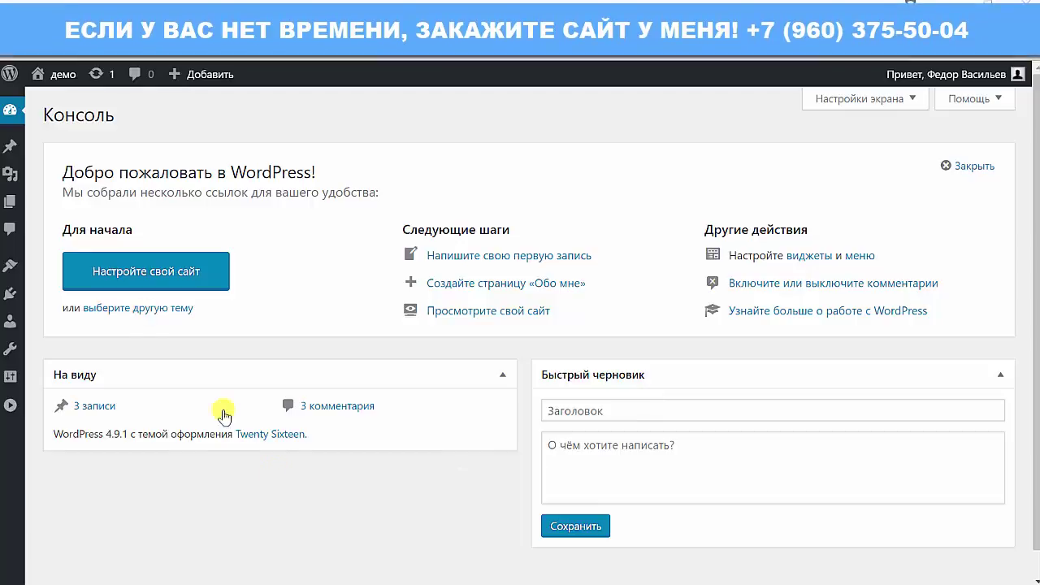
- Open the Customizer for the демо site from the Dashboard welcome panel
mouse_move(11, 109)
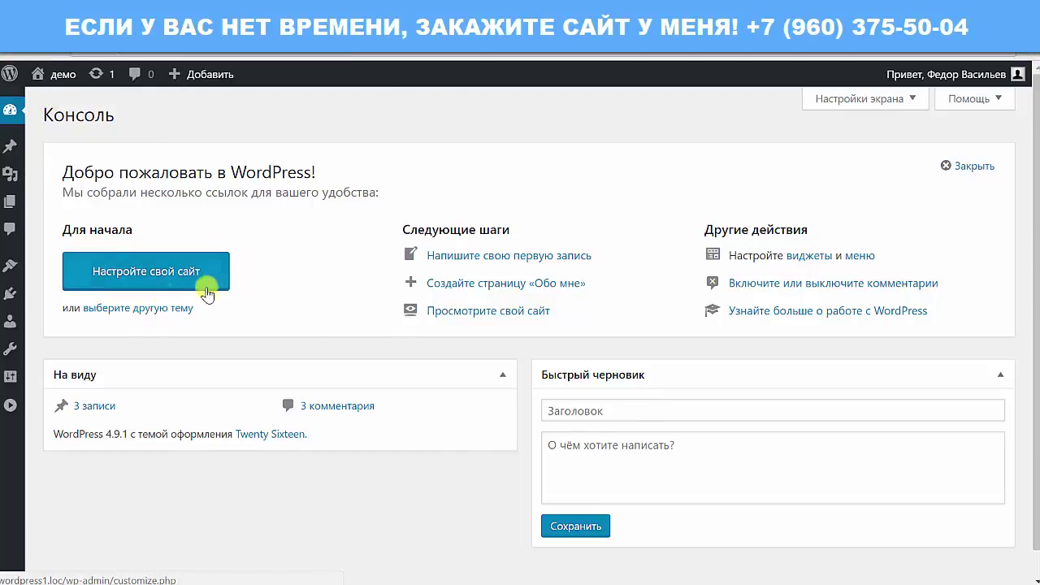
left_click(114, 273)
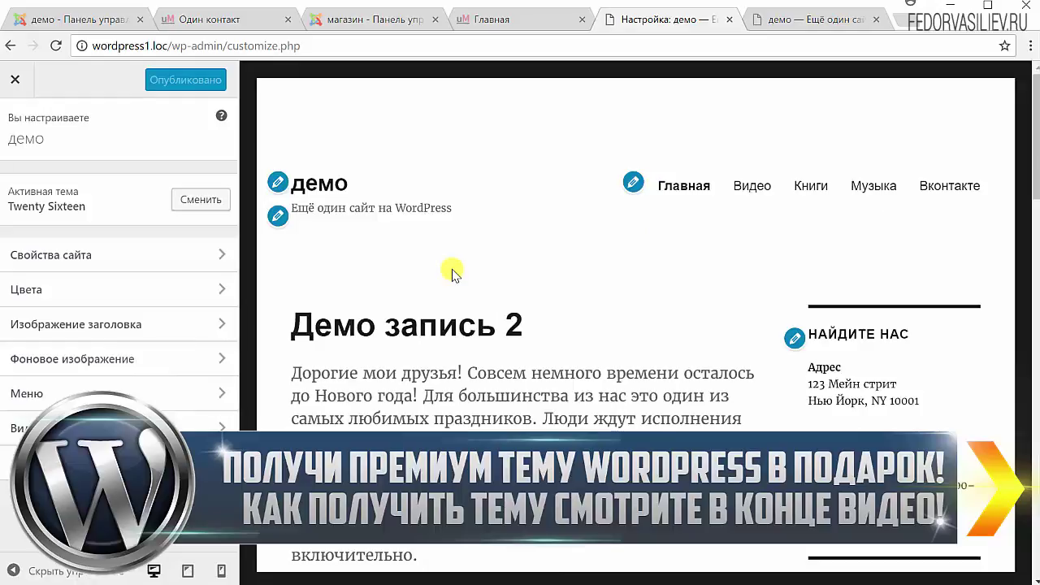
- Scroll through the Customizer preview of the post 'Демо запись 2'
scroll(510, 289, "down", 8)
scroll(510, 289, "down", 4)
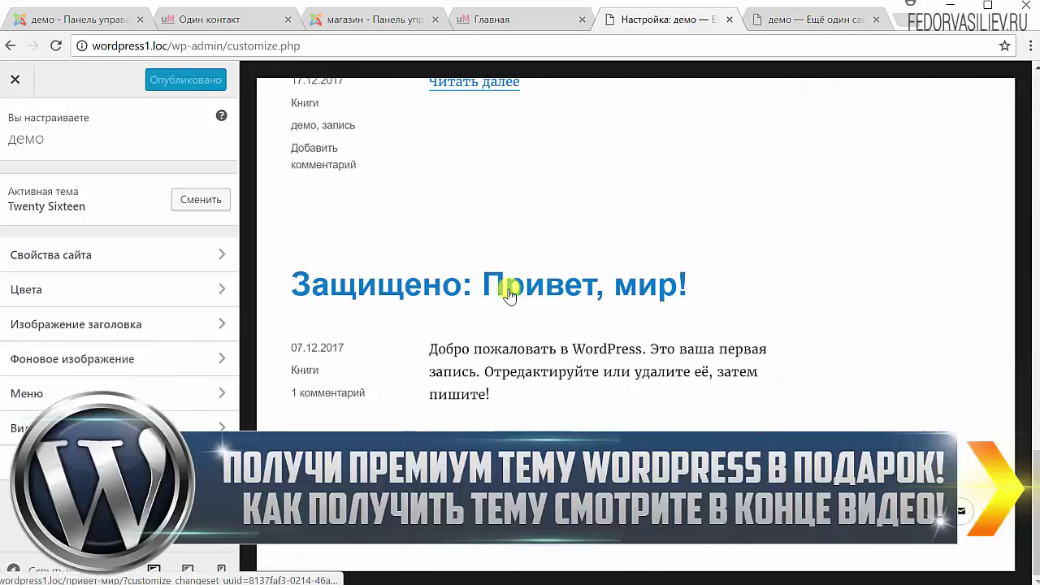
scroll(557, 403, "up", 5)
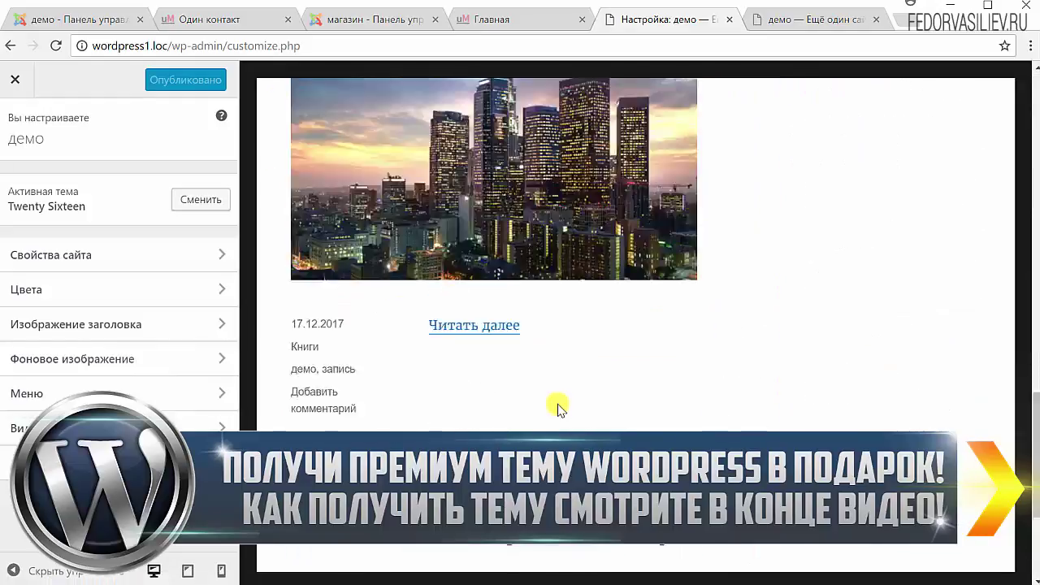
scroll(439, 304, "up", 10)
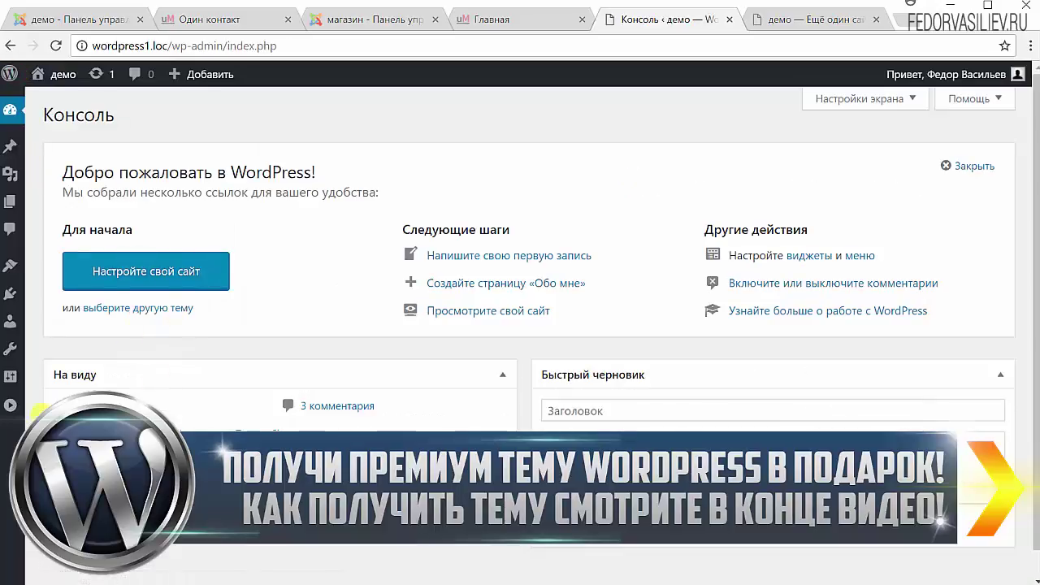
- Expand the admin sidebar menu so its labels show
left_click(10, 408)
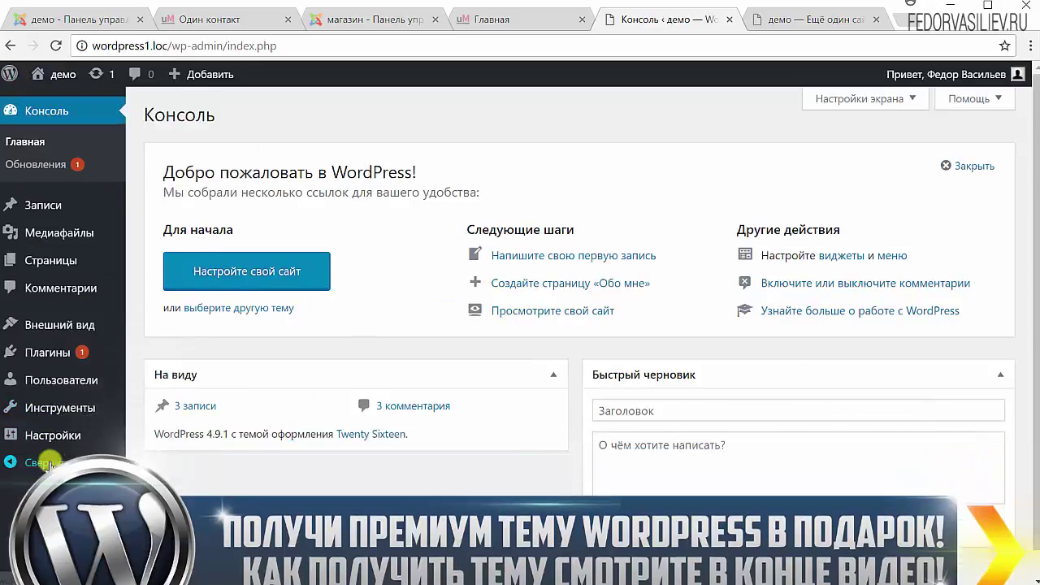
left_click(11, 409)
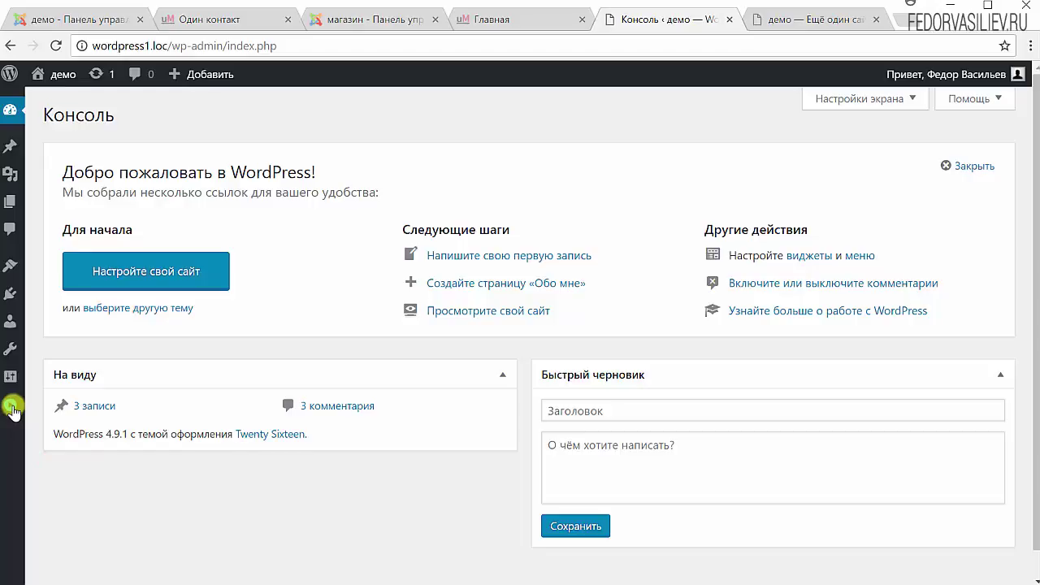
left_click(12, 409)
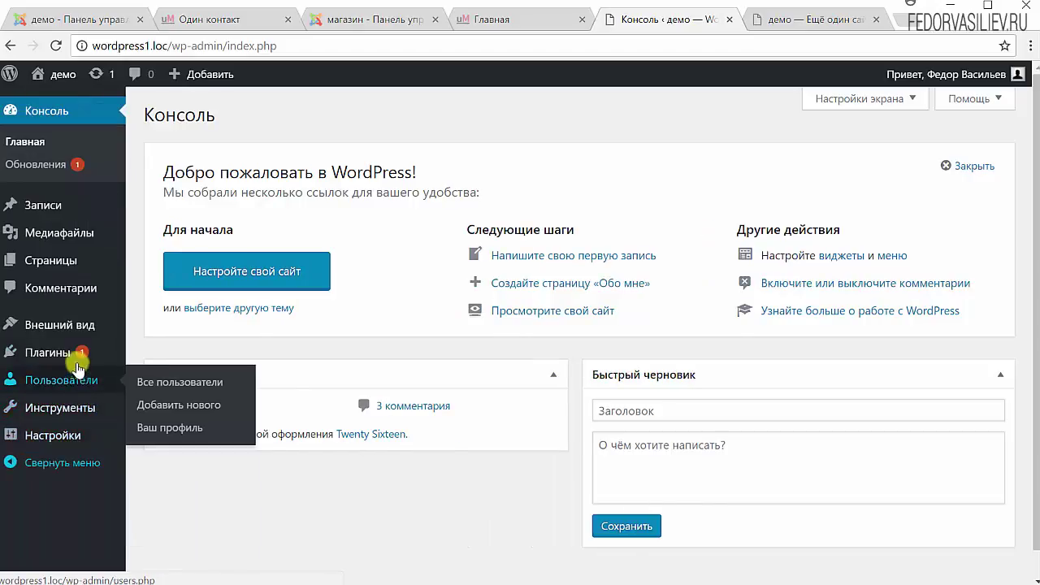
- Look at the Фон background settings, then reopen the Customizer from the Dashboard
mouse_move(24, 323)
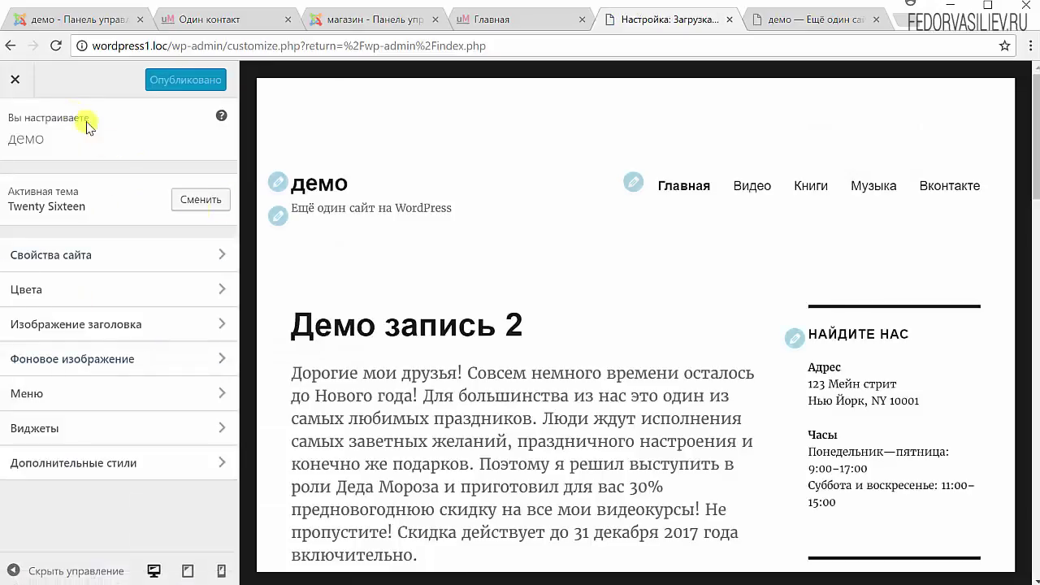
left_click(12, 79)
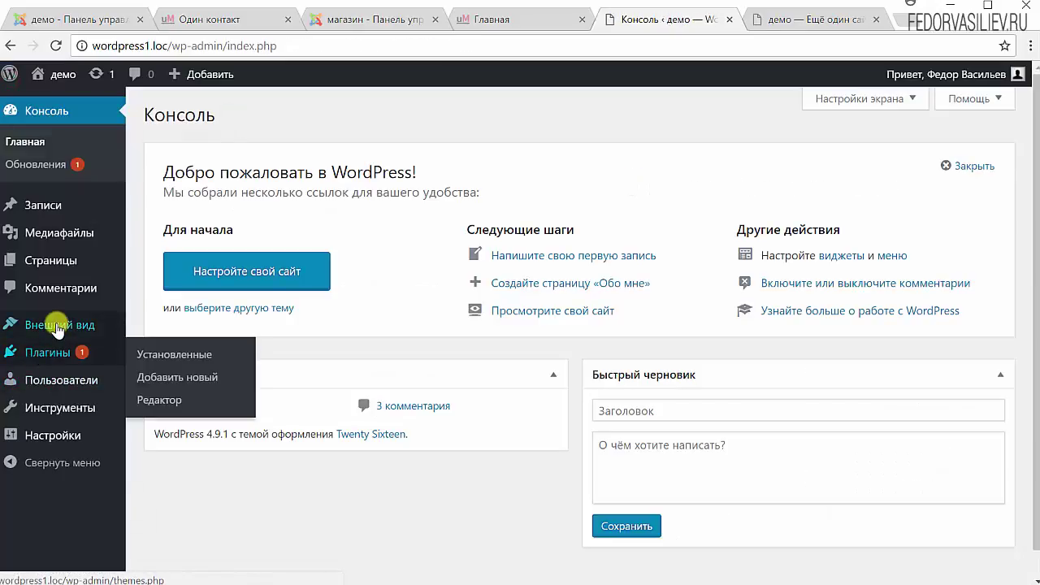
mouse_move(51, 325)
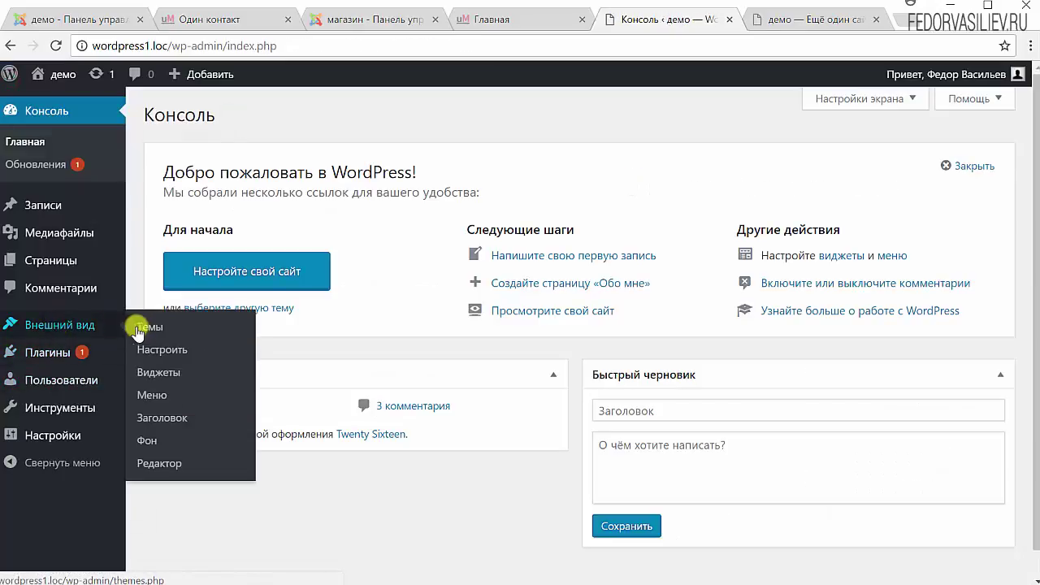
left_click(146, 439)
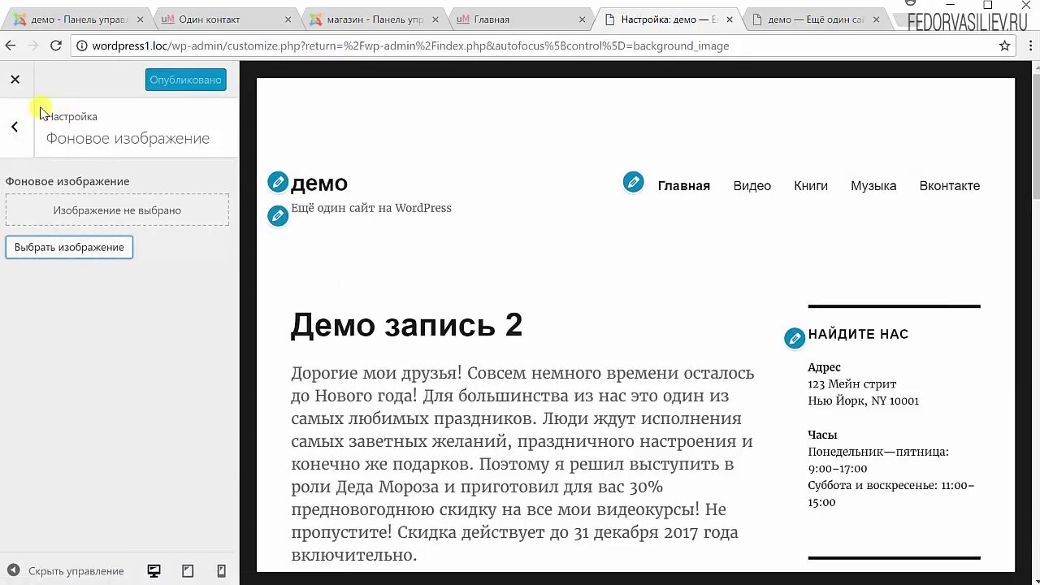
left_click(11, 77)
left_click(293, 270)
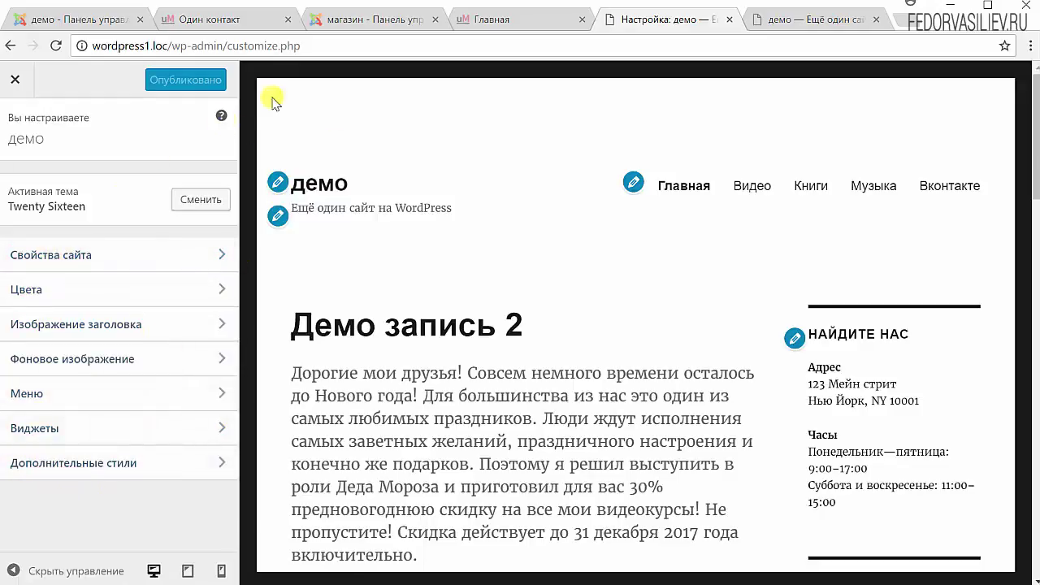
- Open Свойства сайта, select the title 'демо', and preview at tablet, phone and desktop widths
left_click(279, 186)
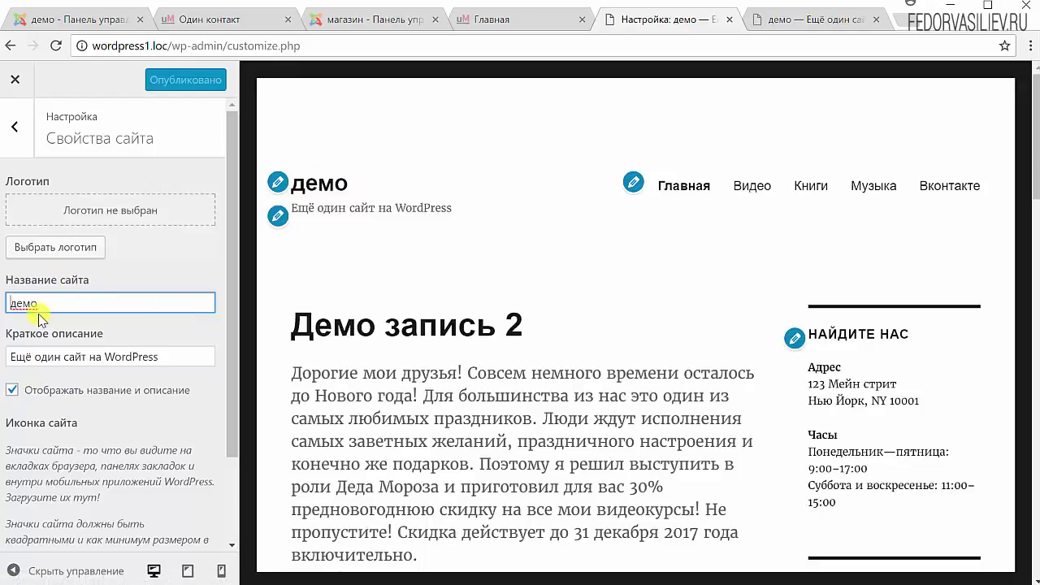
left_click_drag(57, 302, 7, 301)
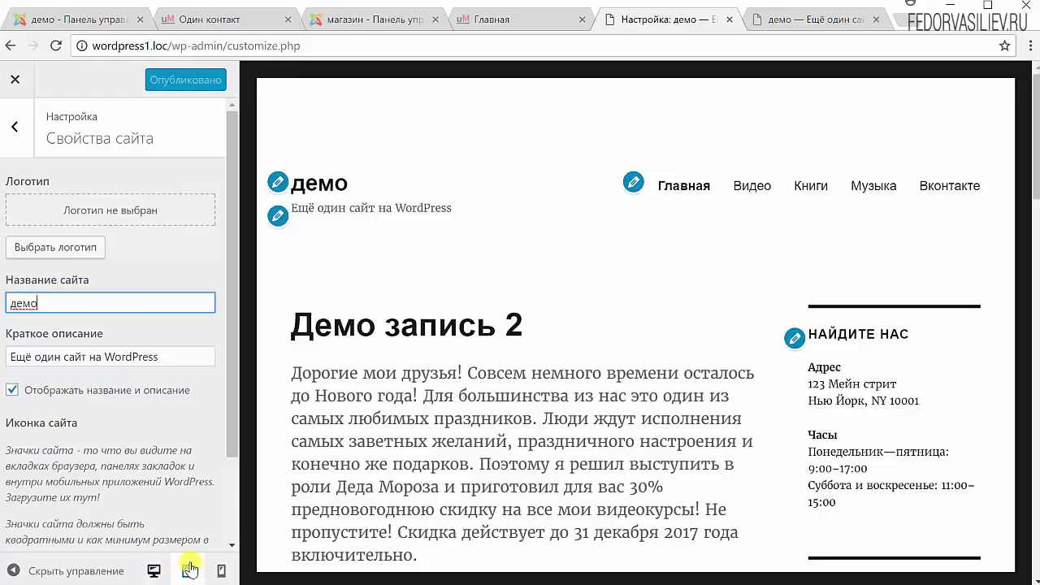
left_click(188, 571)
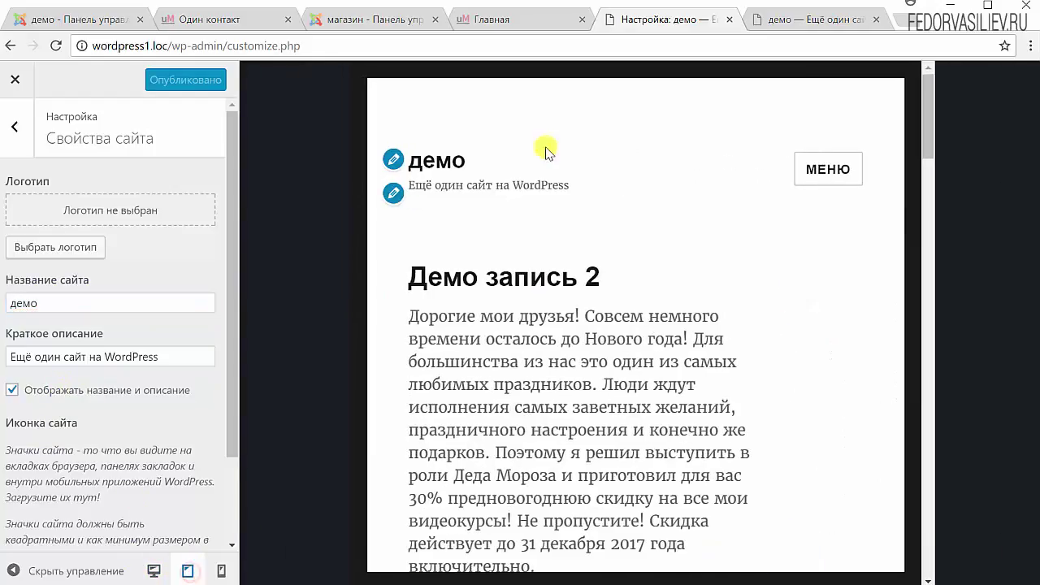
left_click(810, 182)
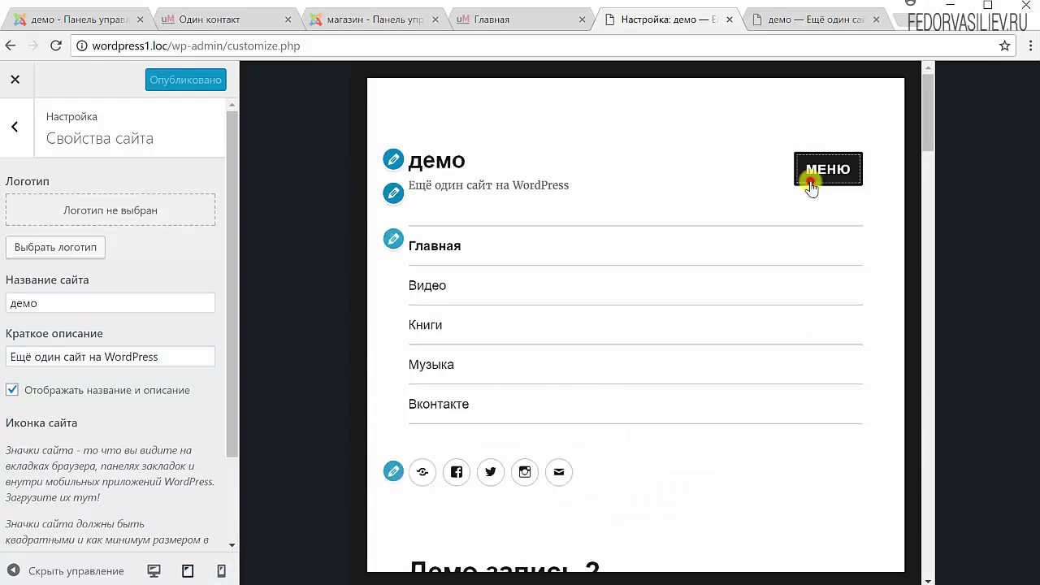
left_click(661, 132)
left_click(217, 572)
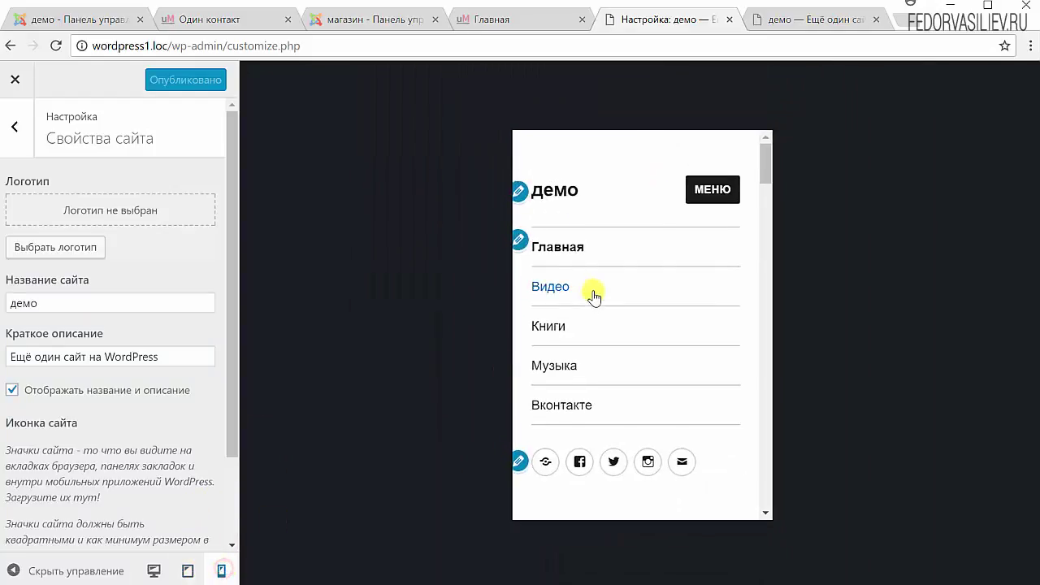
left_click_drag(767, 165, 354, 329)
left_click(154, 570)
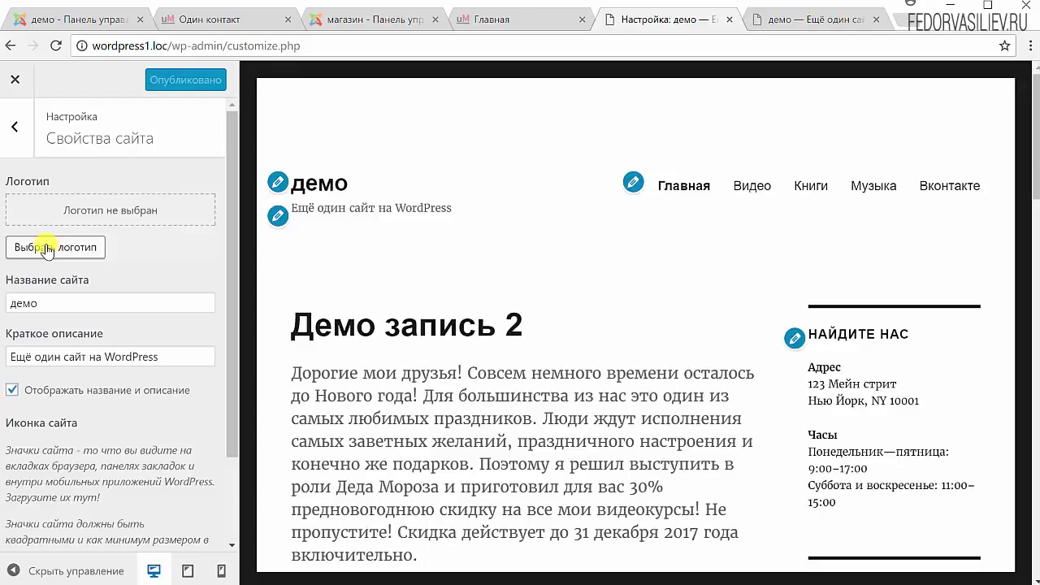
- Upload 'водяной-знак2015 НОВОГОДНИЙ.png' to the media library from the logo picker
left_click(61, 248)
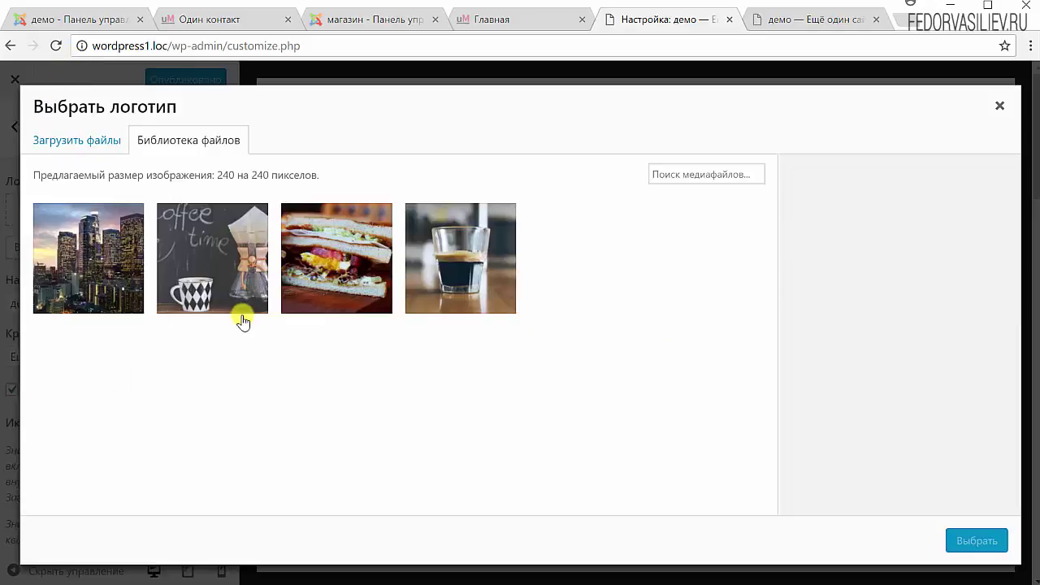
left_click(73, 151)
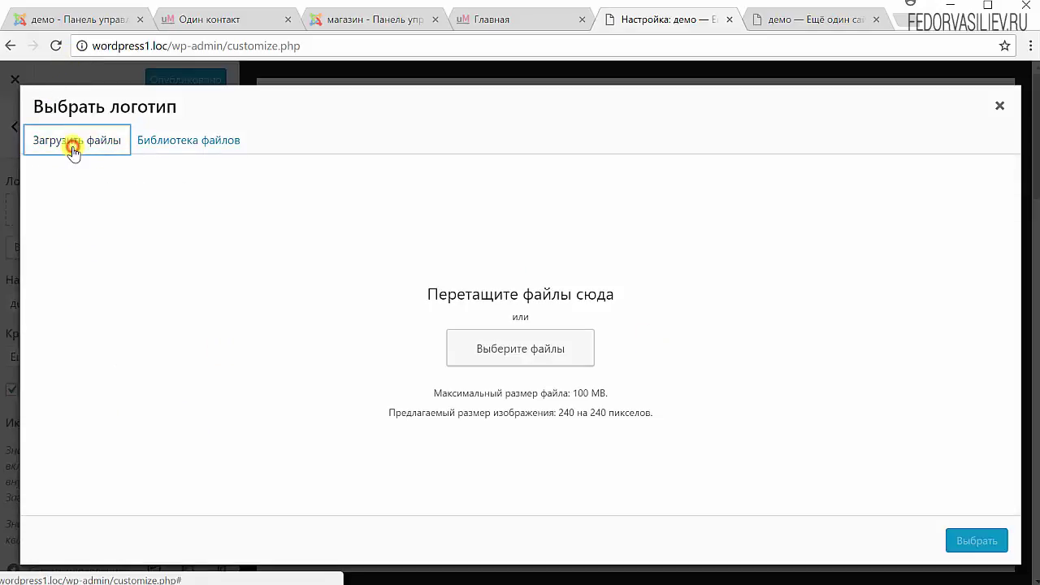
left_click(491, 351)
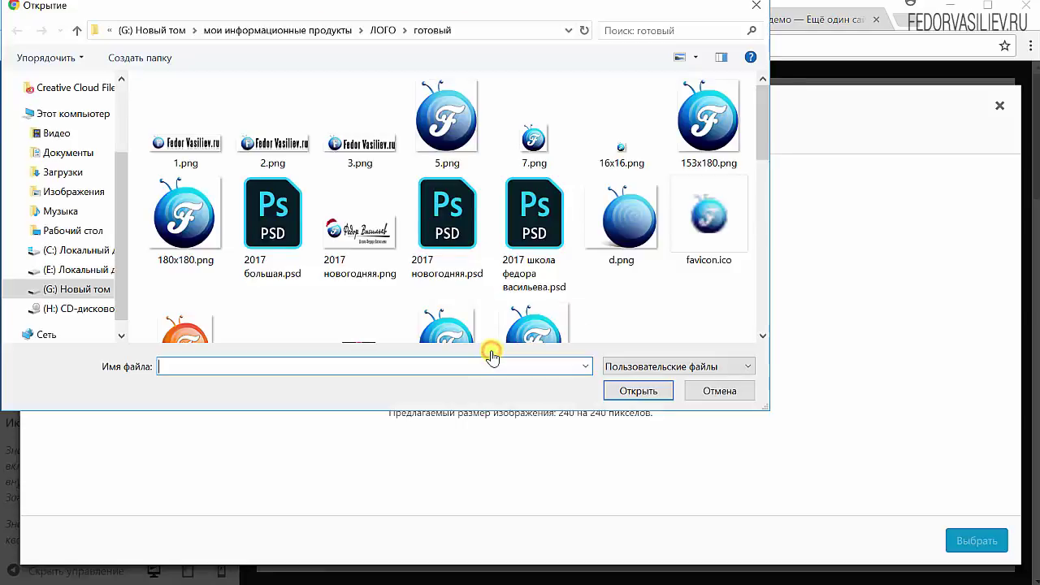
scroll(476, 279, "down", 5)
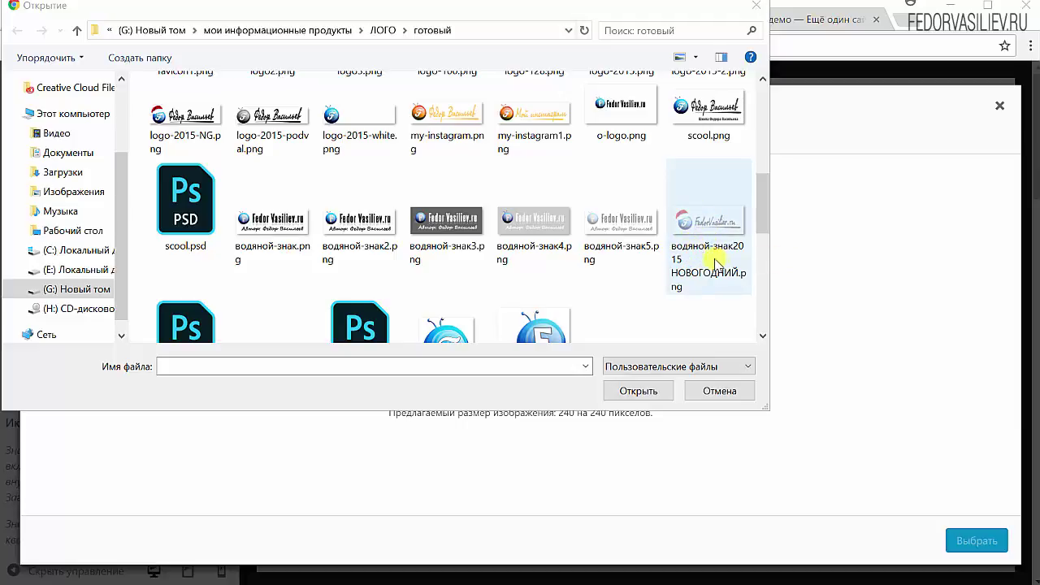
left_click(697, 234)
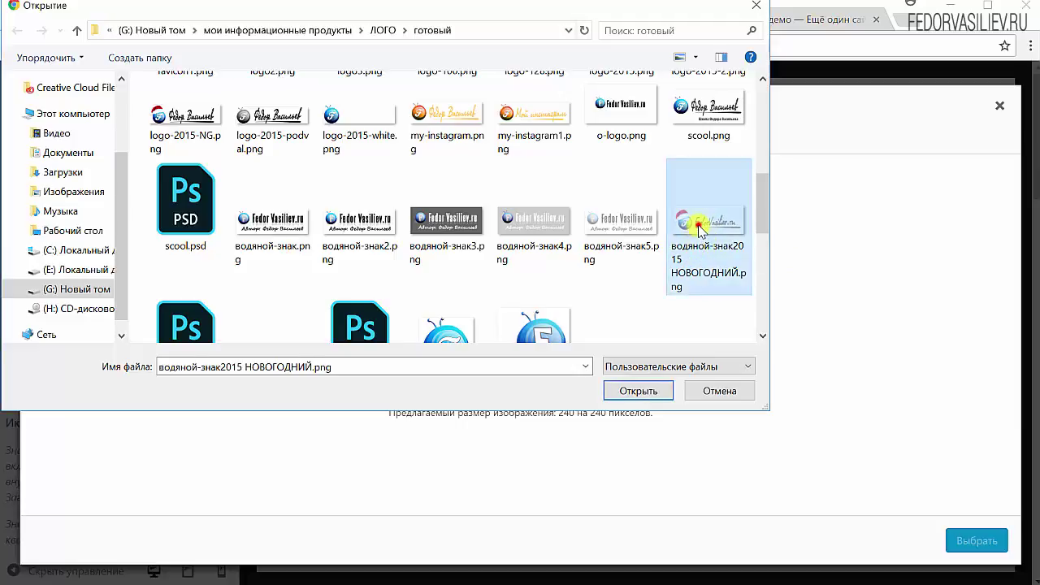
left_click(622, 398)
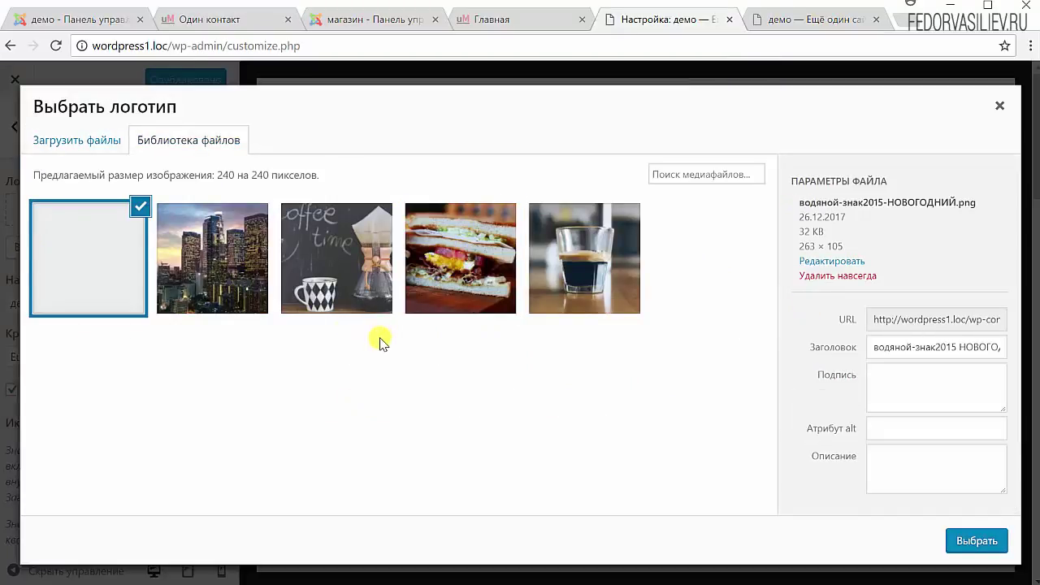
- Permanently delete the uploaded watermark image from the media library
left_click(65, 254)
left_click(65, 254)
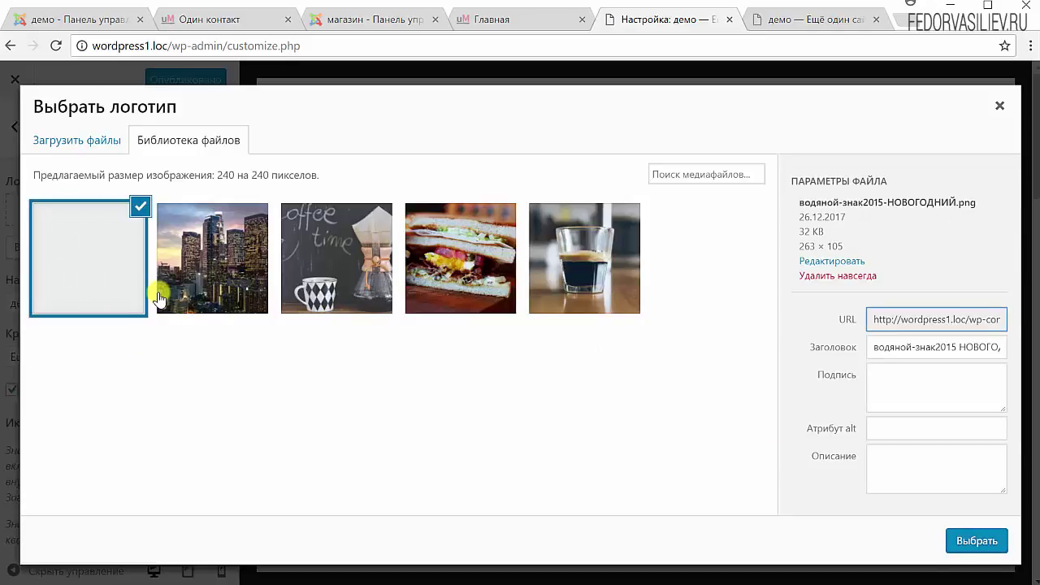
left_click(907, 428)
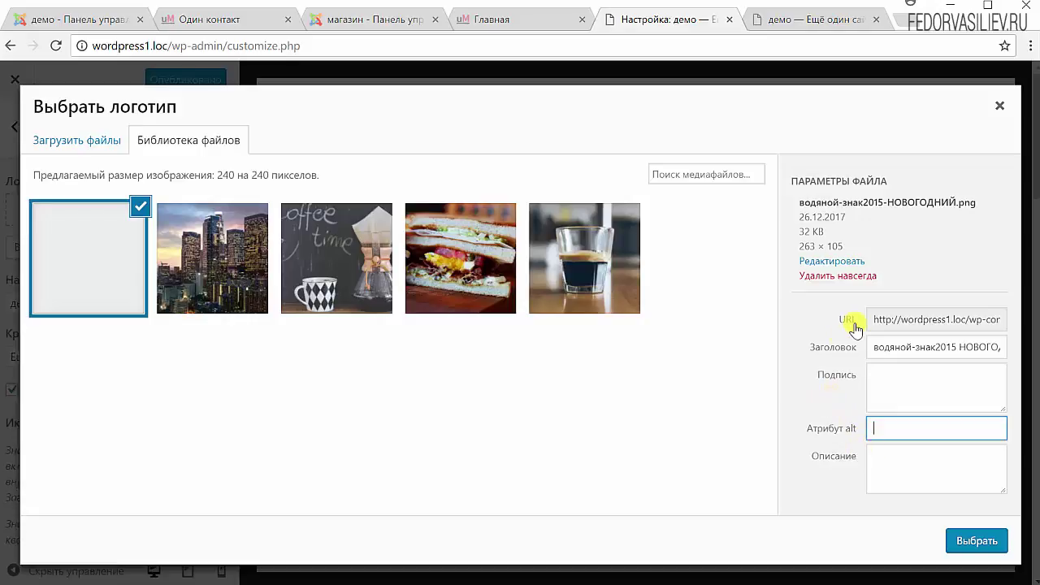
left_click(116, 264)
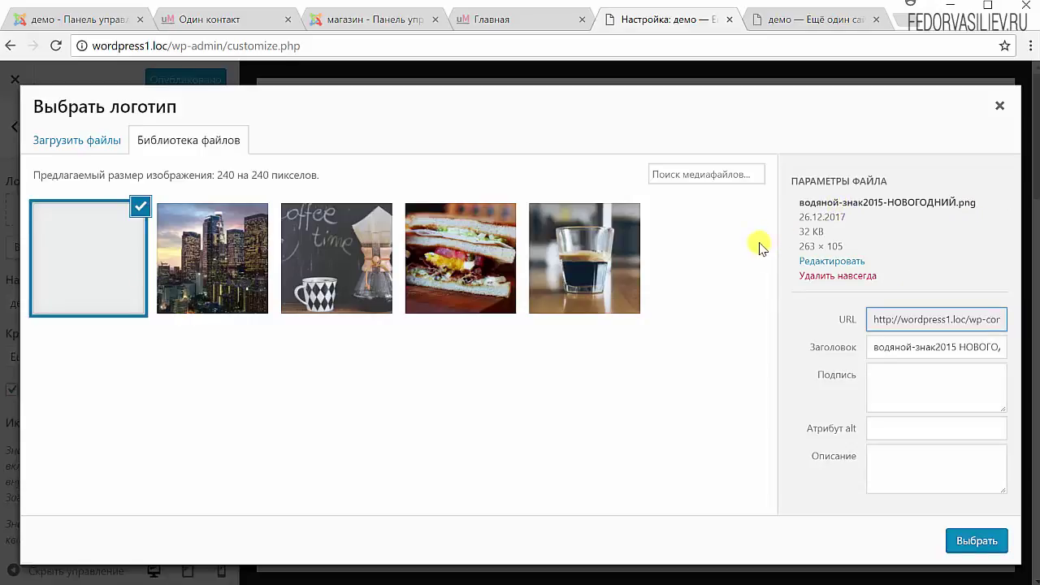
left_click(801, 279)
left_click(587, 157)
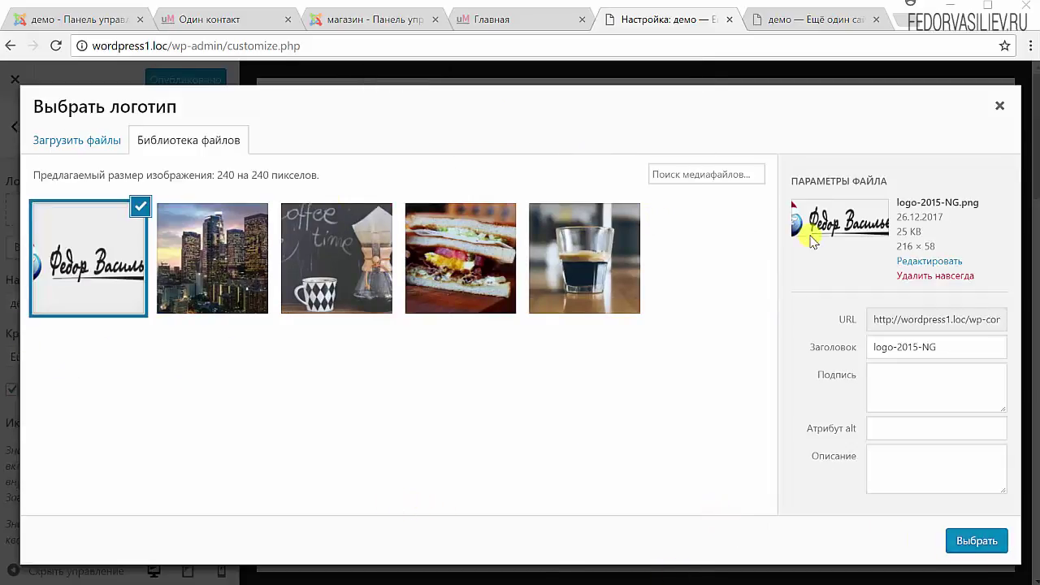
- Choose logo-2015-NG as the site logo, widen the crop area, and use it uncropped
left_click(974, 541)
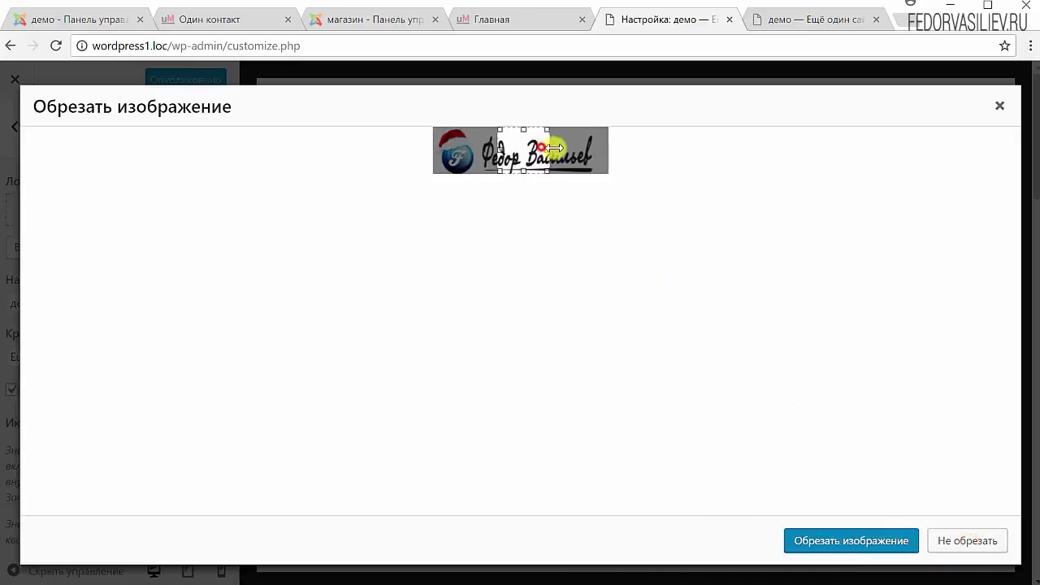
left_click_drag(541, 150, 629, 144)
left_click_drag(500, 155, 425, 154)
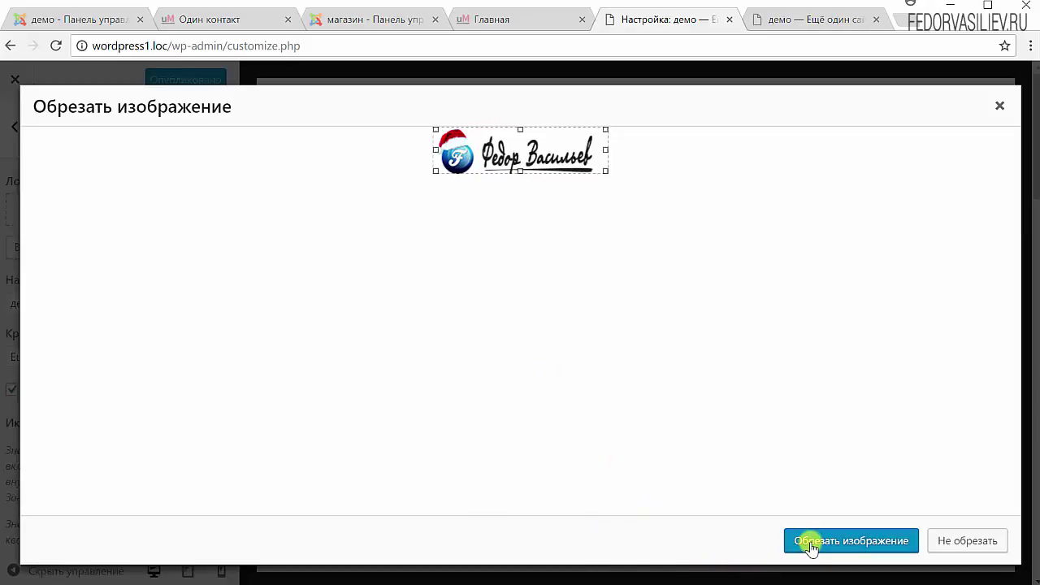
left_click(960, 541)
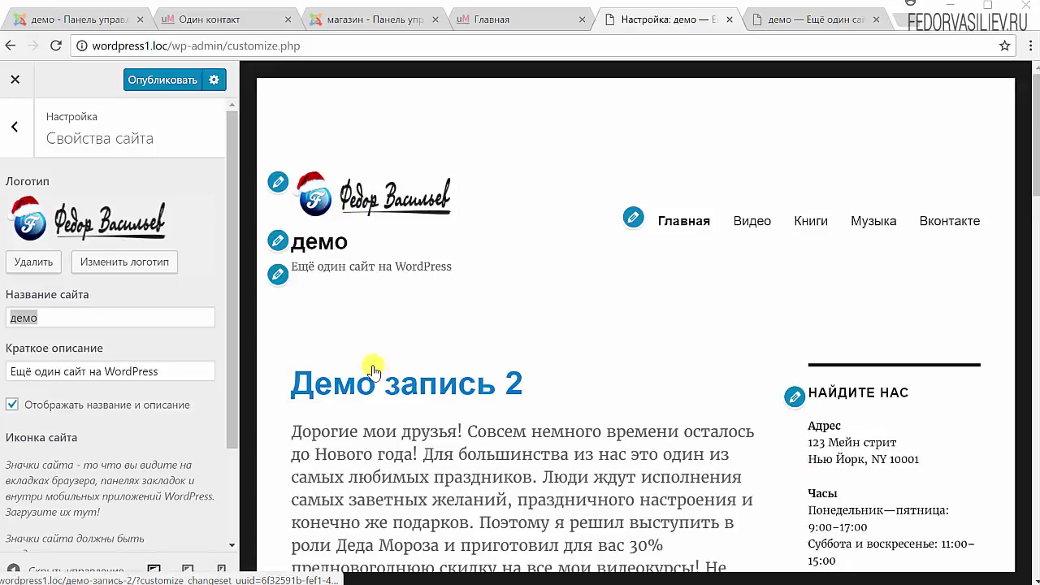
- Clear the site title 'демо' and stop displaying the title and tagline
double_click(83, 313)
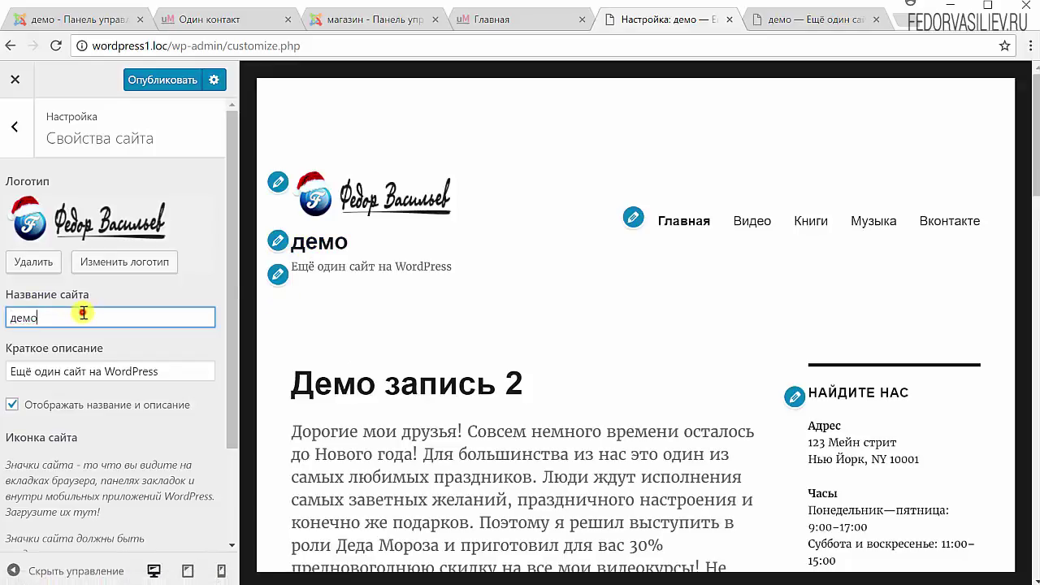
key("BackSpace")
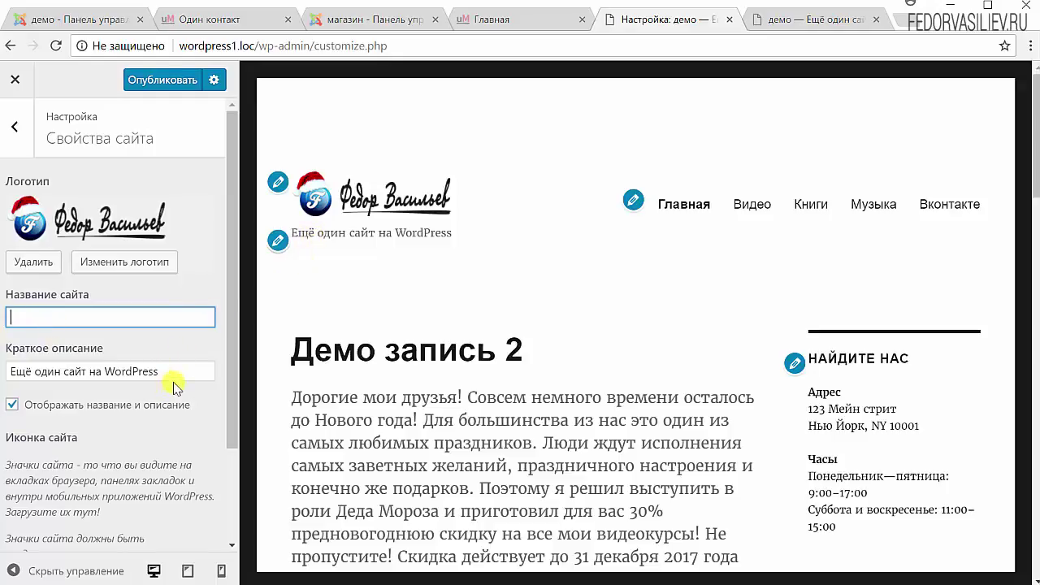
triple_click(178, 371)
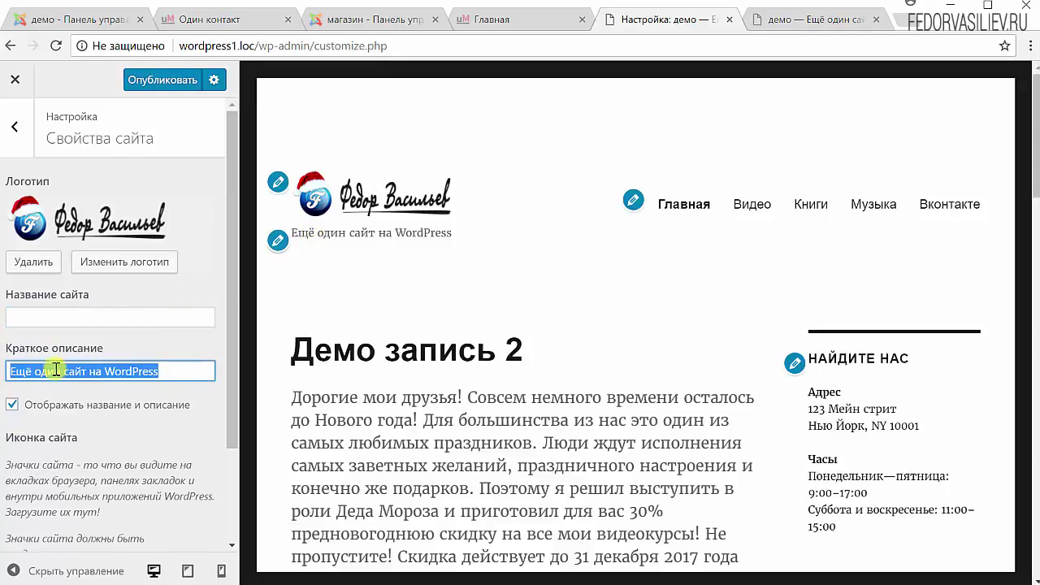
left_click(13, 408)
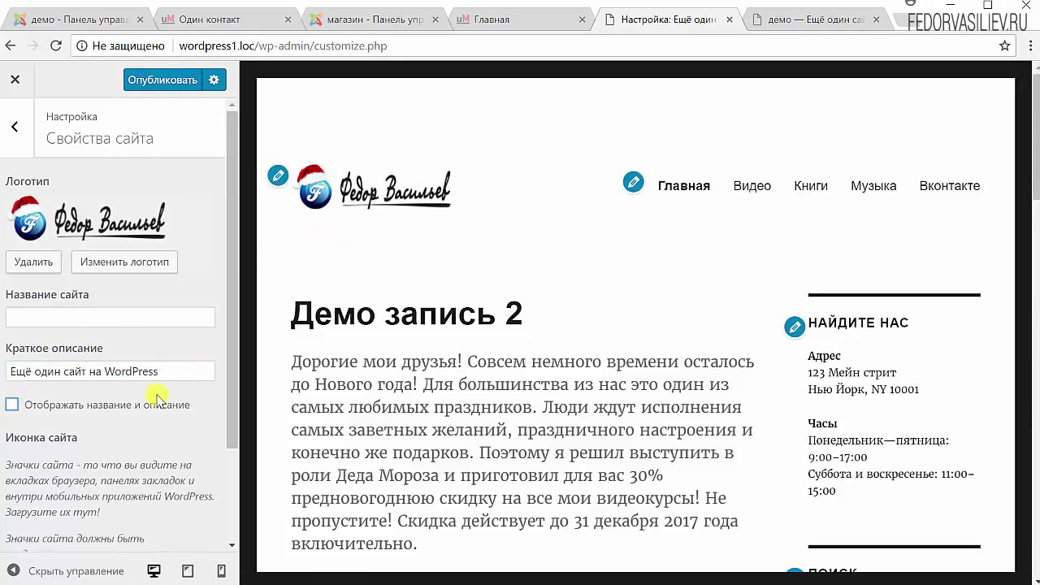
scroll(157, 395, "down", 3)
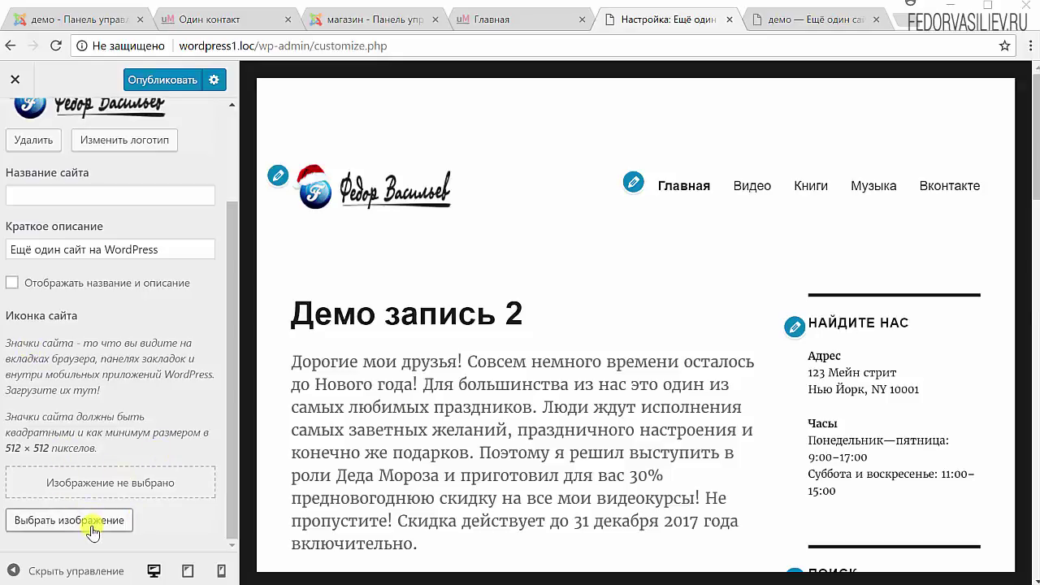
- Upload 5.png (428 × 504) and choose it as the site icon image
left_click(51, 520)
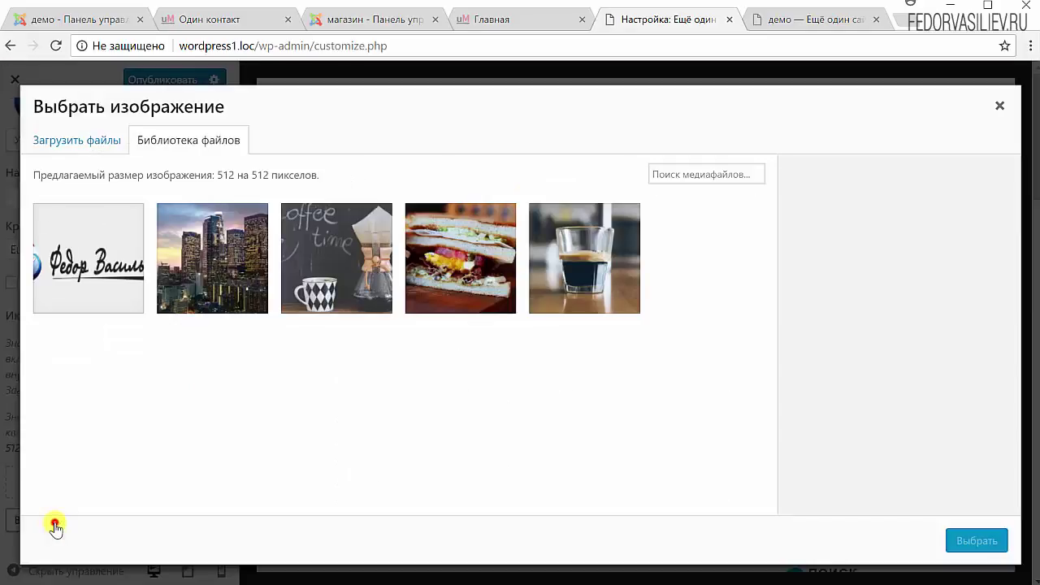
left_click(91, 142)
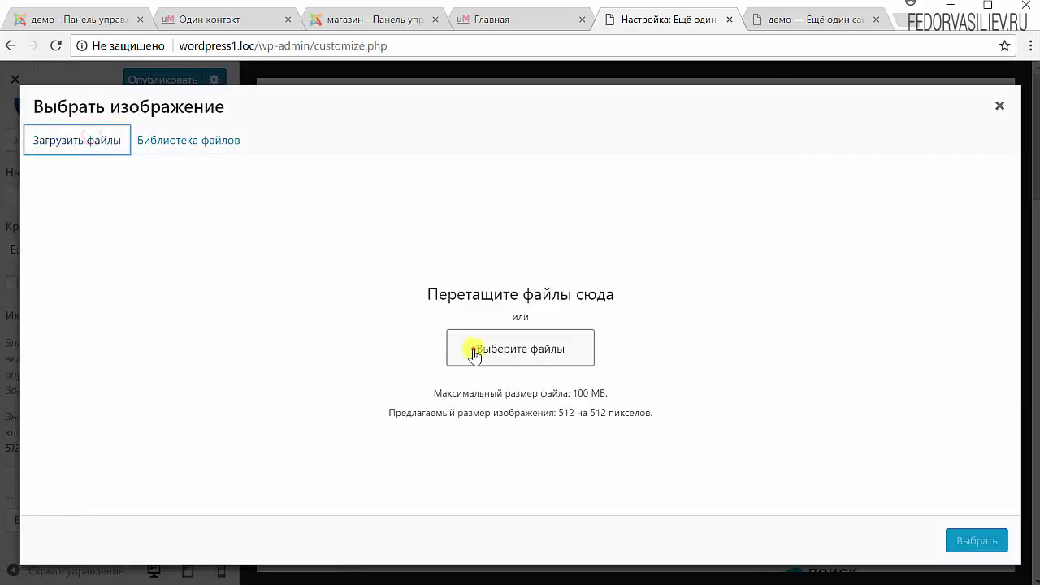
left_click(471, 351)
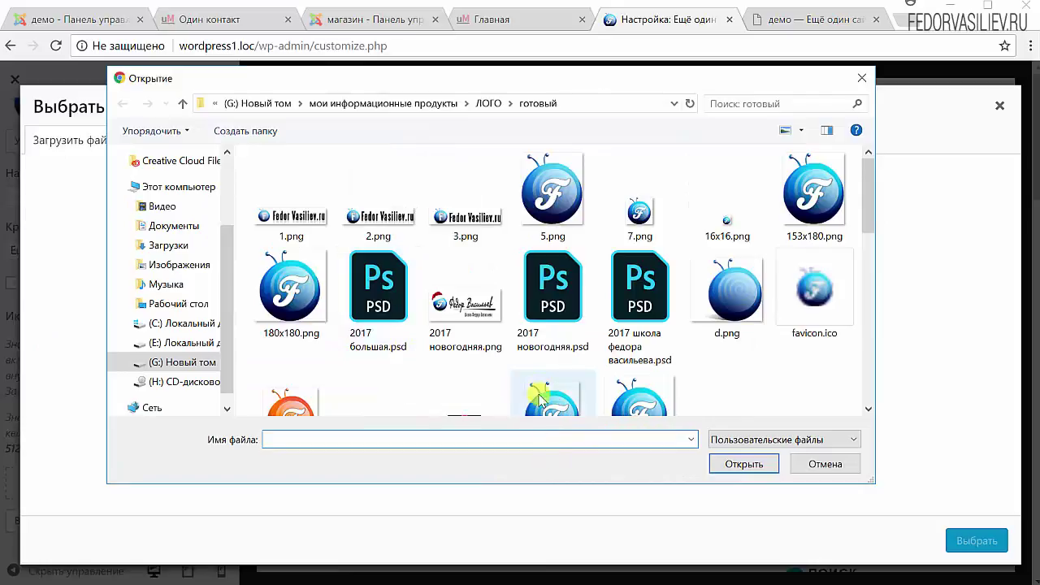
left_click(562, 182)
left_click(740, 463)
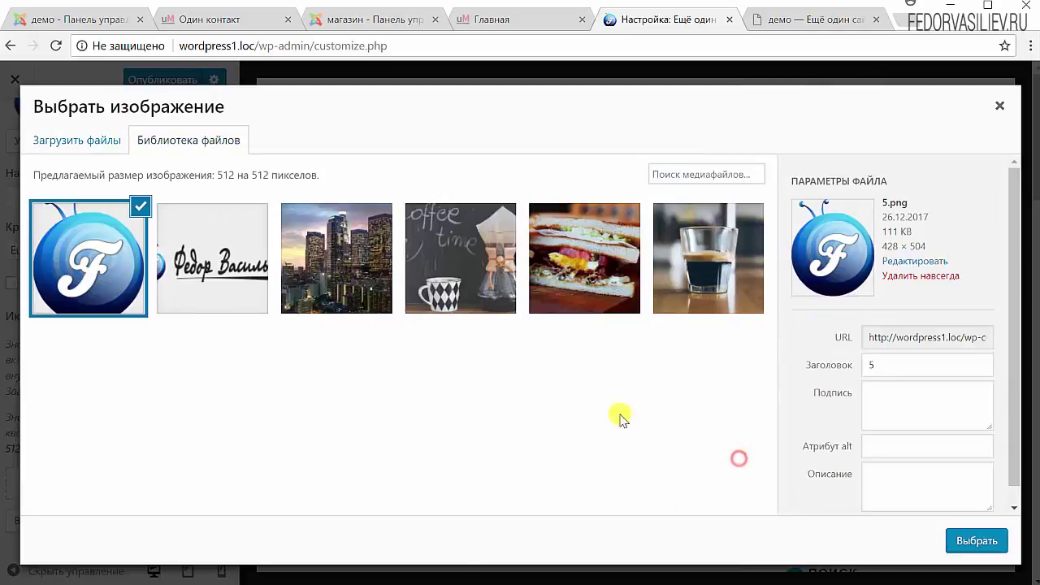
left_click(957, 549)
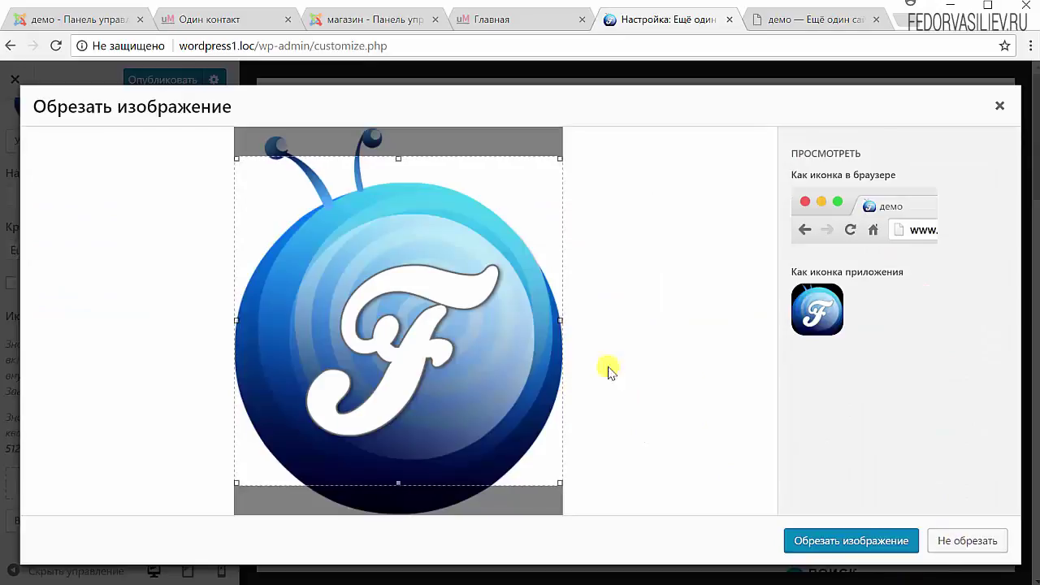
- Set 5.png uncropped as the site icon and check the browser-tab and app-icon previews
left_click_drag(475, 356, 474, 381)
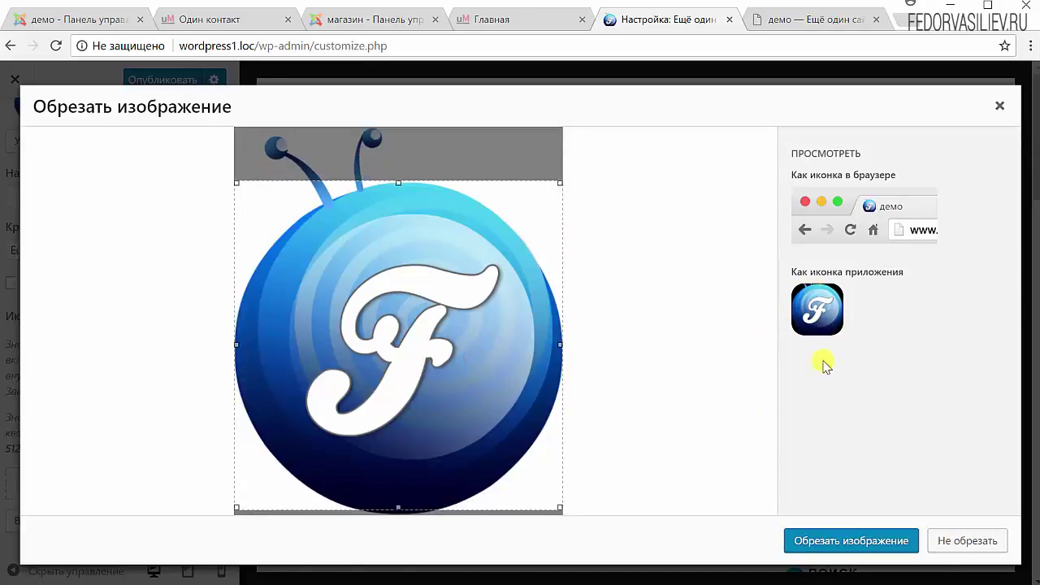
left_click(949, 540)
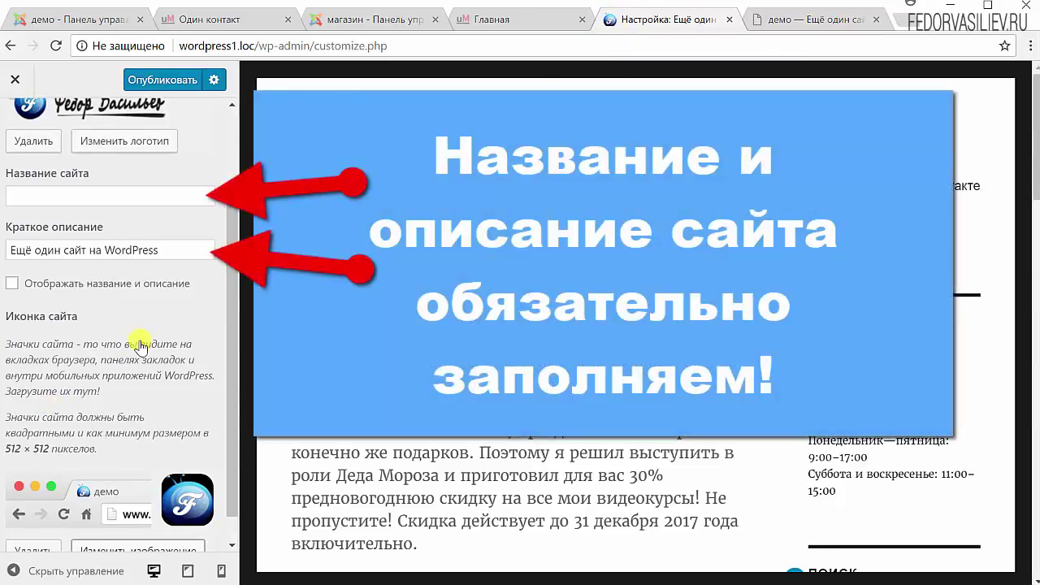
scroll(141, 347, "down", 1)
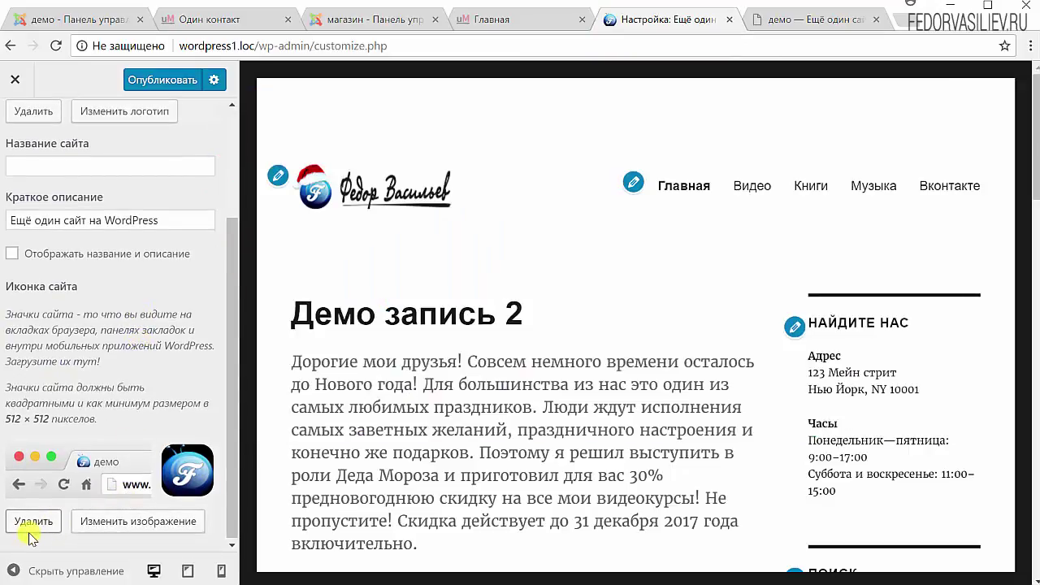
left_click(186, 571)
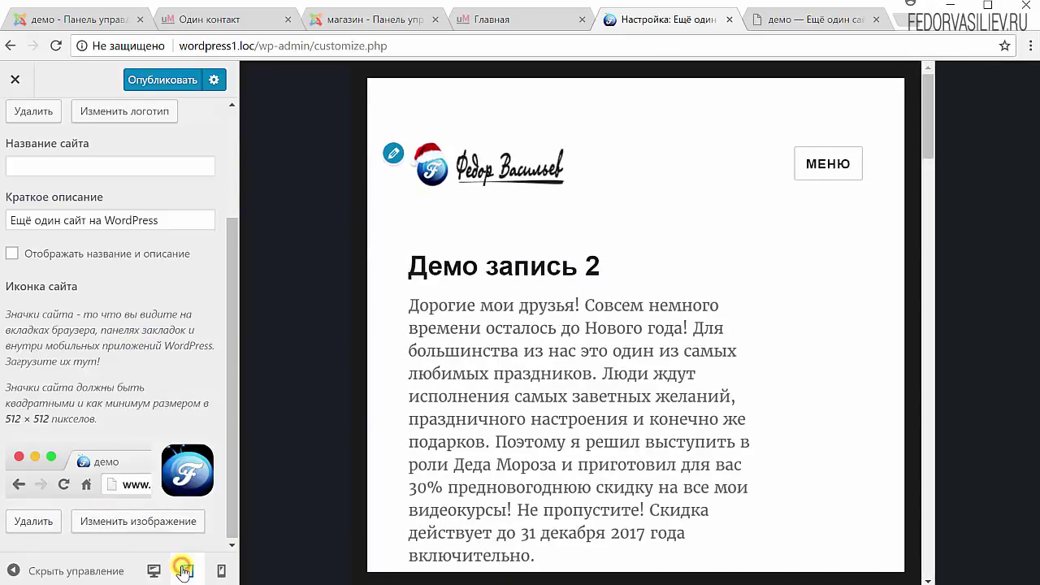
left_click(221, 571)
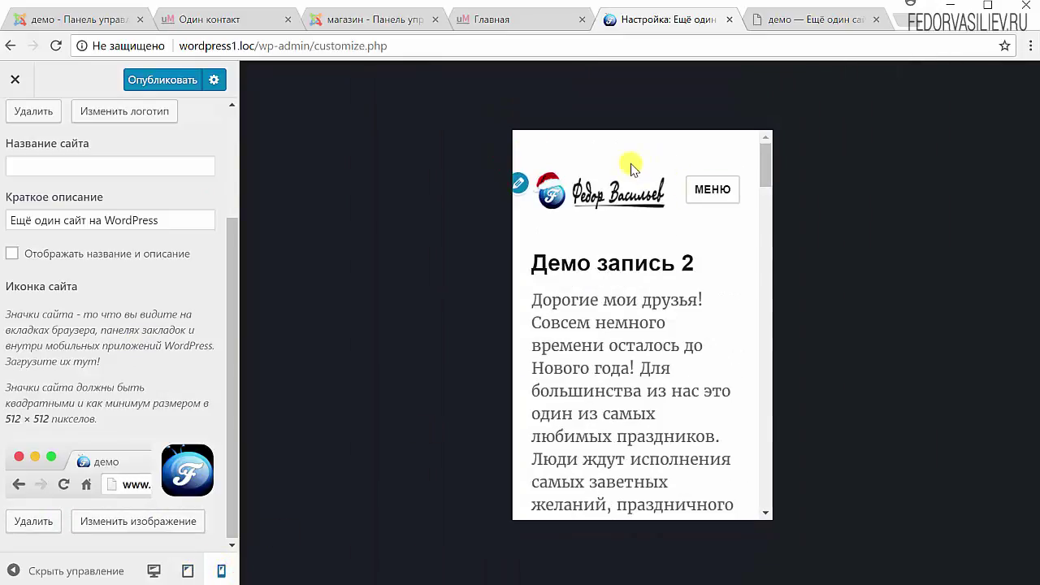
left_click(153, 571)
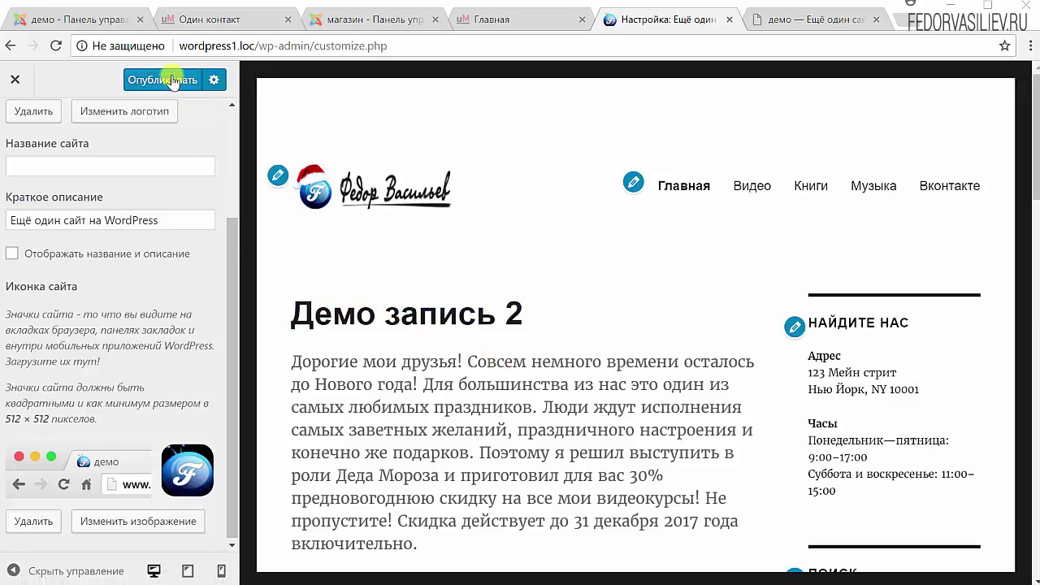
- Publish the Customizer changes and switch to the live site tab
left_click(214, 81)
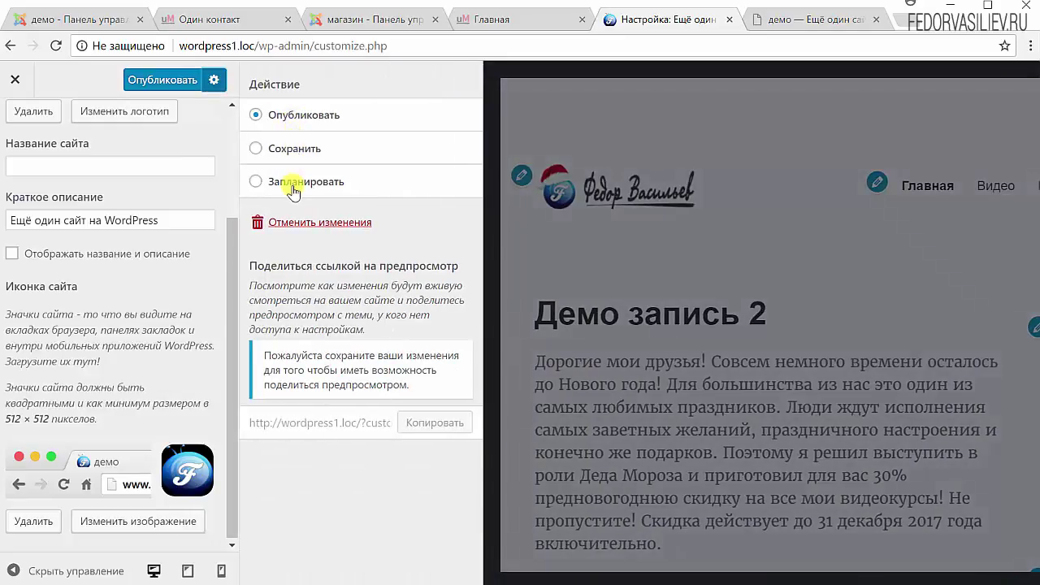
left_click(214, 80)
left_click(167, 81)
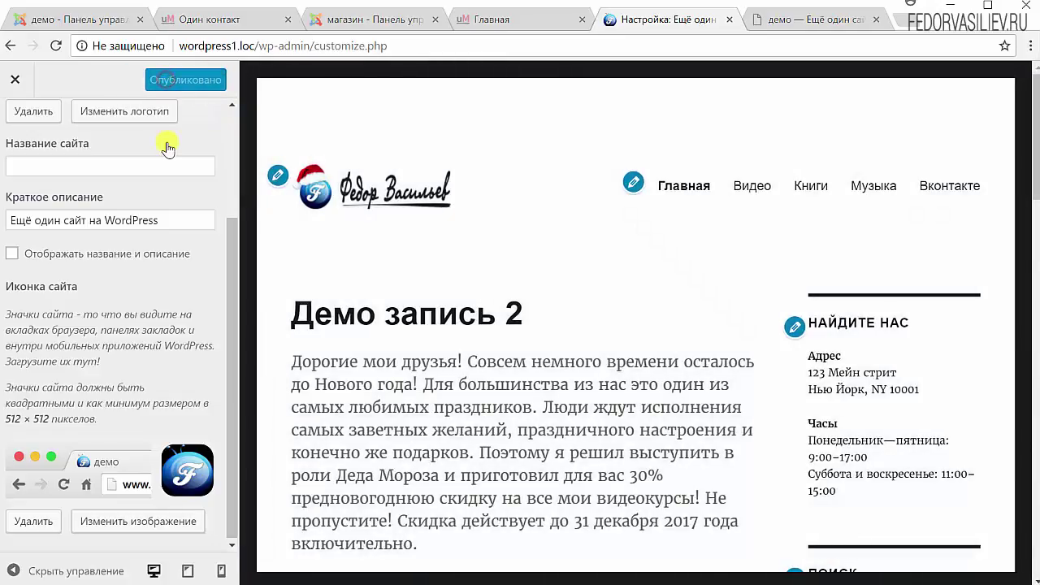
left_click(779, 19)
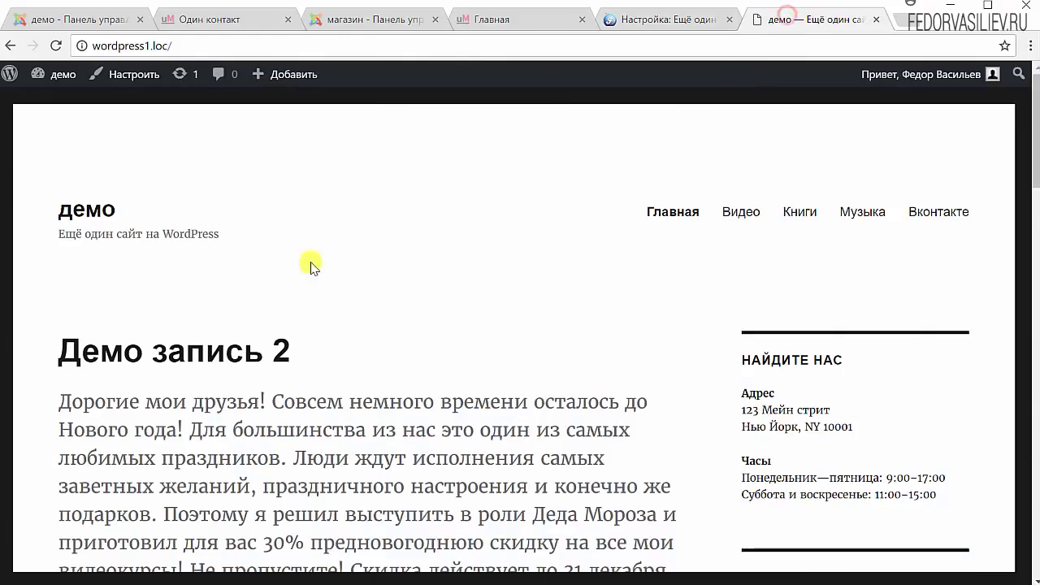
- Reload the live site to check the new logo, then return to the Customizer tab
left_click(55, 46)
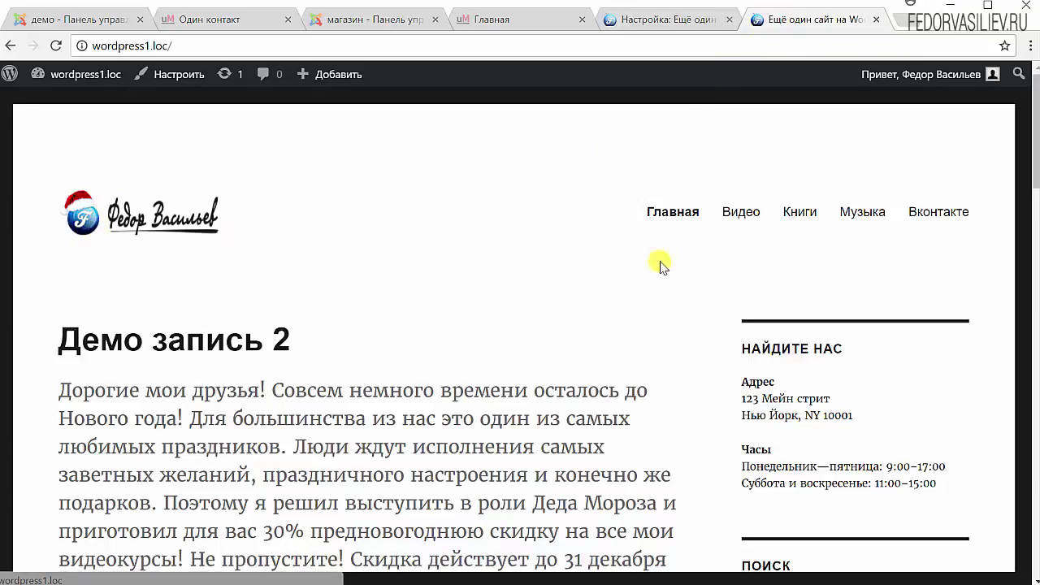
scroll(655, 235, "down", 10)
scroll(652, 237, "down", 3)
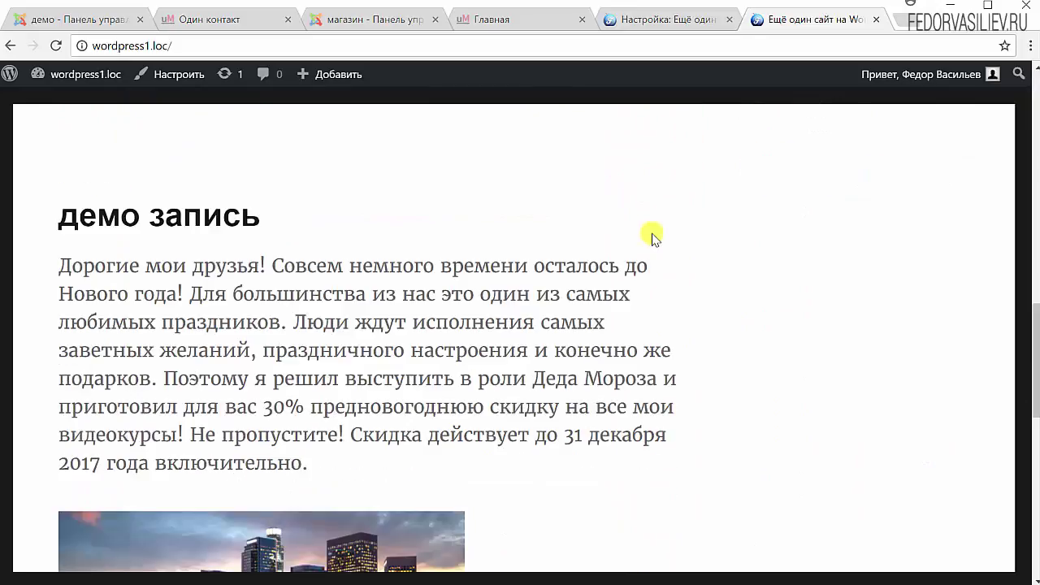
scroll(655, 236, "up", 13)
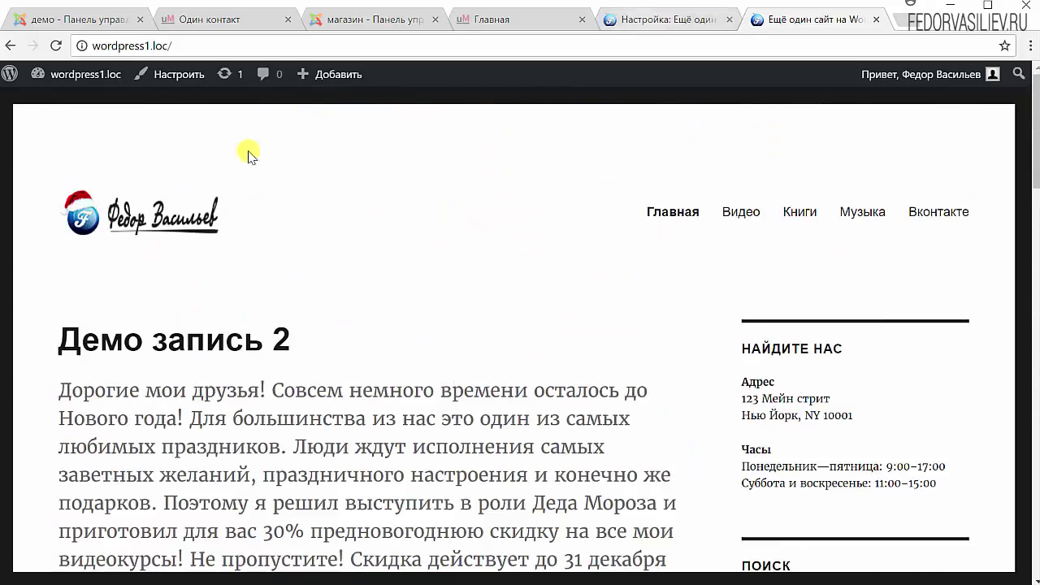
left_click(674, 18)
scroll(93, 406, "down", 1)
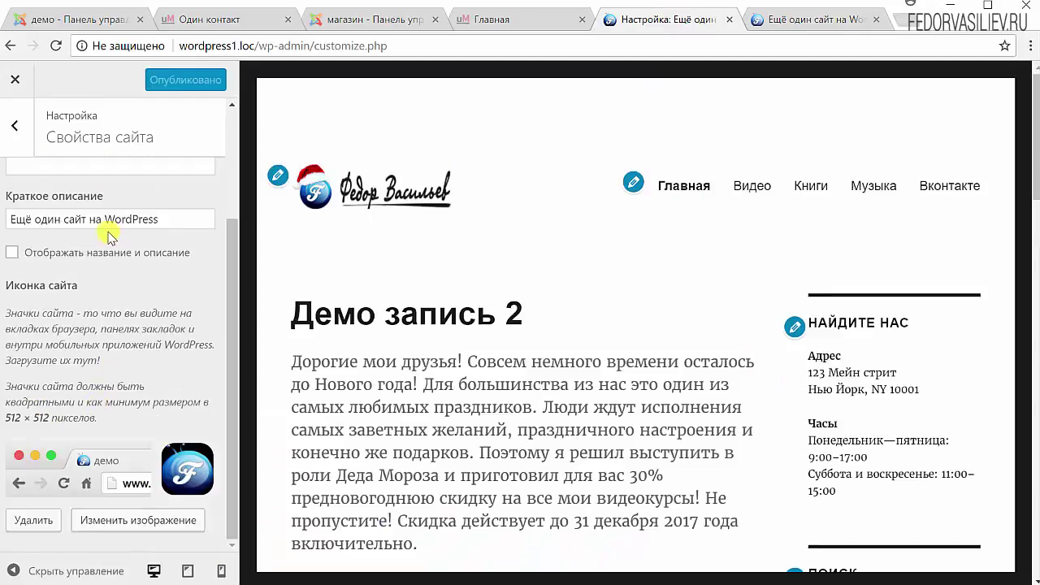
scroll(108, 235, "up", 2)
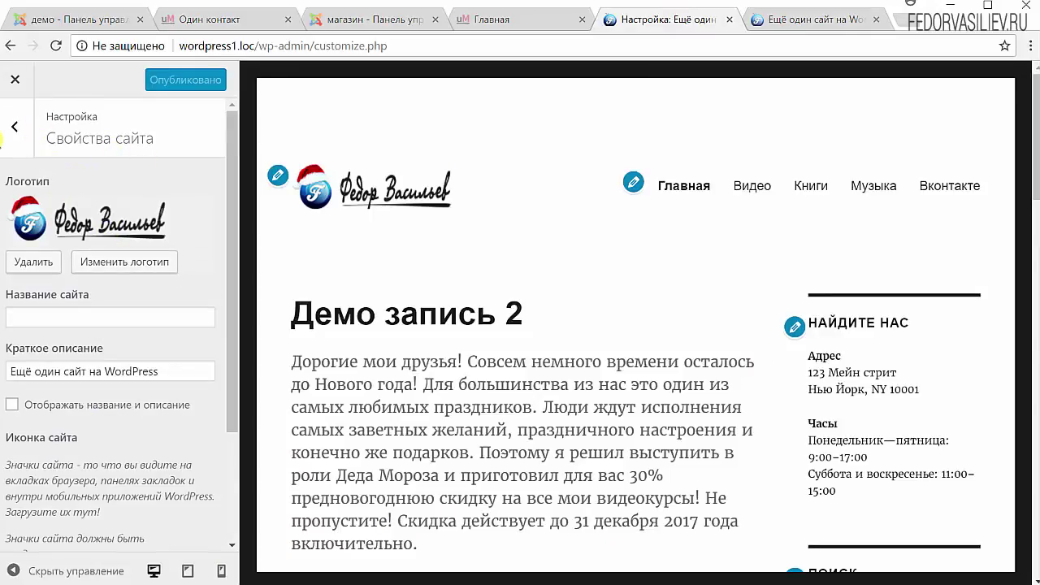
left_click(16, 127)
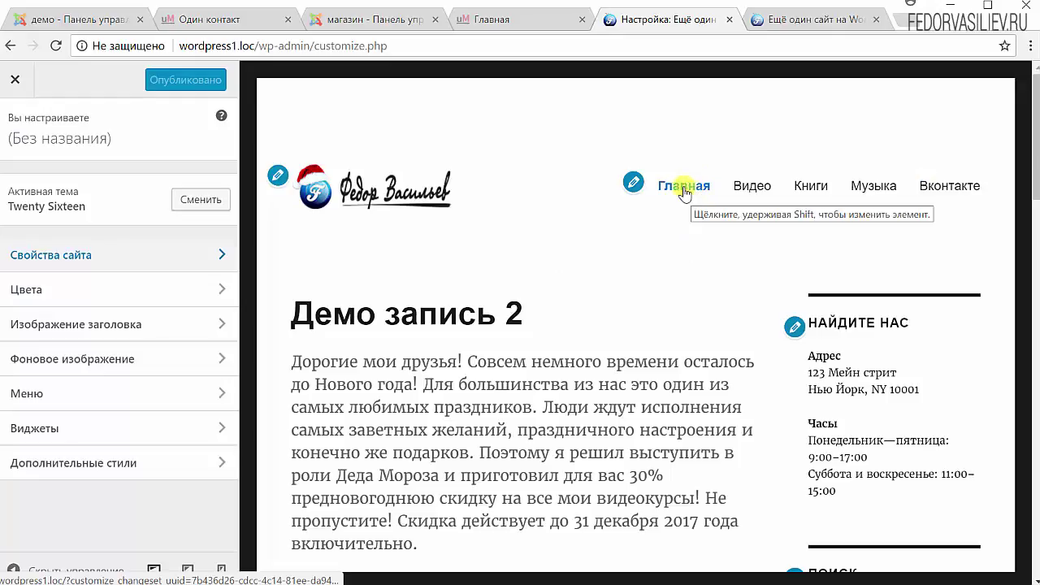
left_click(633, 182)
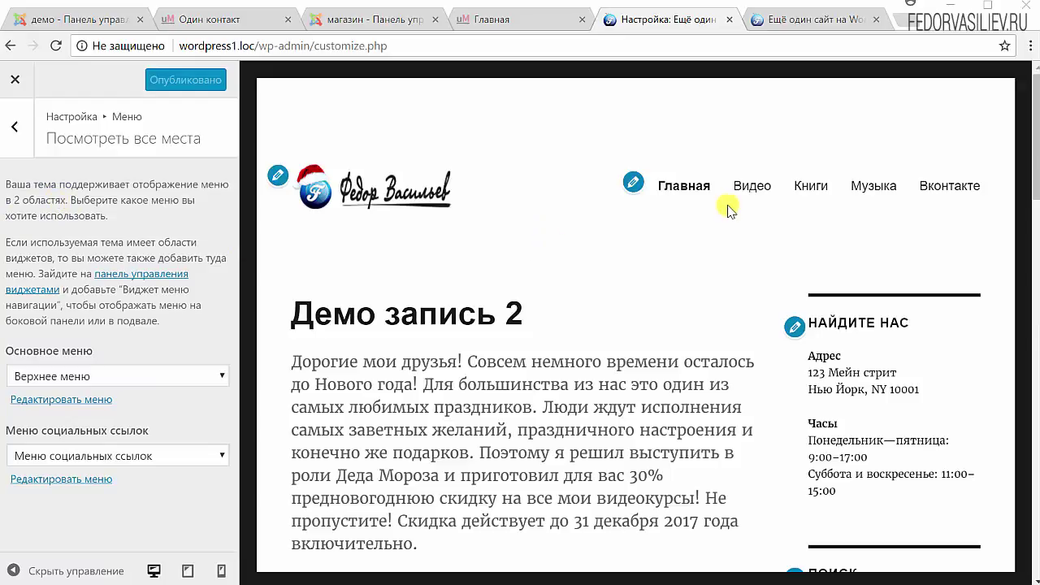
scroll(785, 247, "down", 5)
scroll(753, 254, "down", 5)
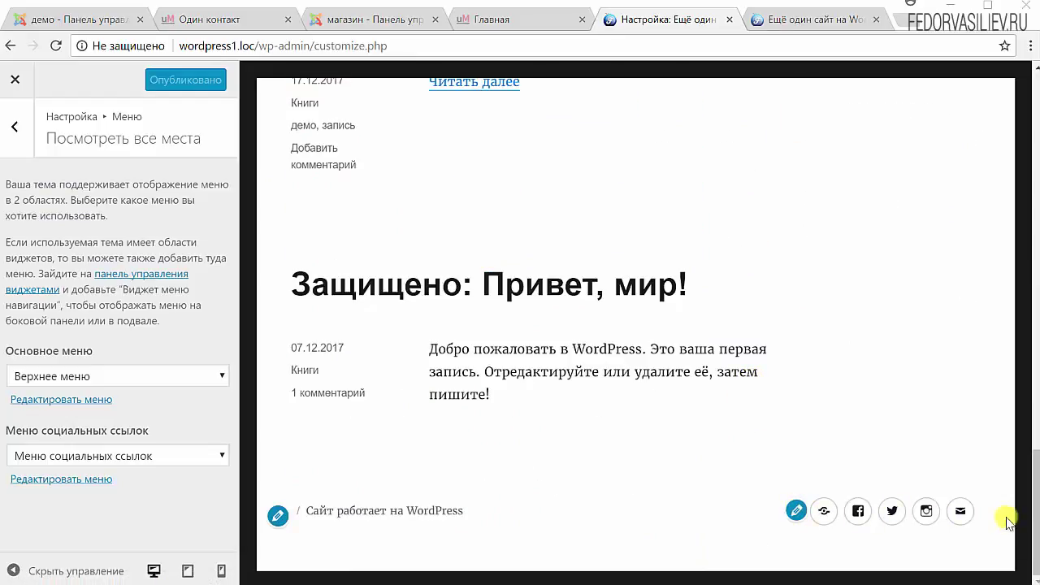
scroll(961, 518, "up", 5)
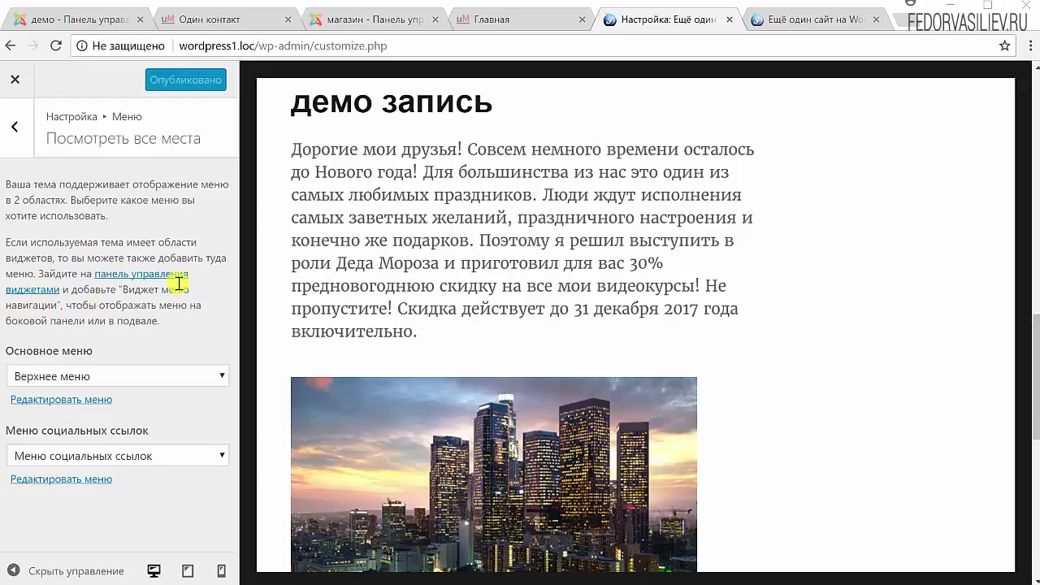
scroll(802, 358, "up", 15)
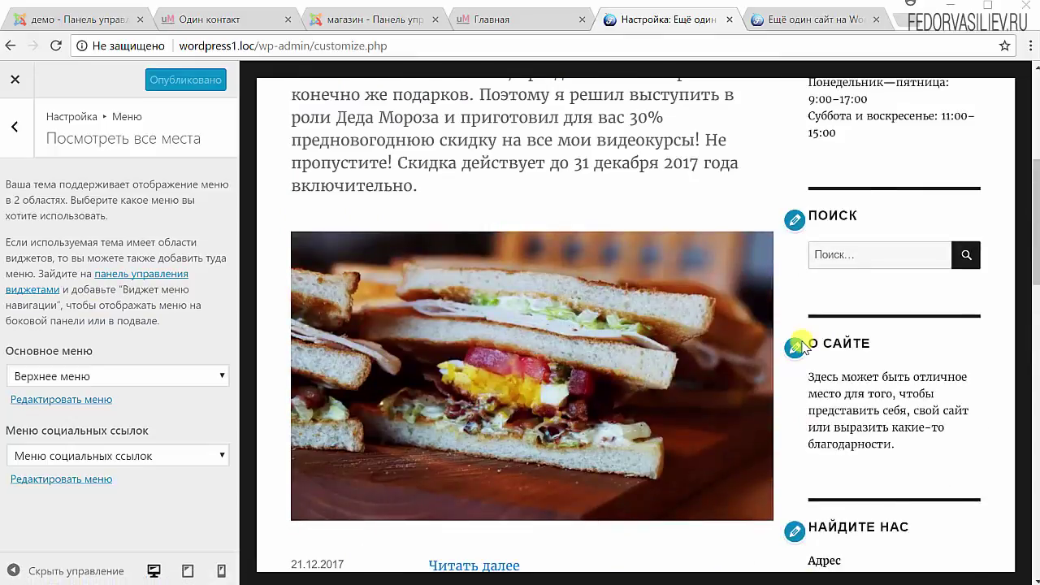
scroll(802, 379, "up", 1)
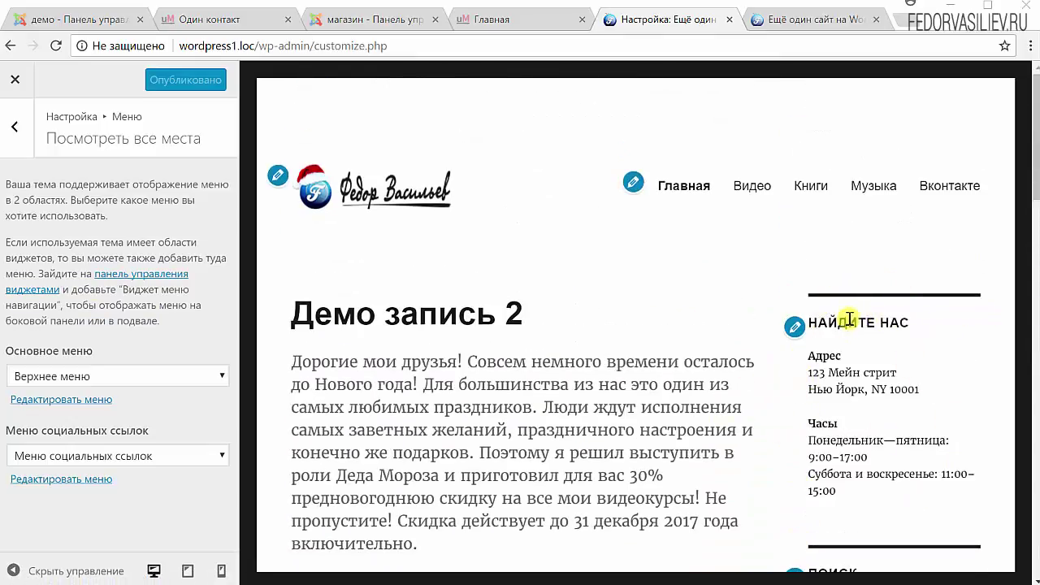
scroll(772, 210, "down", 4)
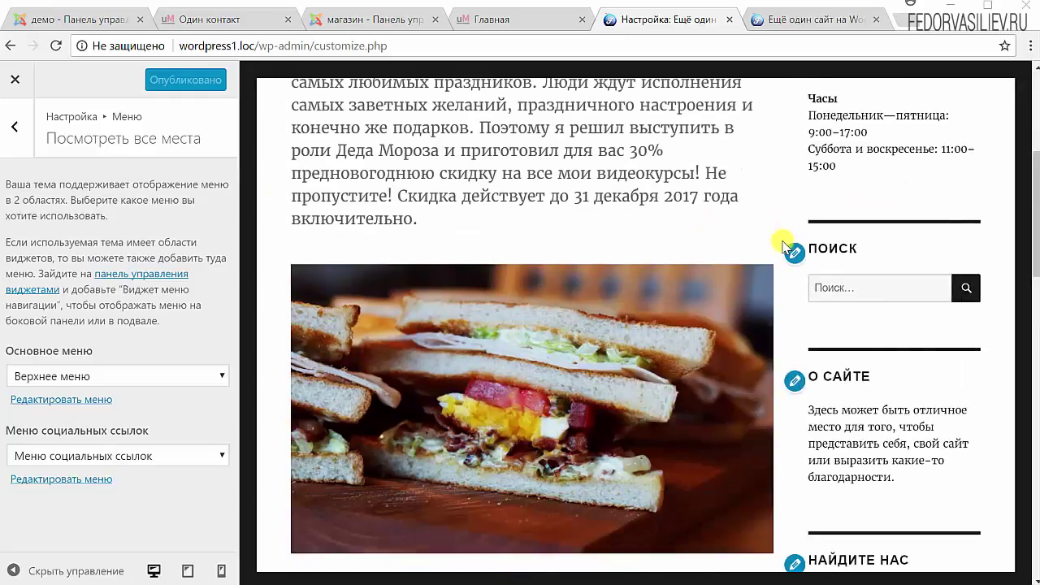
scroll(845, 341, "down", 3)
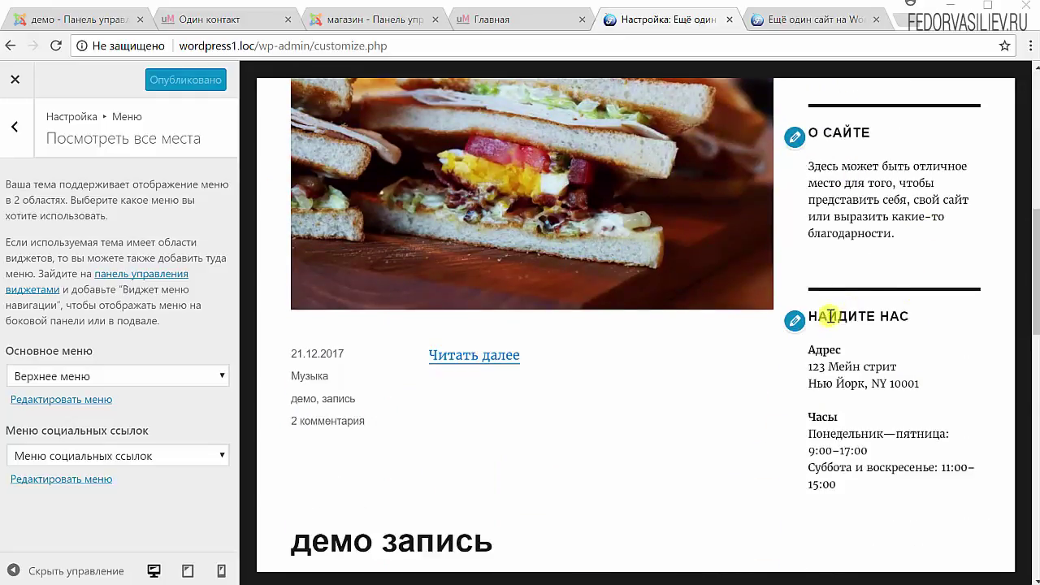
scroll(831, 319, "down", 3)
scroll(837, 320, "down", 8)
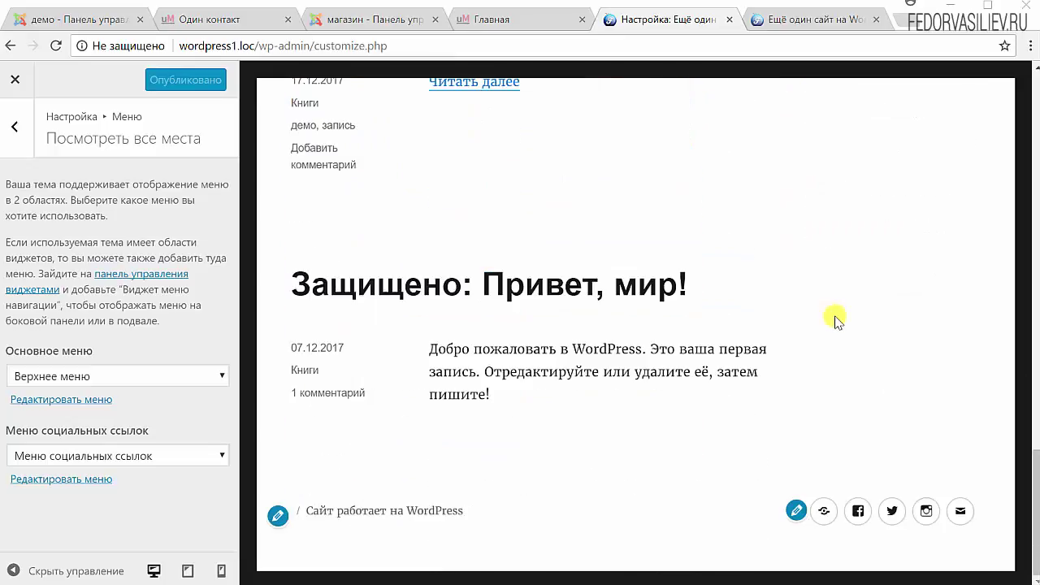
scroll(837, 319, "up", 15)
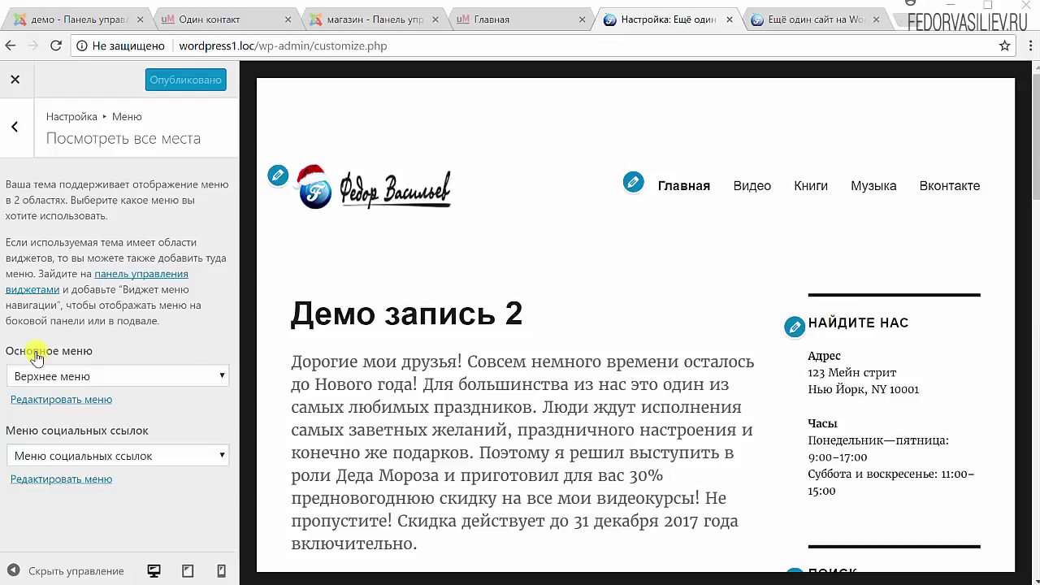
- Put Меню социальных ссылок in the primary menu location, then restore Верхнее меню there
left_click(100, 376)
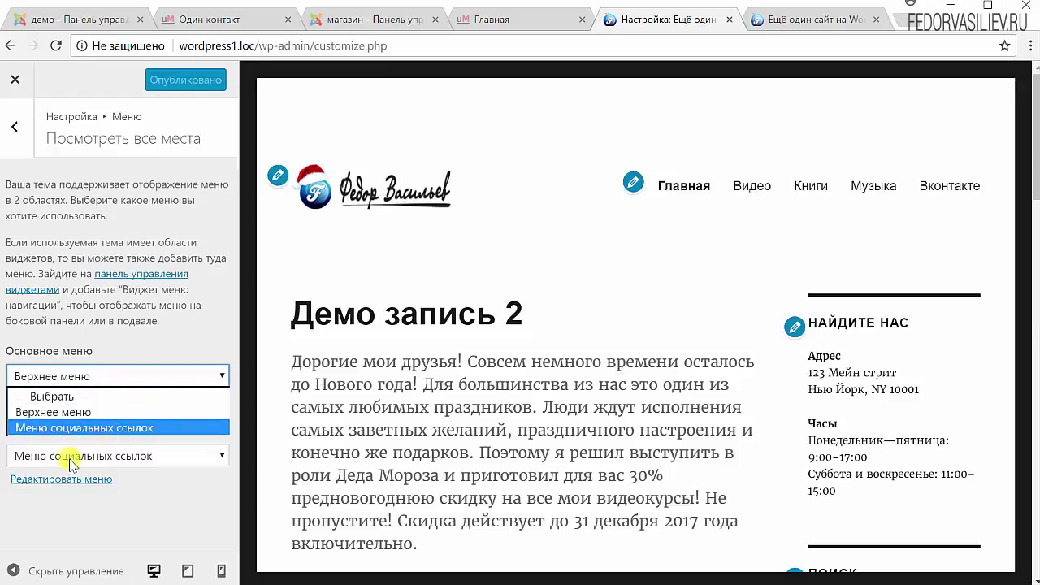
left_click(62, 429)
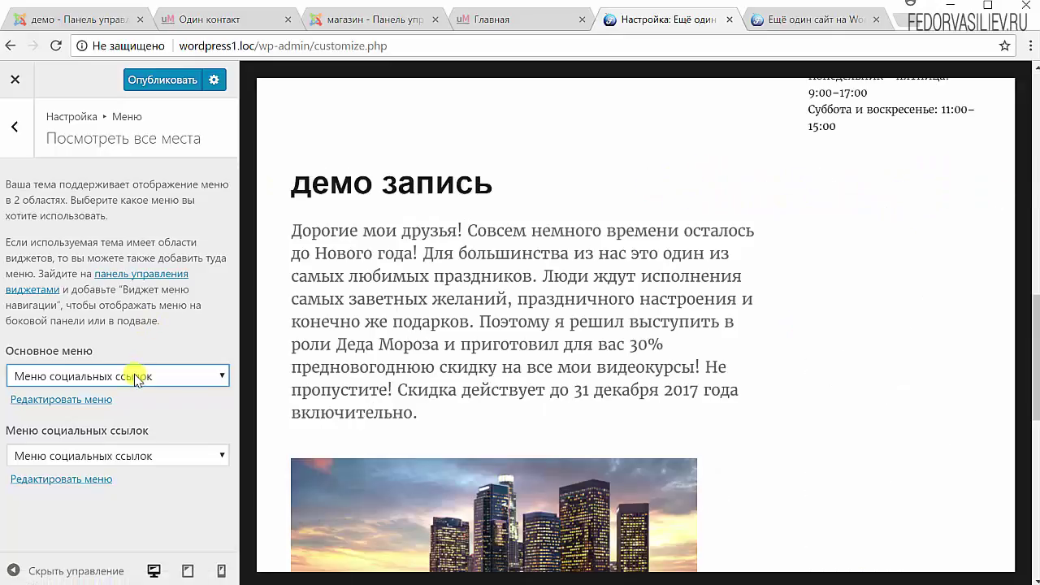
left_click(136, 379)
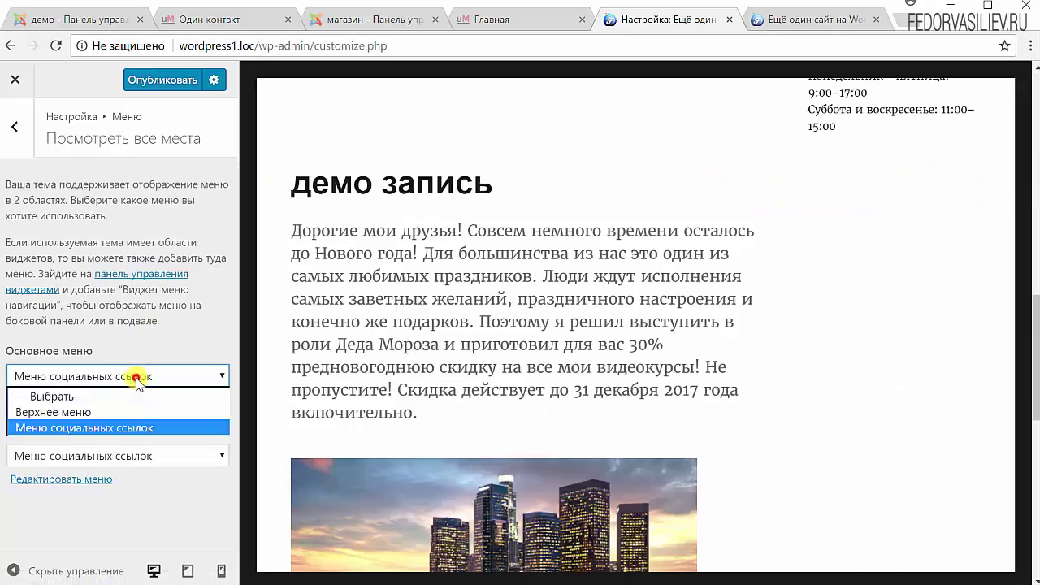
left_click(94, 410)
scroll(447, 355, "up", 10)
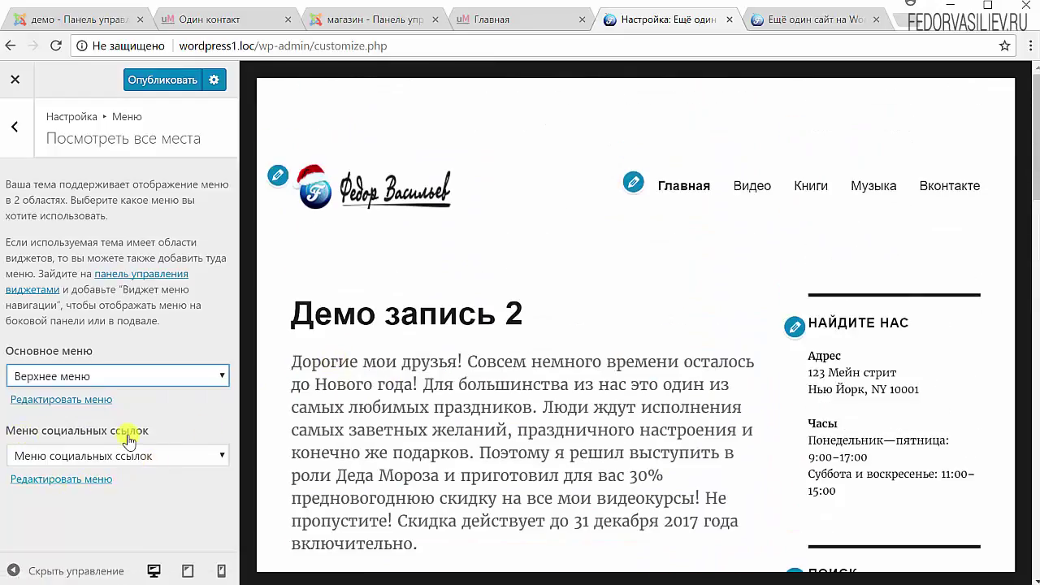
- Leave the social links location unchanged and open Меню социальных ссылок for editing
left_click(87, 457)
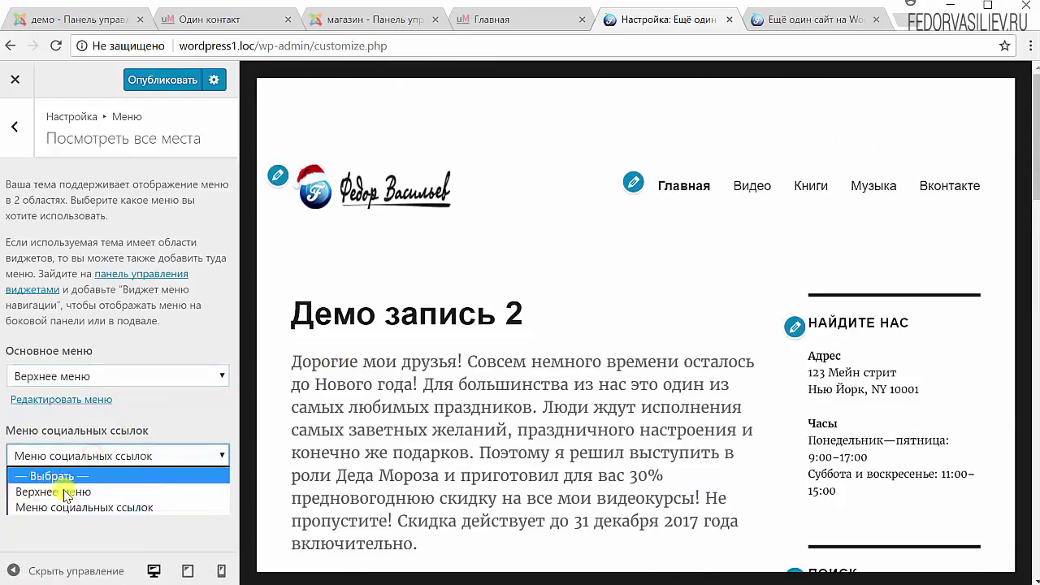
left_click(240, 393)
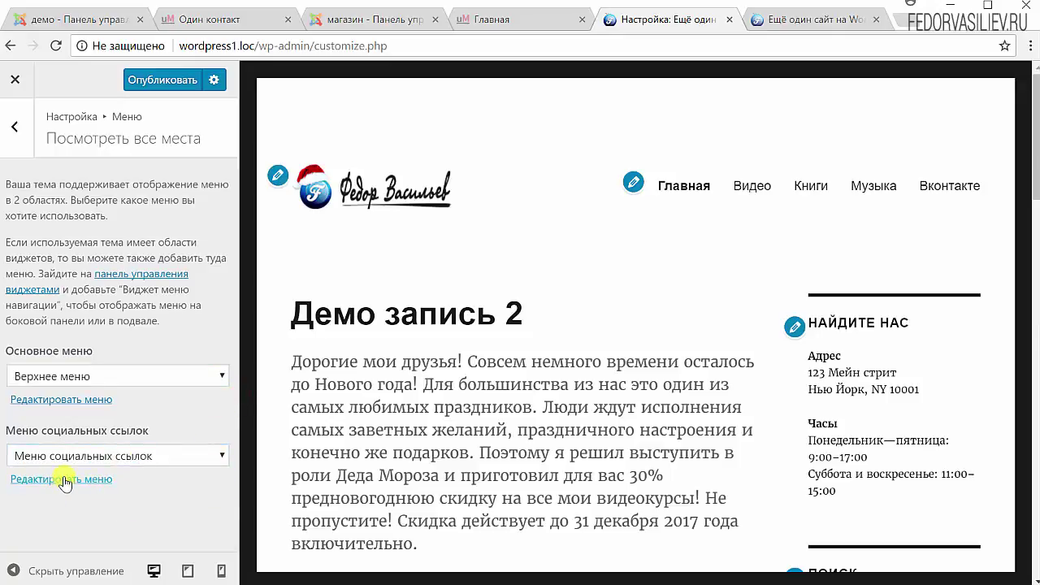
left_click(65, 480)
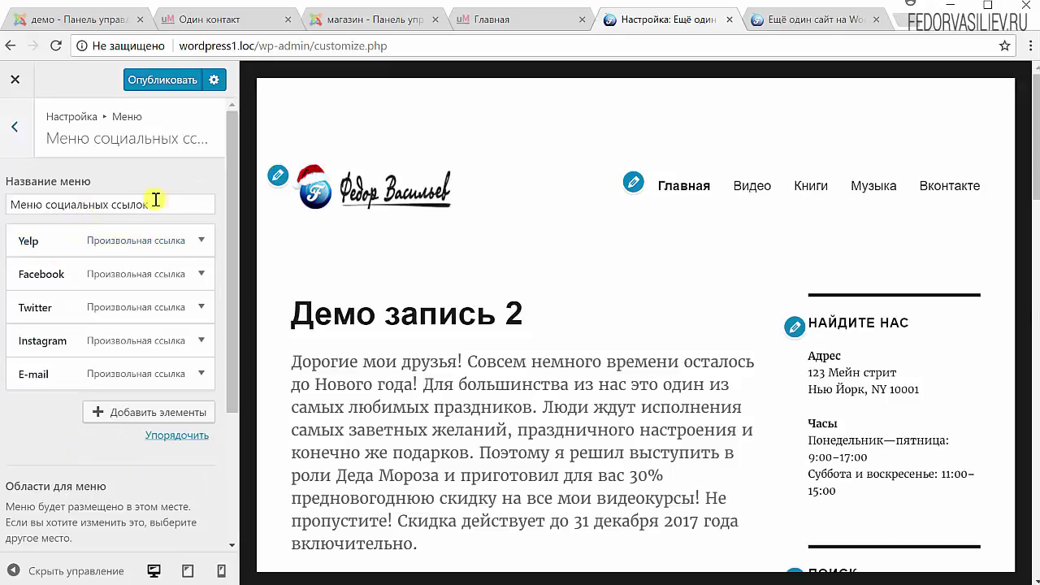
left_click_drag(155, 200, 10, 203)
scroll(523, 418, "down", 5)
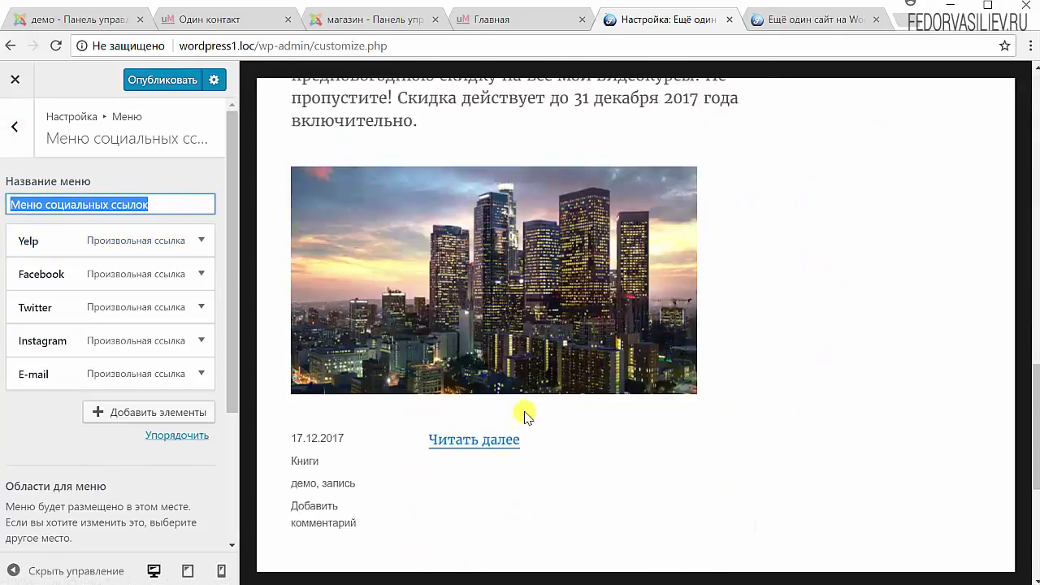
scroll(524, 416, "down", 5)
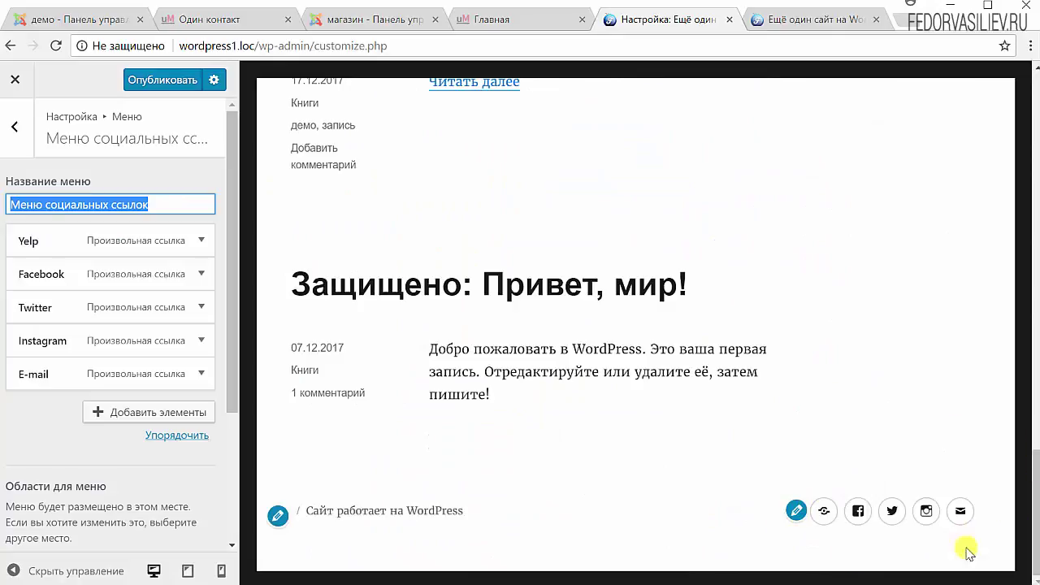
left_click(200, 242)
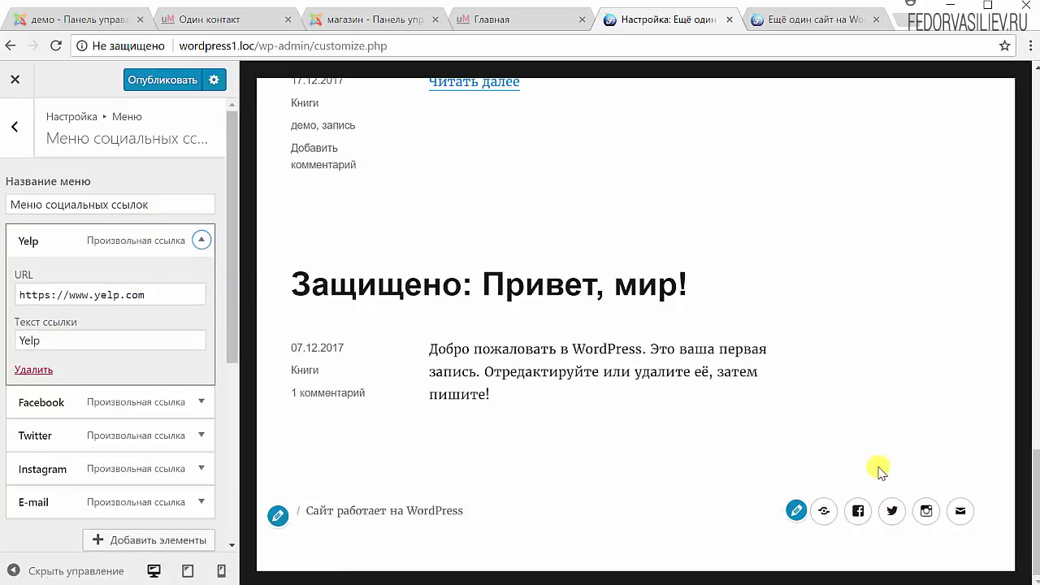
left_click(201, 240)
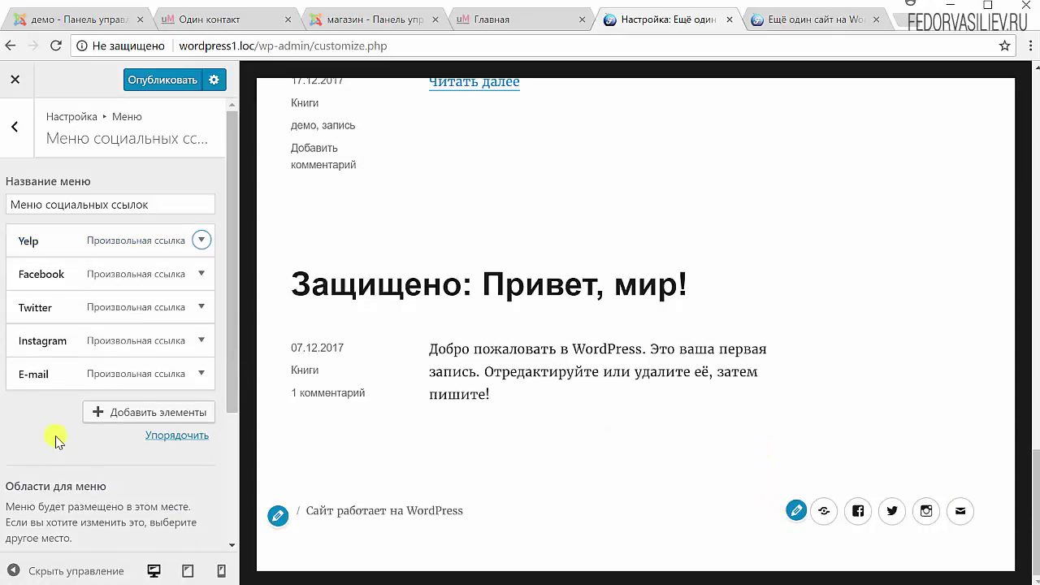
- Add the Главная page to the social links menu, then delete it again
left_click(153, 414)
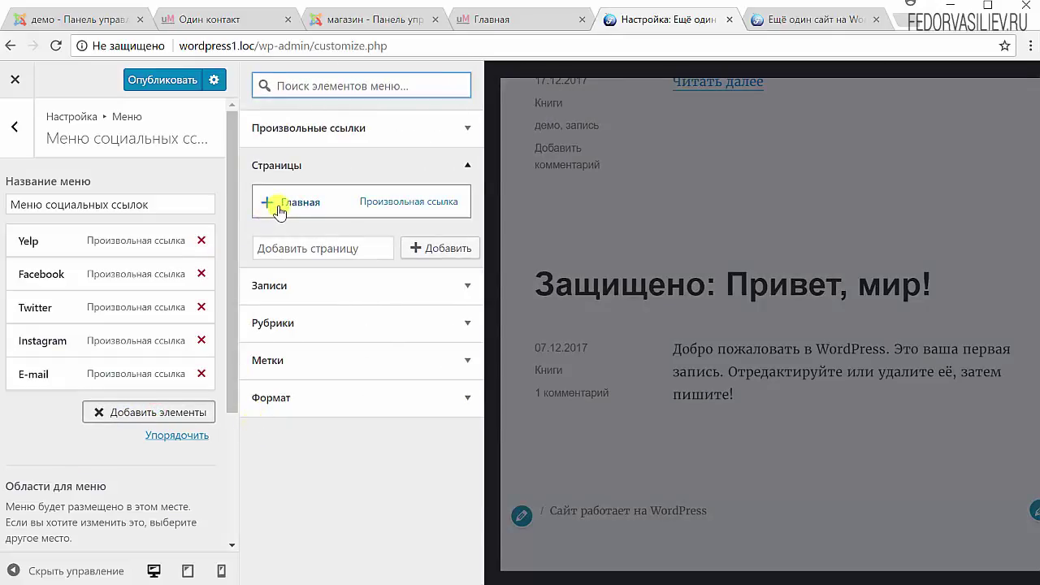
left_click(269, 206)
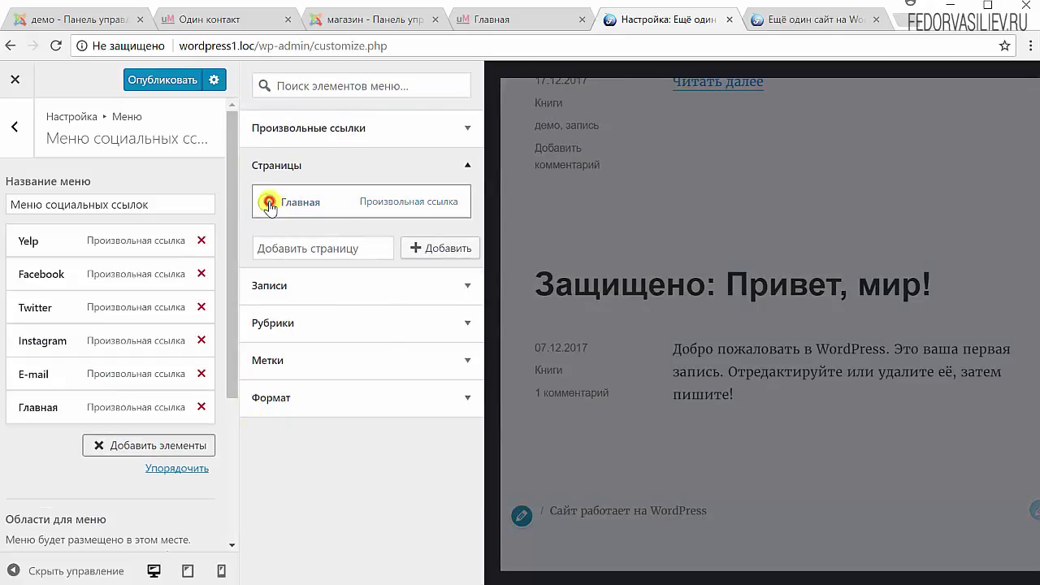
left_click(222, 372)
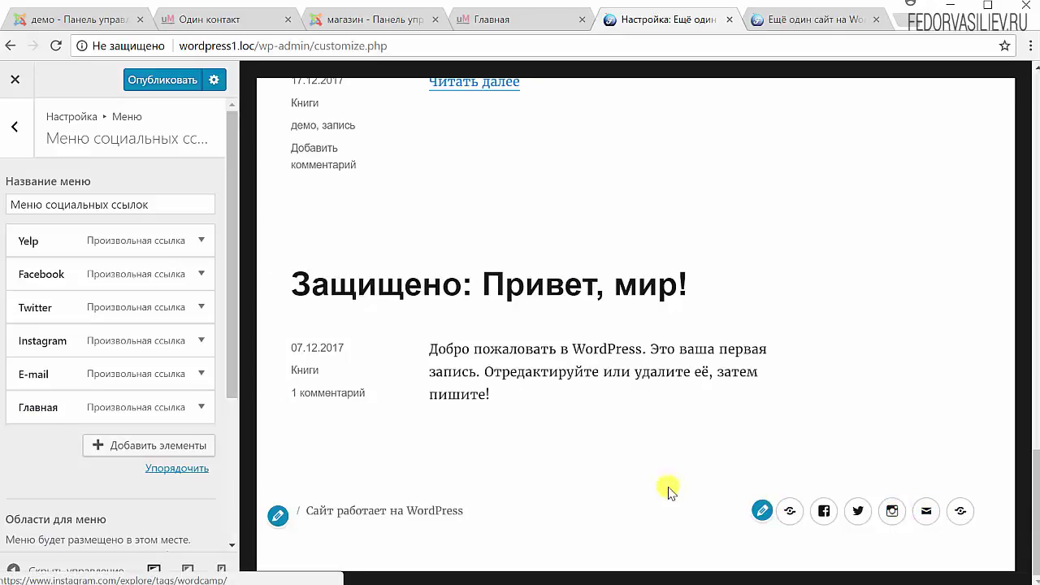
scroll(423, 461, "up", 4)
scroll(423, 461, "down", 4)
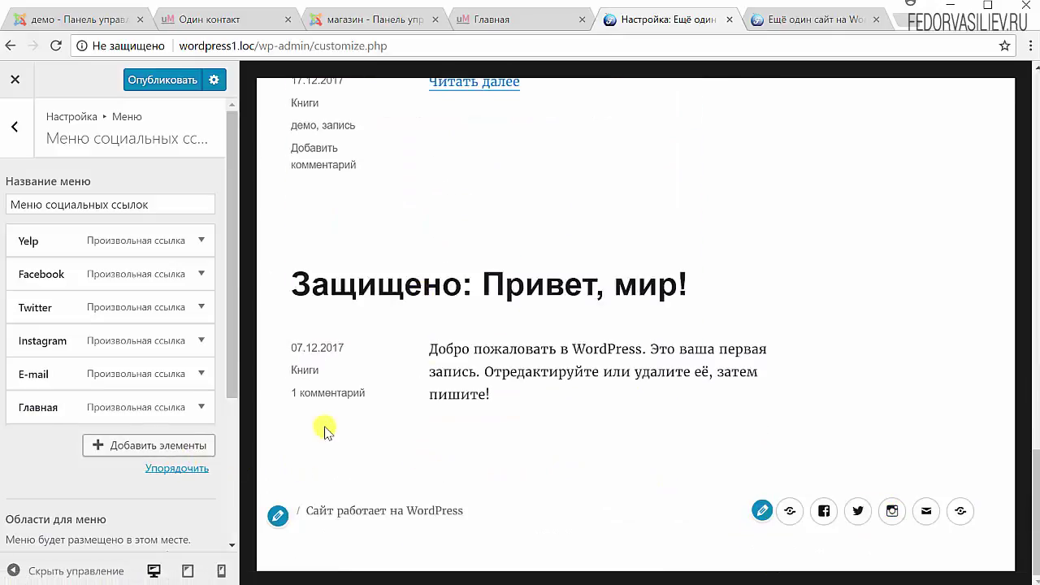
key("Delete")
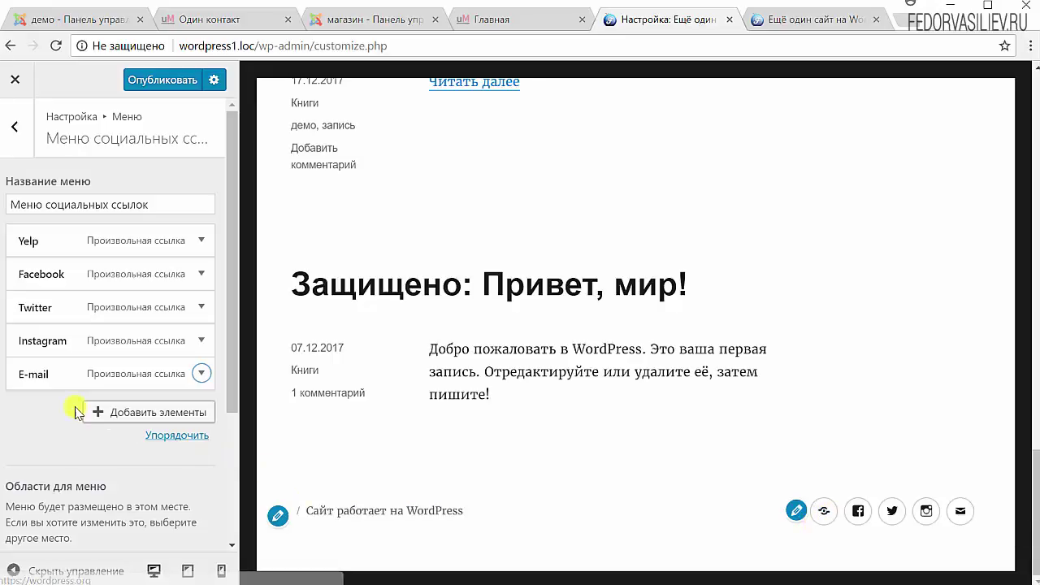
- Expand and collapse the E-mail link to review the Yelp, Facebook, Twitter, Instagram, E-mail items
left_click(201, 375)
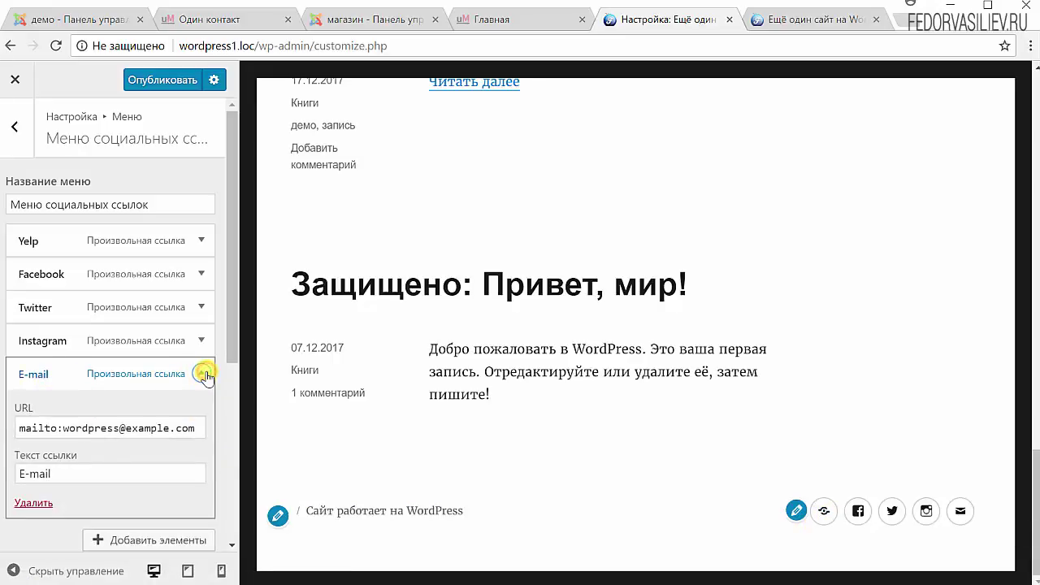
left_click(205, 374)
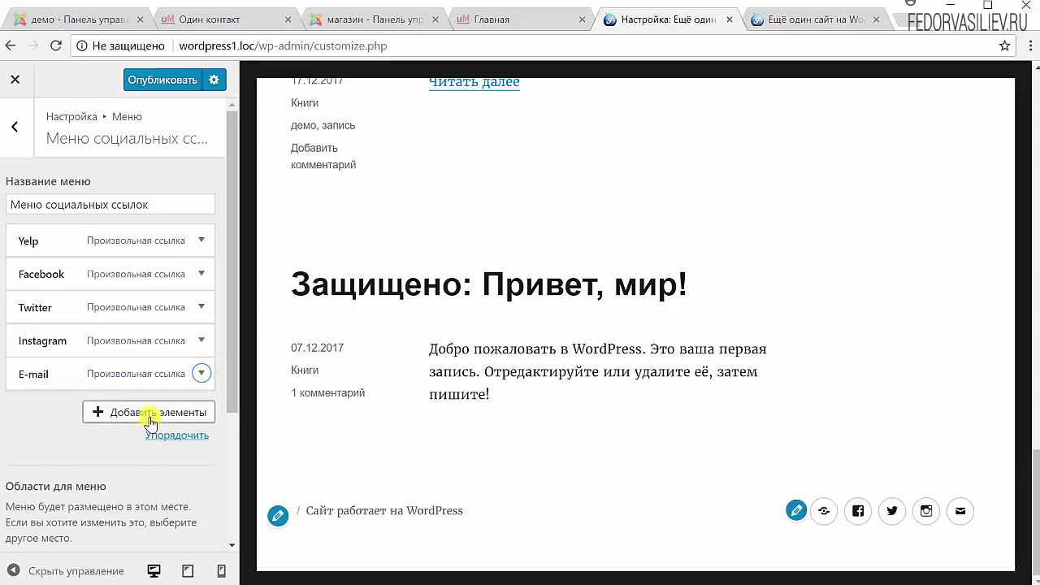
scroll(529, 452, "up", 8)
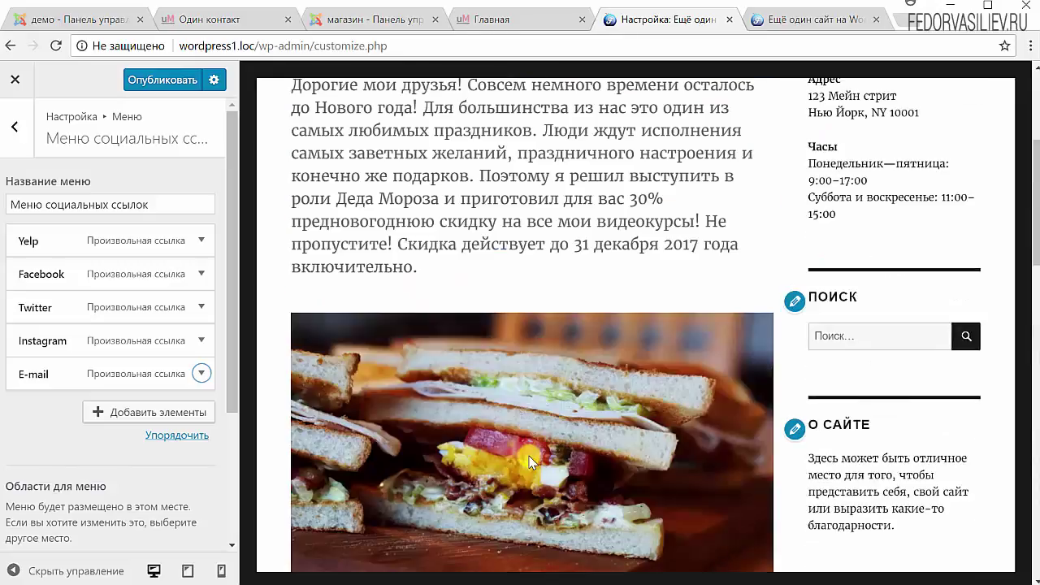
scroll(529, 460, "up", 3)
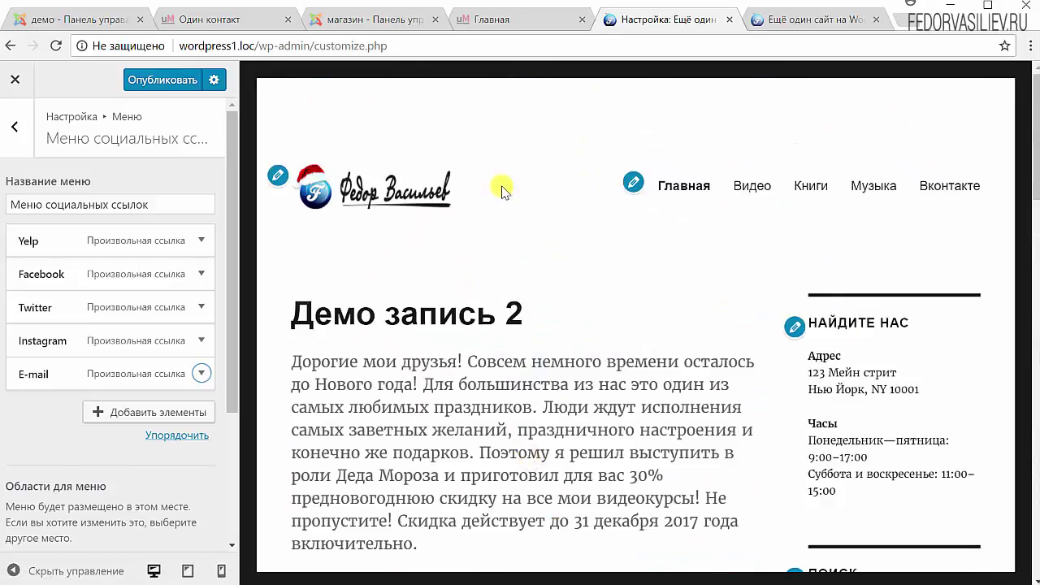
scroll(661, 286, "down", 10)
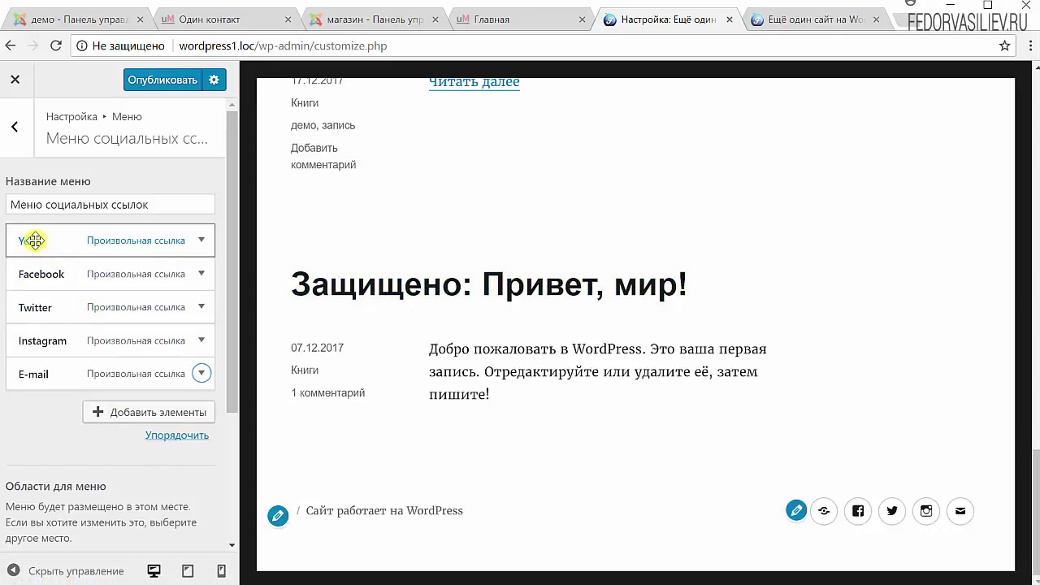
- Relabel the second social link from Facebook to vk in its settings
left_click(113, 276)
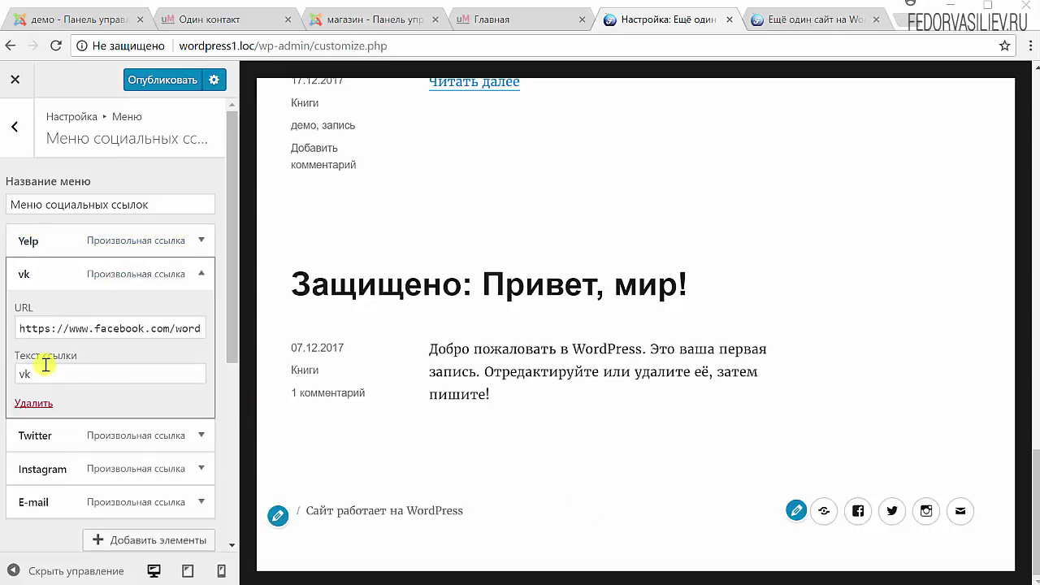
left_click_drag(42, 372, 3, 373)
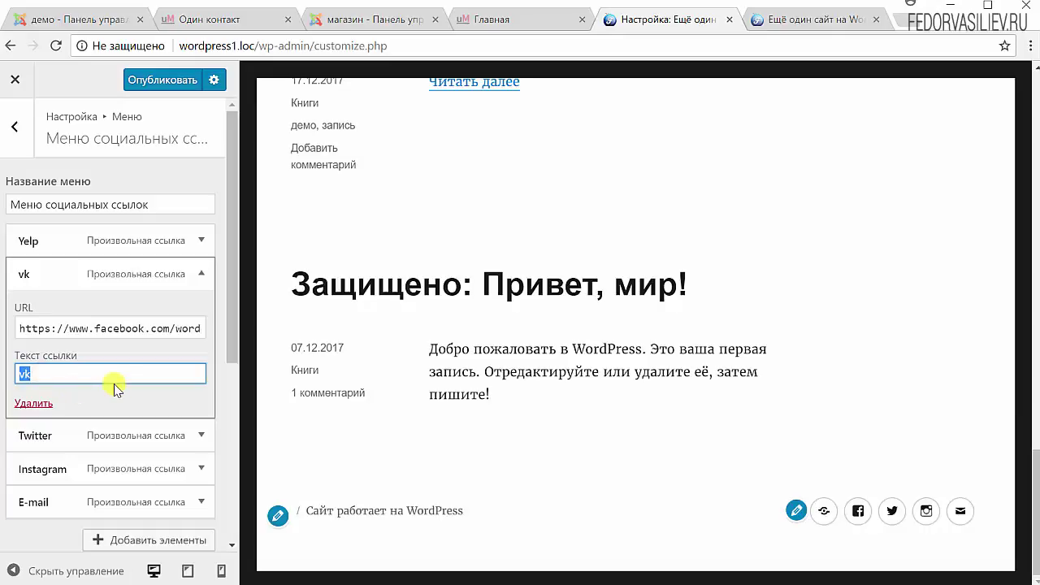
left_click(116, 271)
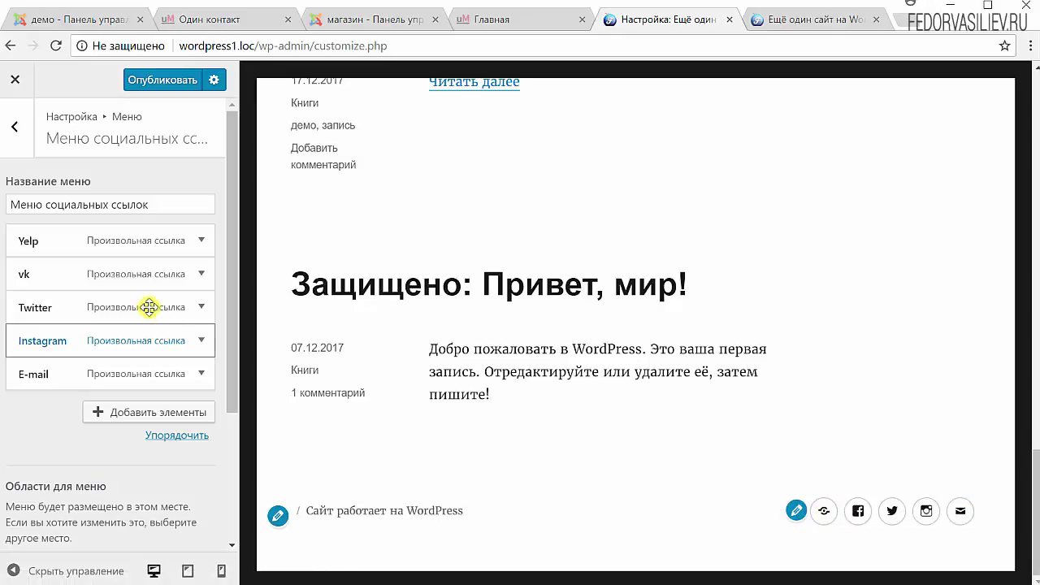
left_click(200, 274)
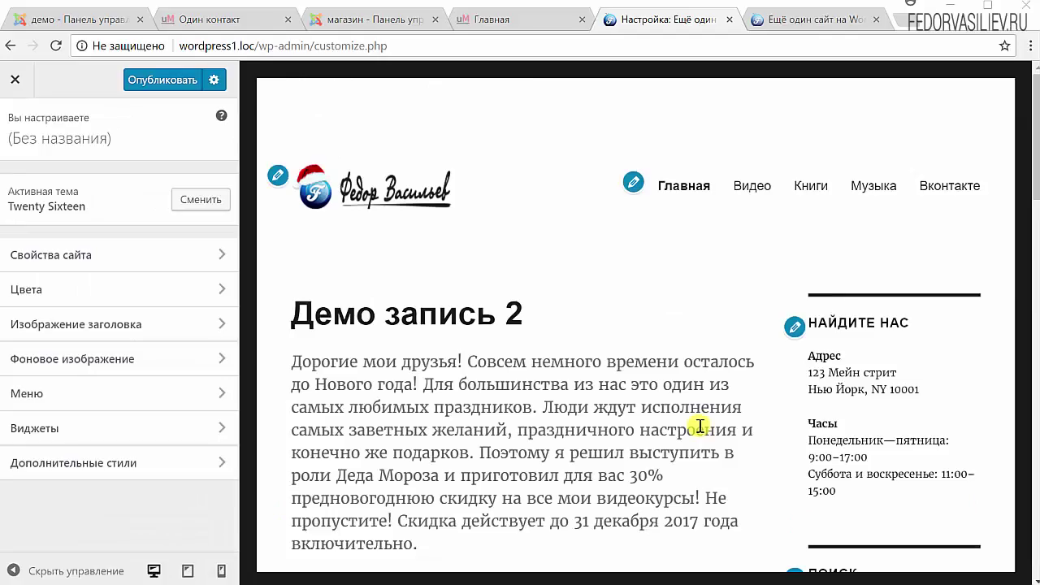
- Open the Найдите нас widget and review its title and address-and-hours text
scroll(566, 393, "down", 10)
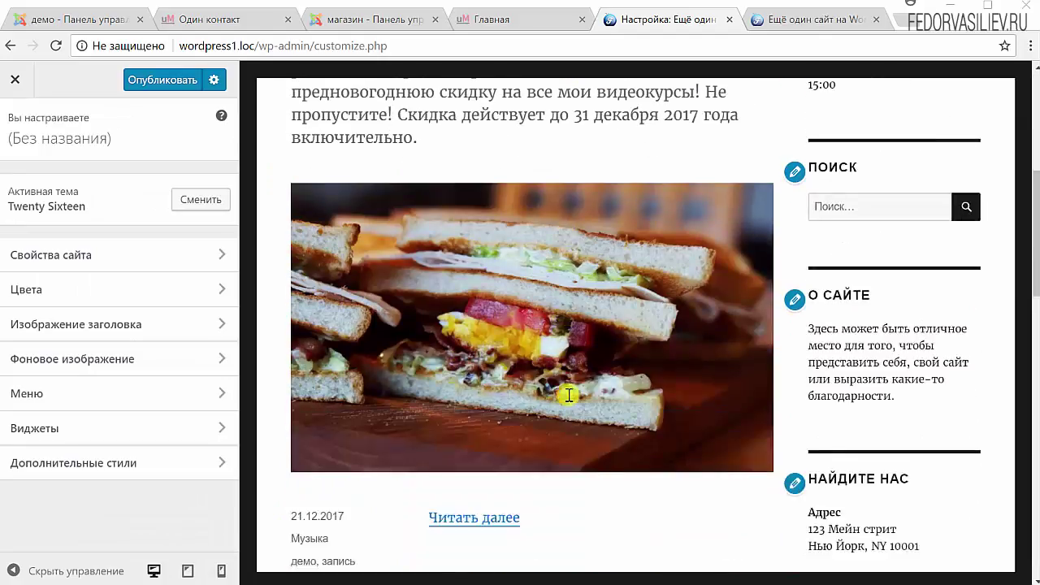
scroll(817, 462, "up", 10)
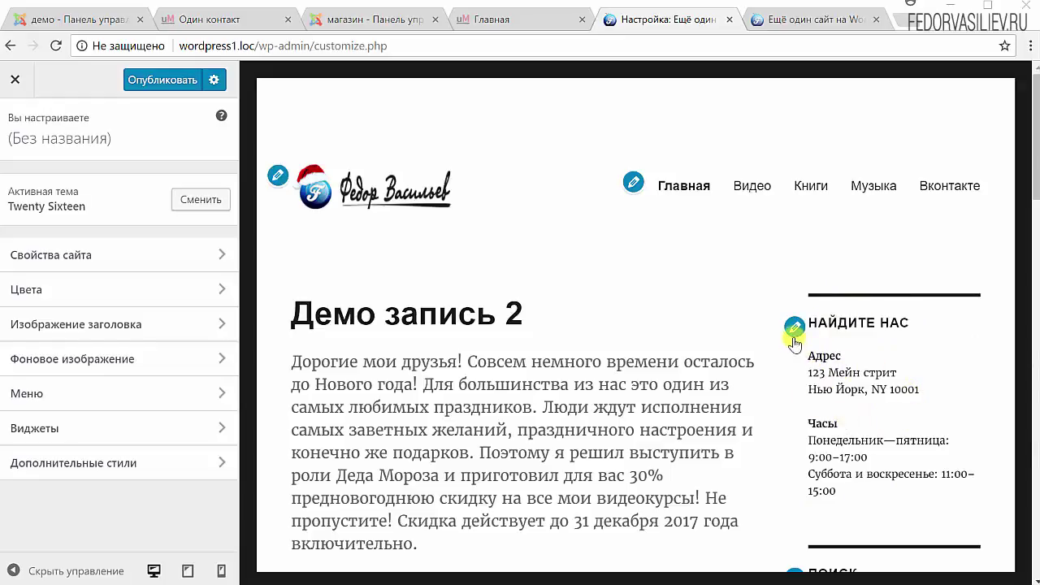
left_click(795, 328)
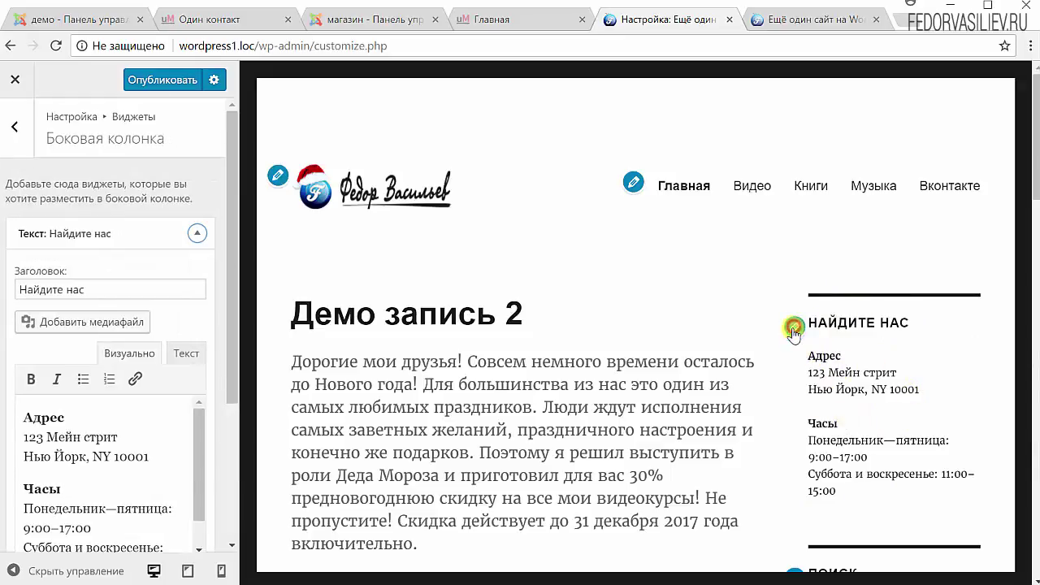
triple_click(95, 292)
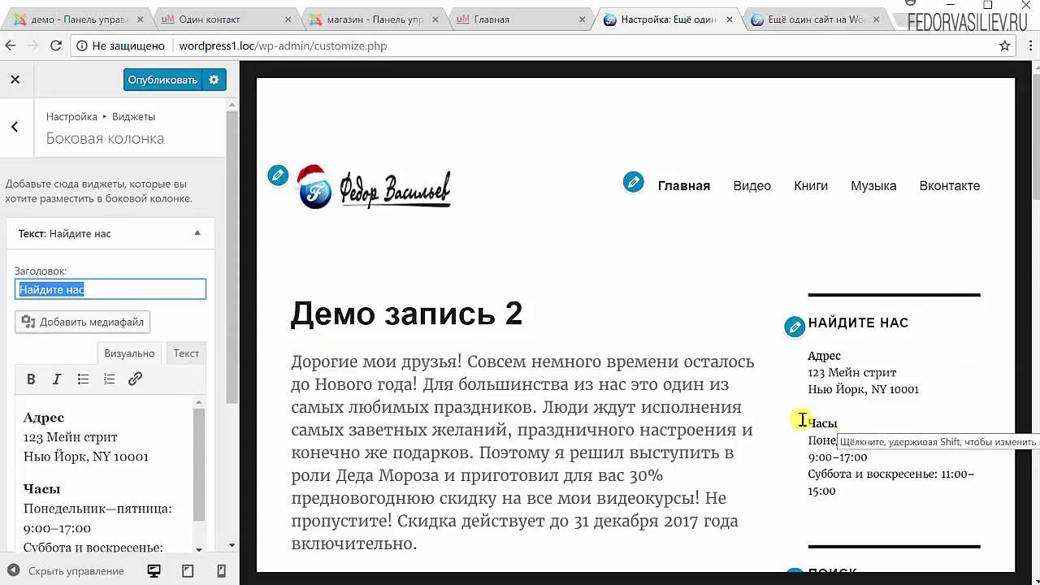
scroll(207, 333, "down", 1)
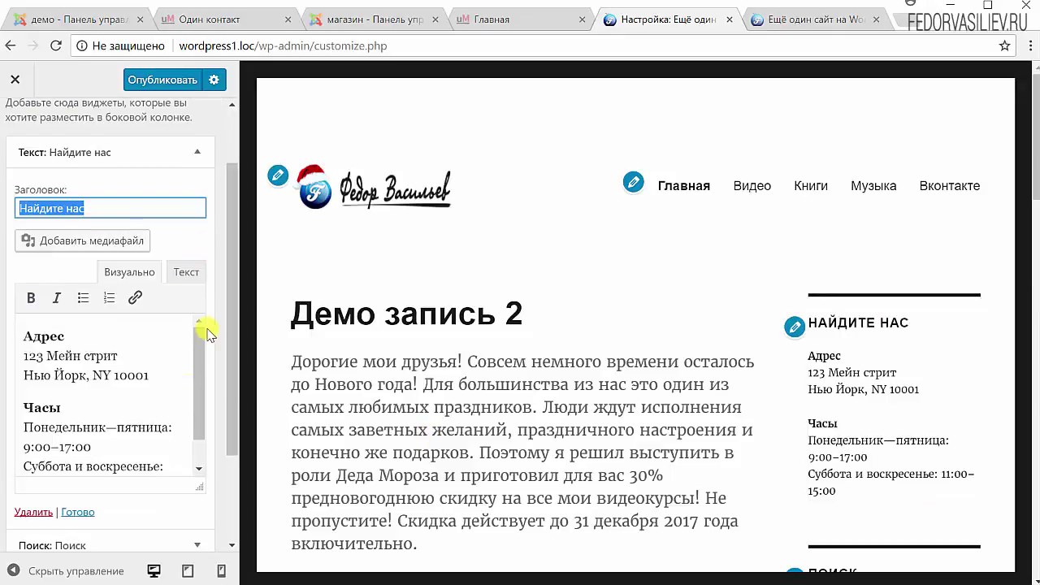
scroll(187, 445, "down", 1)
left_click(50, 401)
key("ctrl+a")
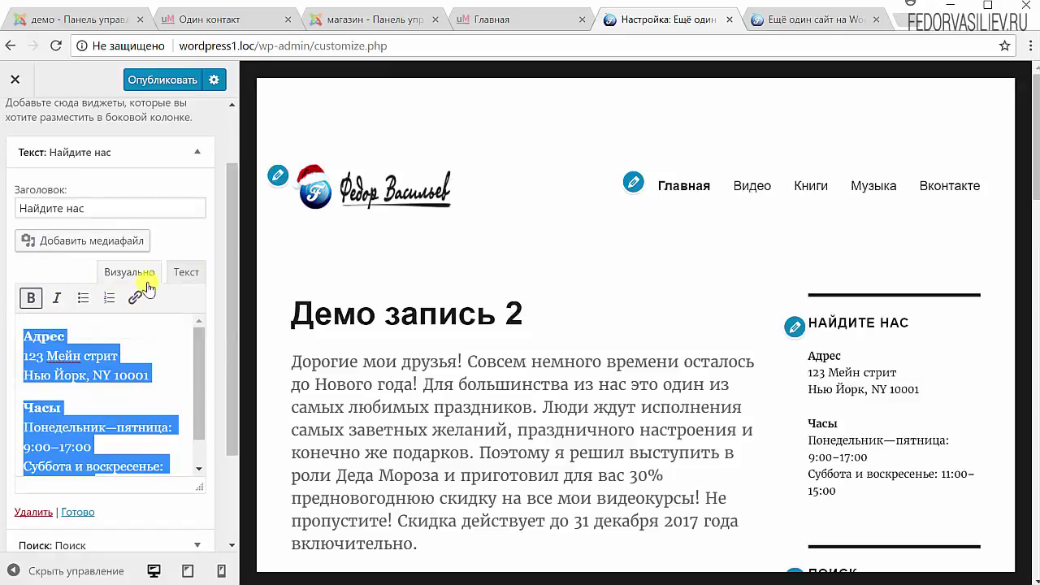
- Toggle the widget editor between text and visual views, then delete the widget
left_click(186, 273)
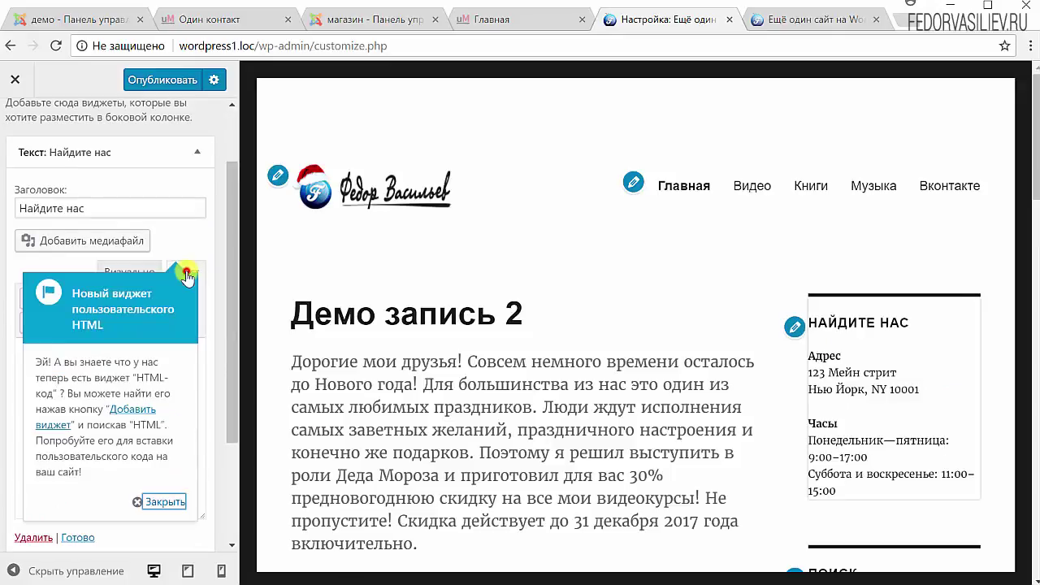
left_click(143, 504)
left_click(132, 271)
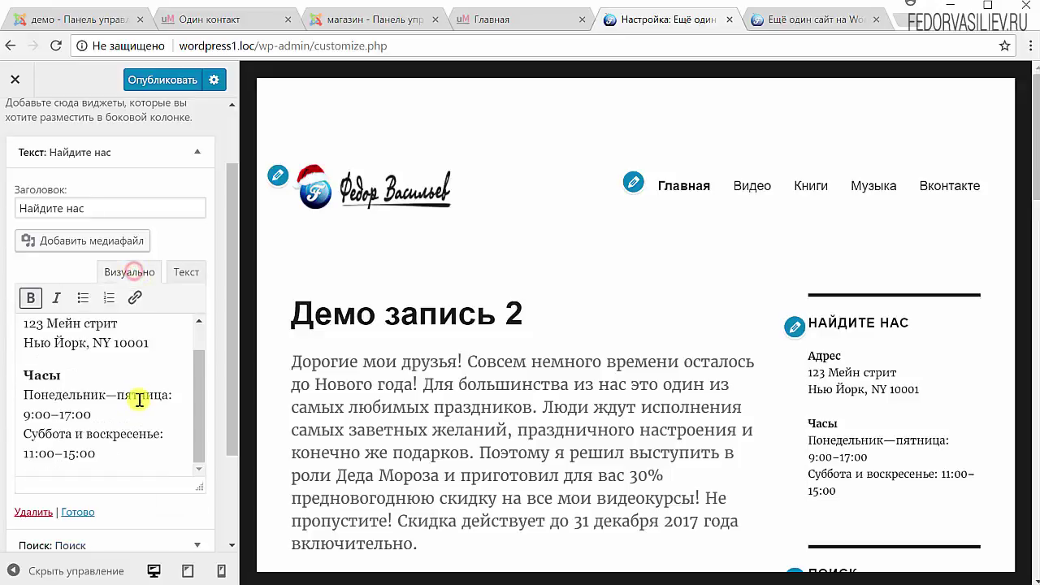
scroll(182, 504, "down", 2)
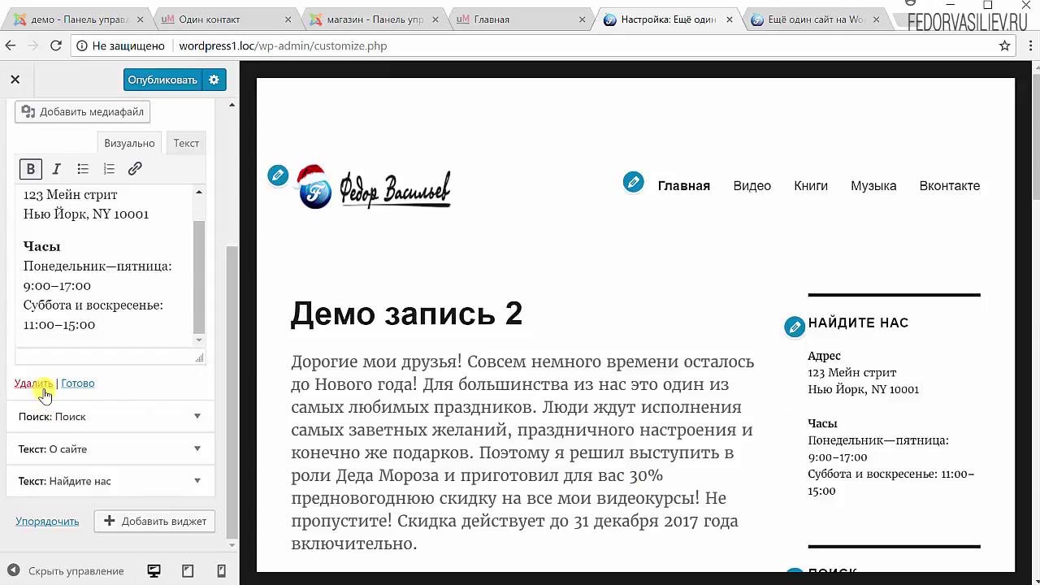
left_click(34, 383)
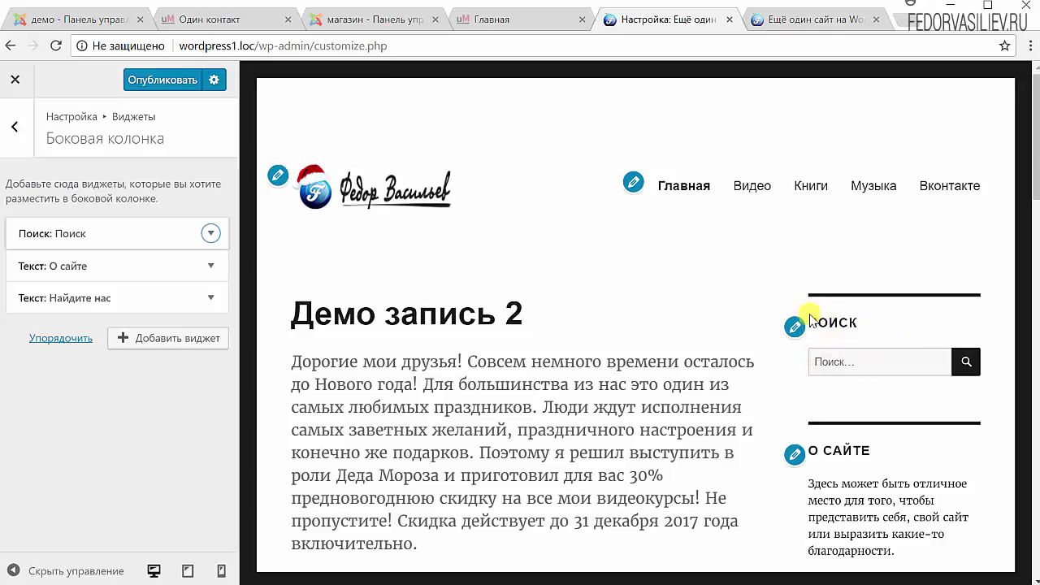
- Publish the Customizer changes and reload the live site to check the updated sidebar
left_click(149, 80)
left_click(840, 18)
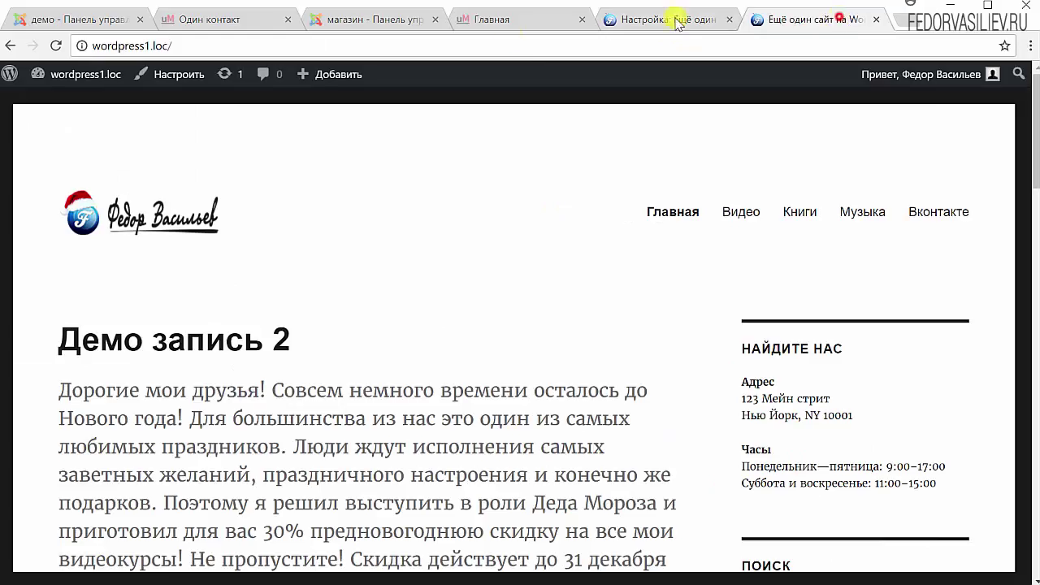
left_click(55, 45)
scroll(872, 363, "down", 4)
scroll(872, 363, "down", 15)
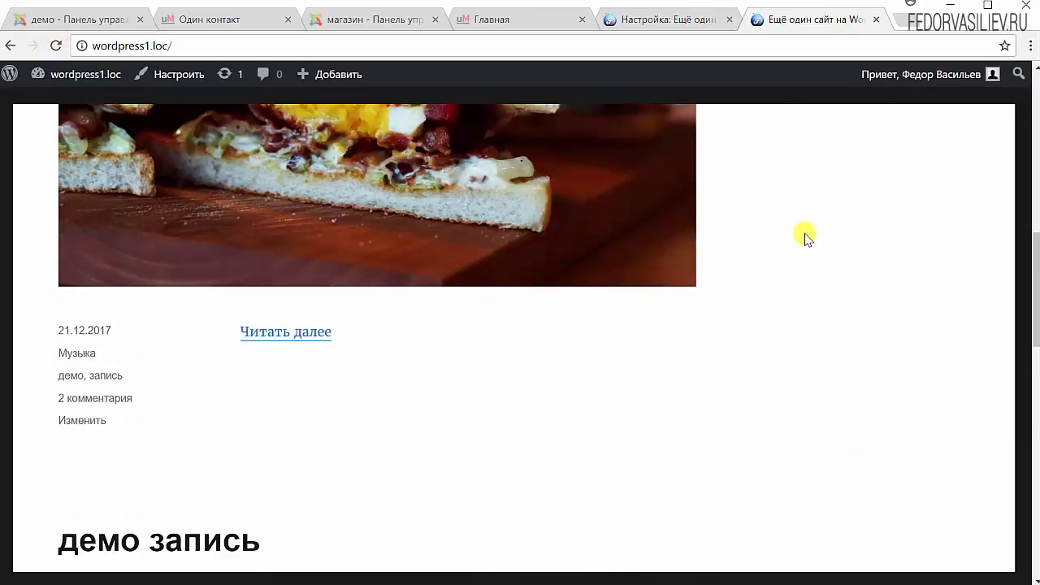
scroll(770, 367, "up", 5)
scroll(770, 367, "down", 5)
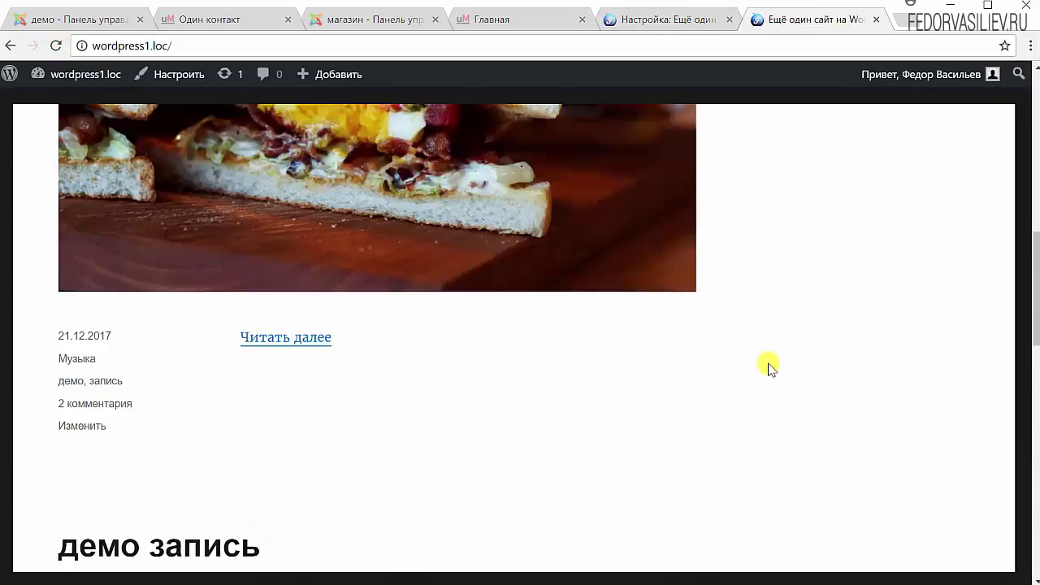
scroll(766, 364, "up", 10)
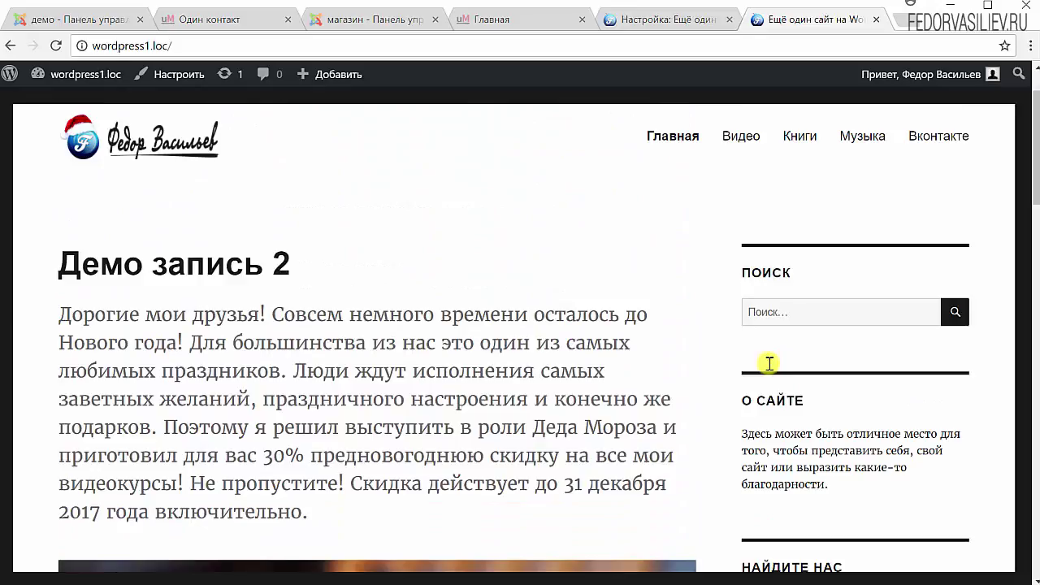
scroll(661, 299, "down", 5)
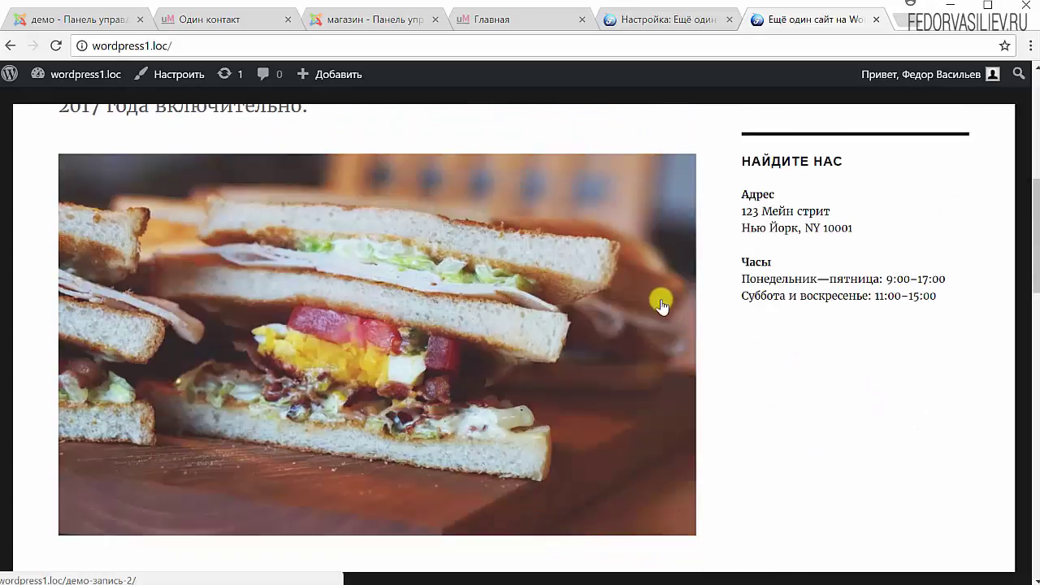
scroll(661, 300, "down", 4)
scroll(661, 305, "down", 10)
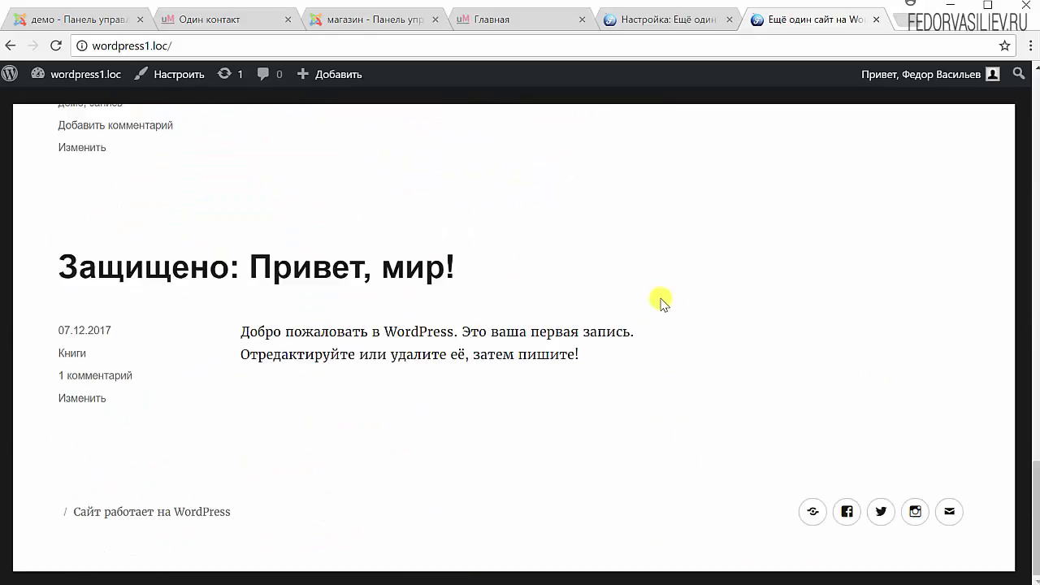
scroll(661, 302, "up", 20)
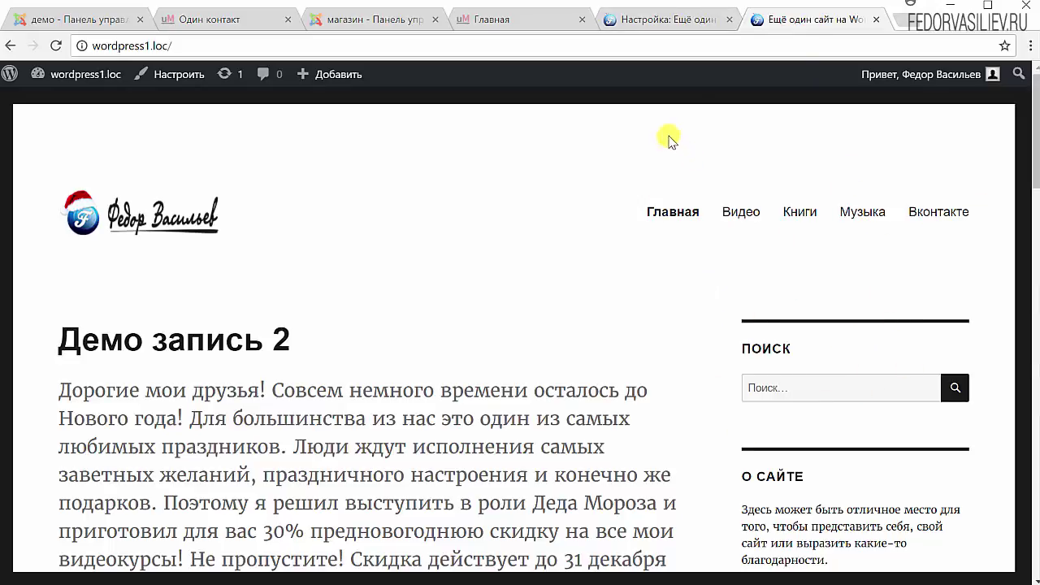
- Back in the Customizer, open Свойства сайта and enter the site title демо
left_click(695, 19)
scroll(601, 321, "down", 5)
scroll(599, 318, "up", 1)
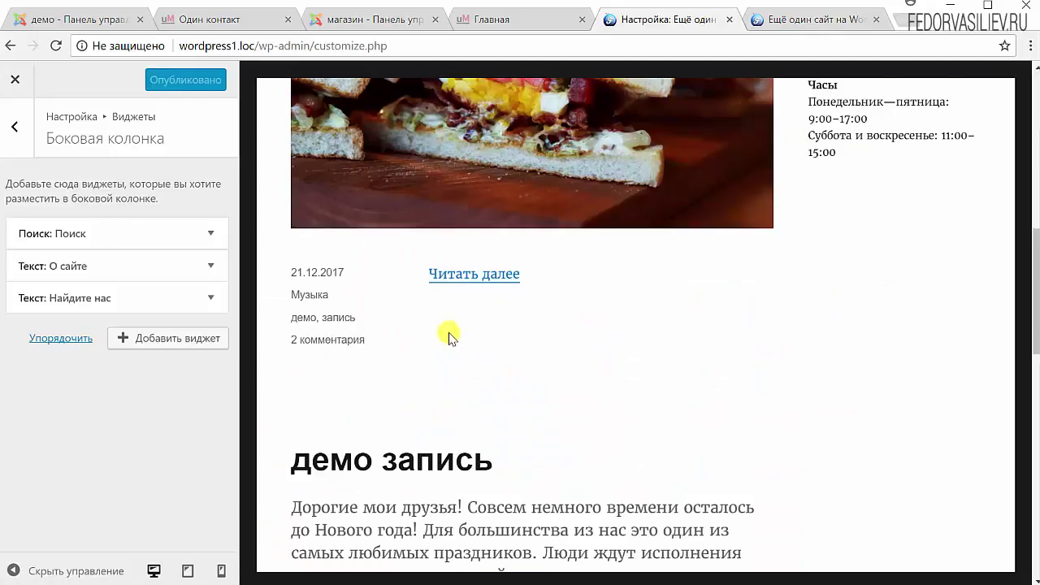
scroll(438, 329, "down", 15)
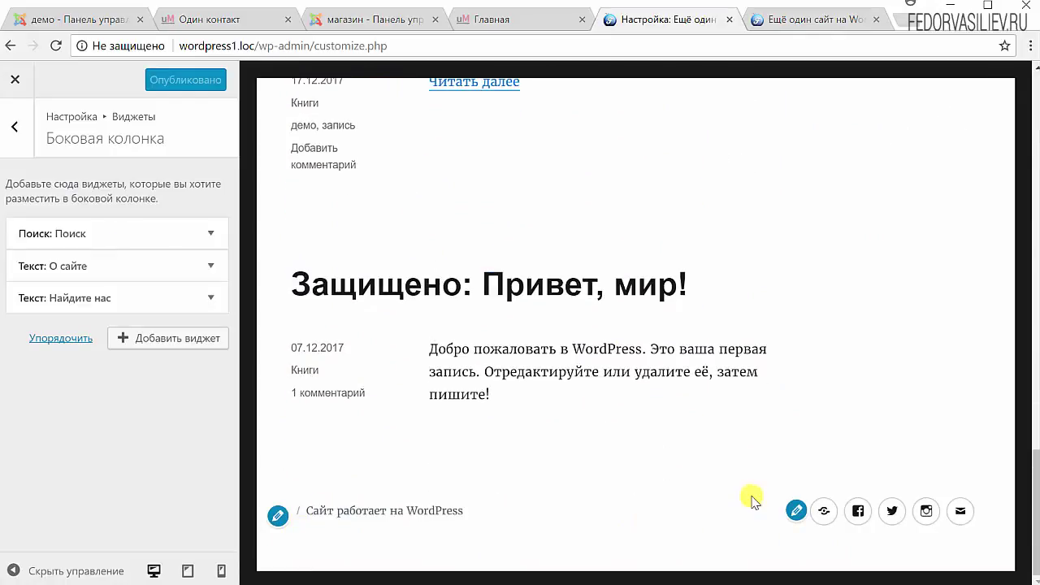
scroll(496, 448, "up", 15)
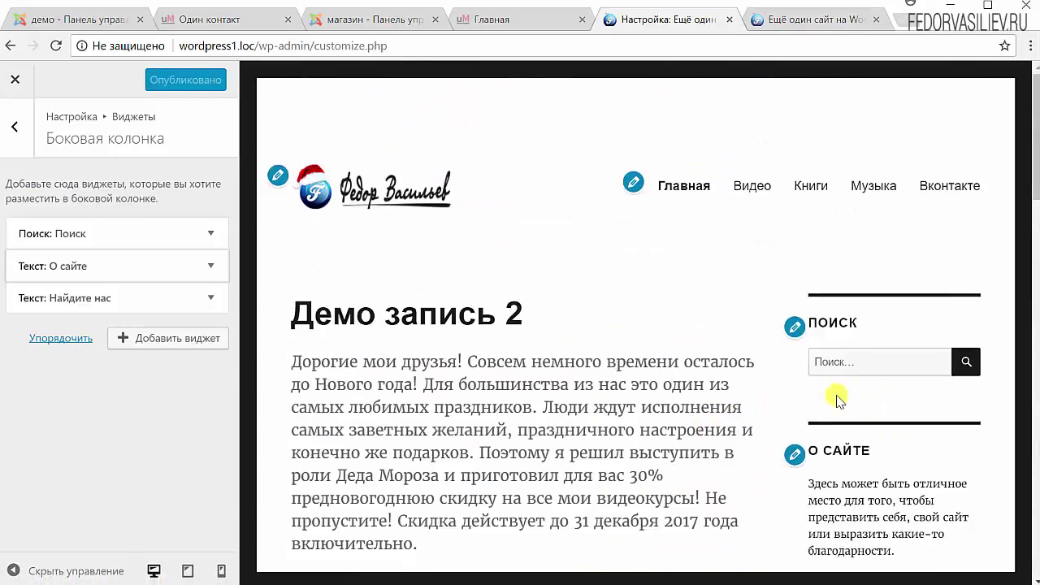
scroll(770, 325, "down", 13)
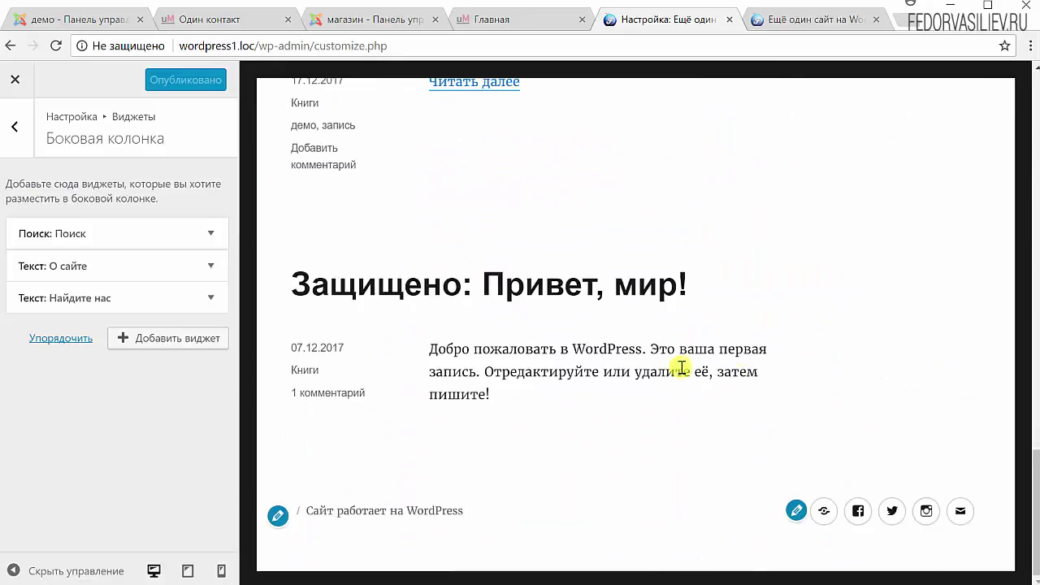
scroll(507, 333, "up", 10)
scroll(506, 333, "down", 15)
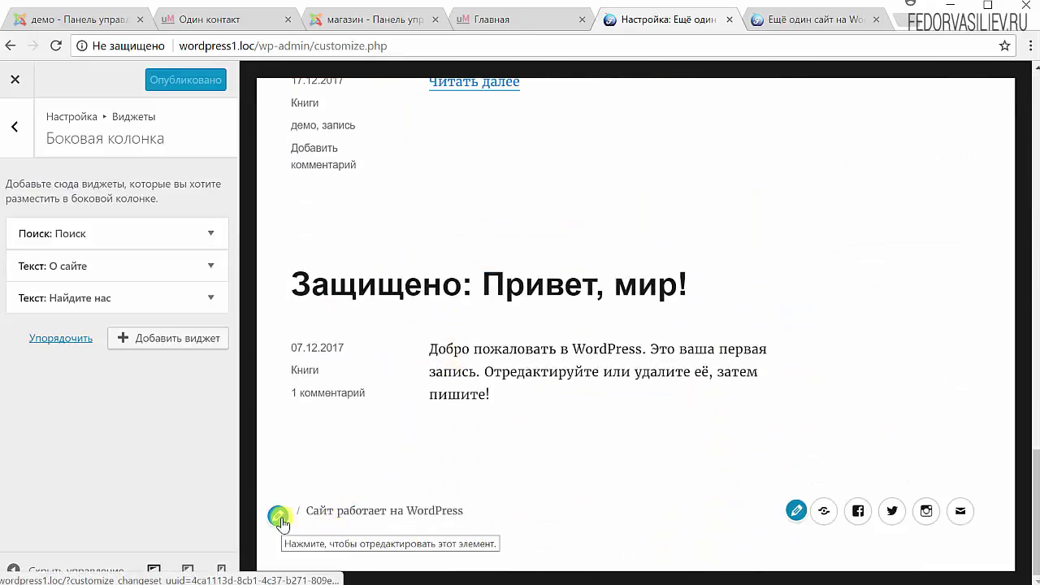
left_click(280, 518)
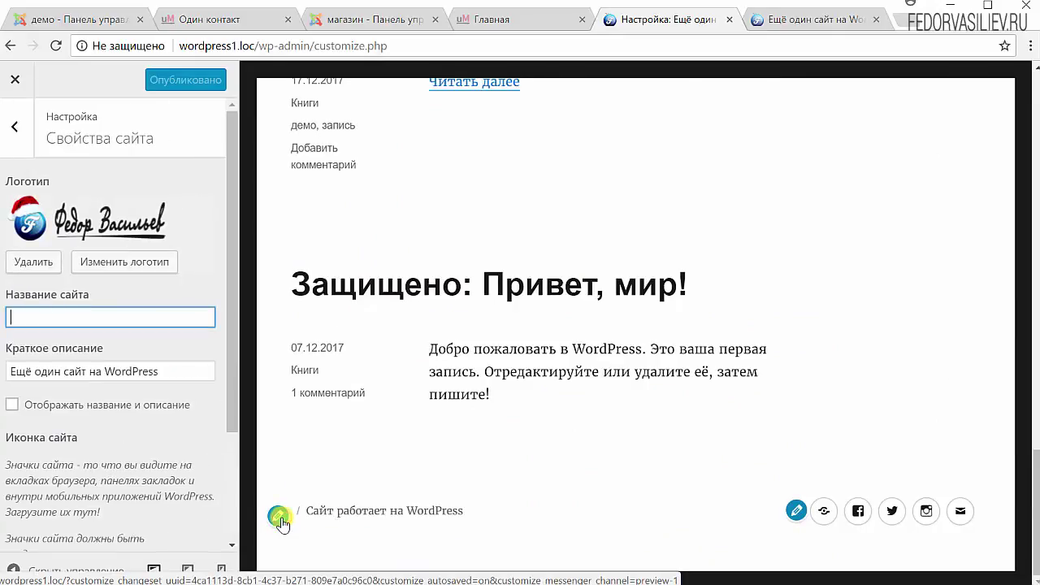
type("демо")
- Uncheck Отображать название и описание and scroll the preview down to the footer
scroll(57, 354, "down", 2)
scroll(33, 319, "up", 2)
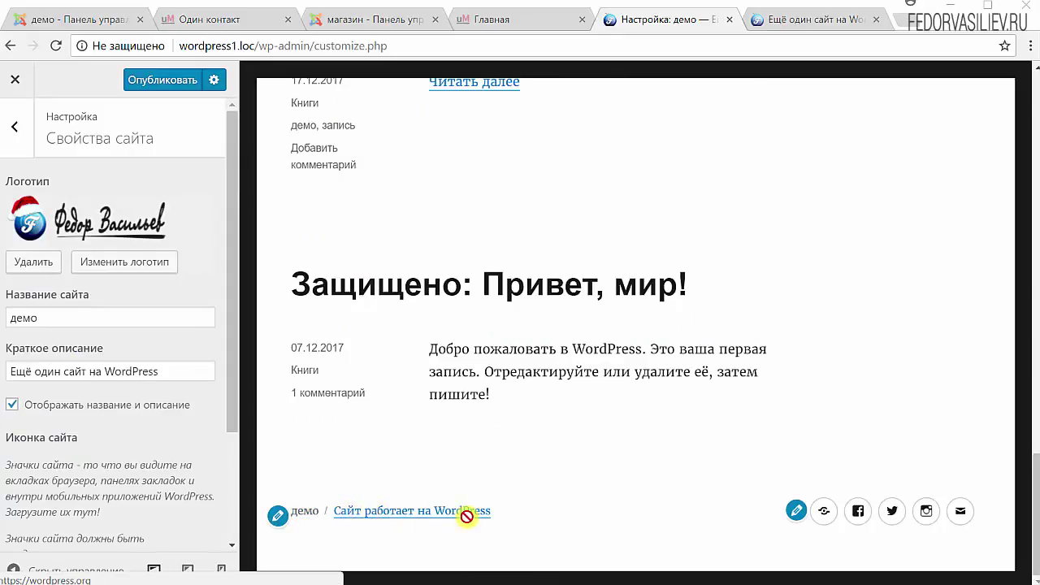
scroll(466, 515, "up", 15)
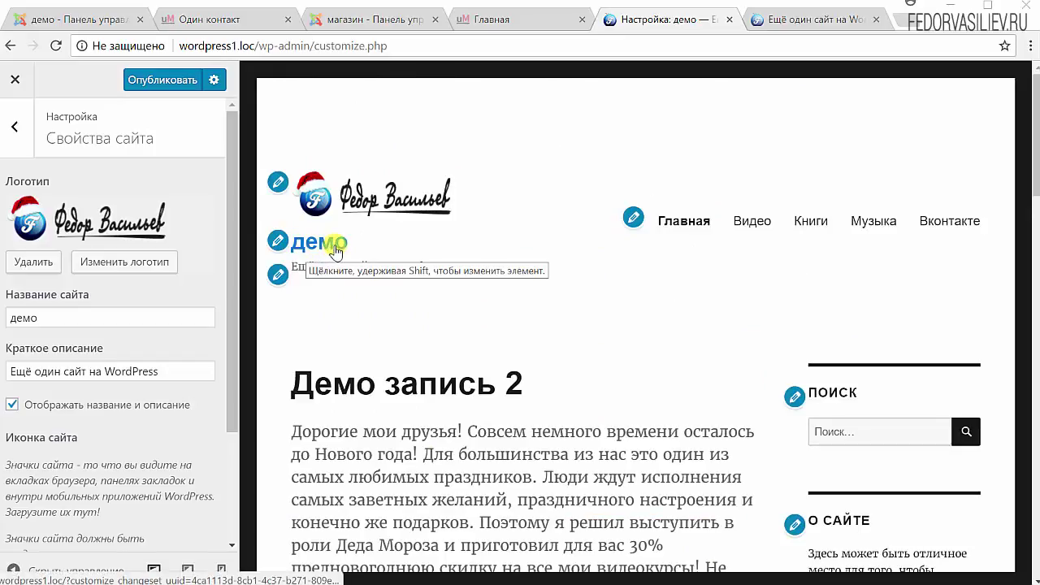
left_click(11, 405)
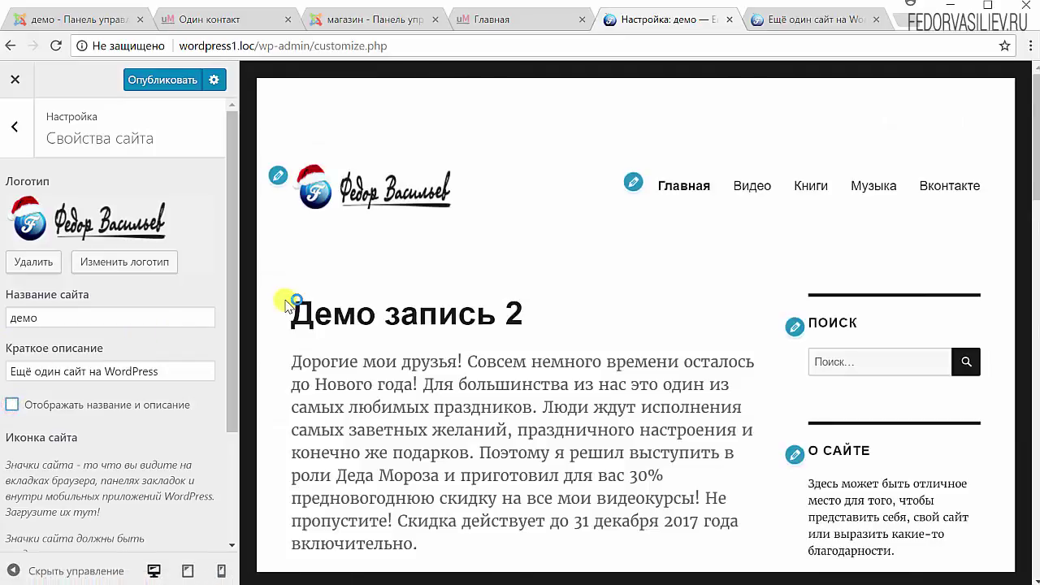
scroll(336, 304, "down", 3)
scroll(140, 387, "down", 2)
scroll(355, 411, "down", 6)
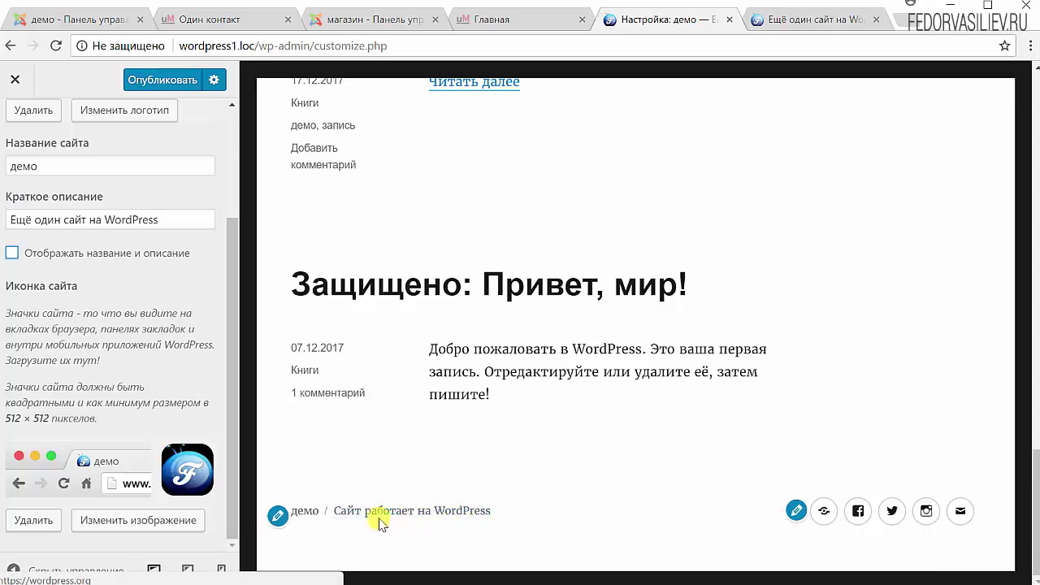
- Repeatedly select the footer credit text in the preview to inspect it
left_click_drag(502, 512, 338, 512)
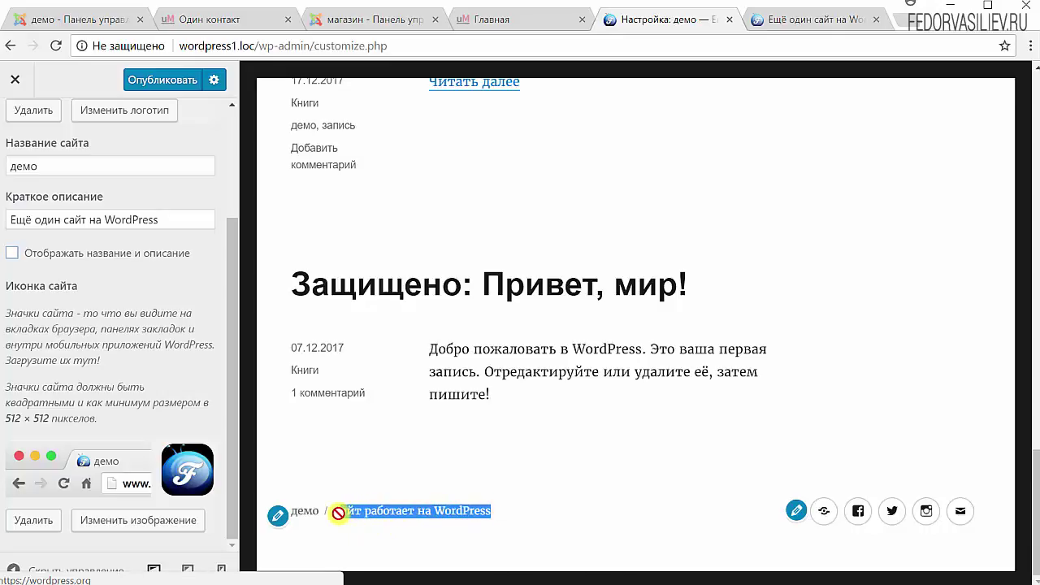
left_click(546, 504)
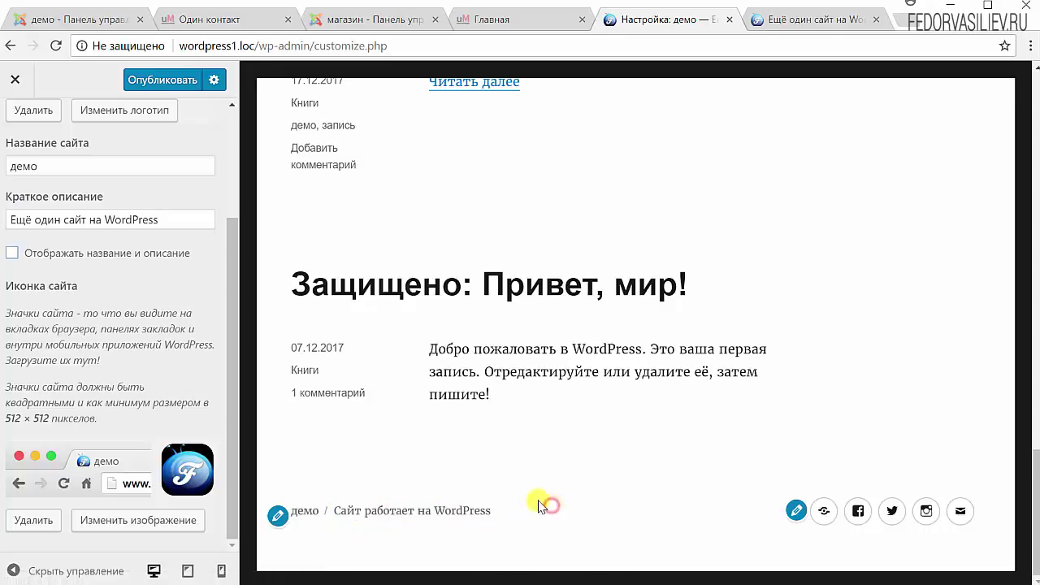
left_click_drag(504, 514, 378, 516)
left_click(543, 510)
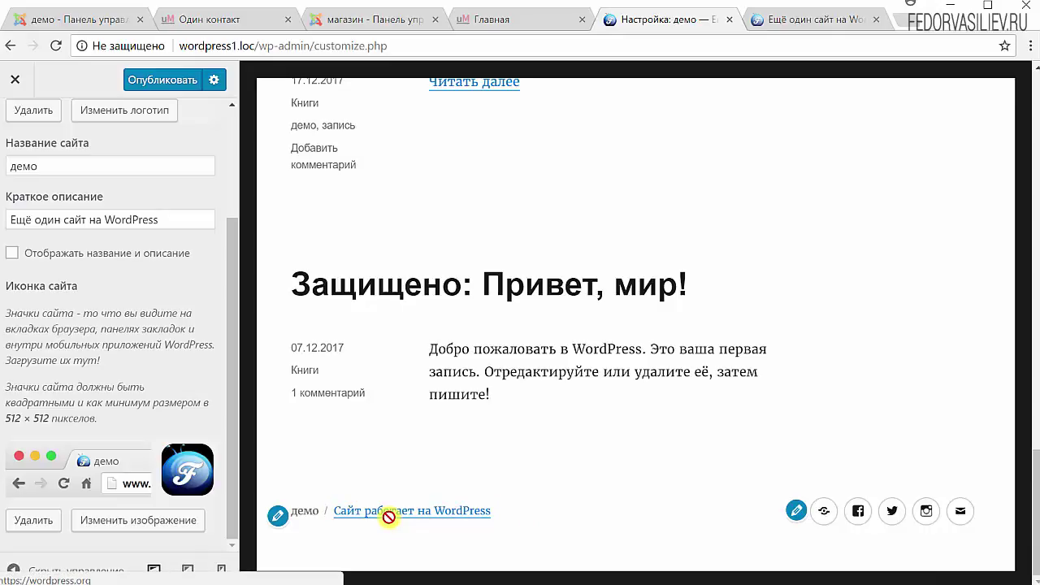
left_click_drag(389, 517, 343, 508)
left_click(717, 463)
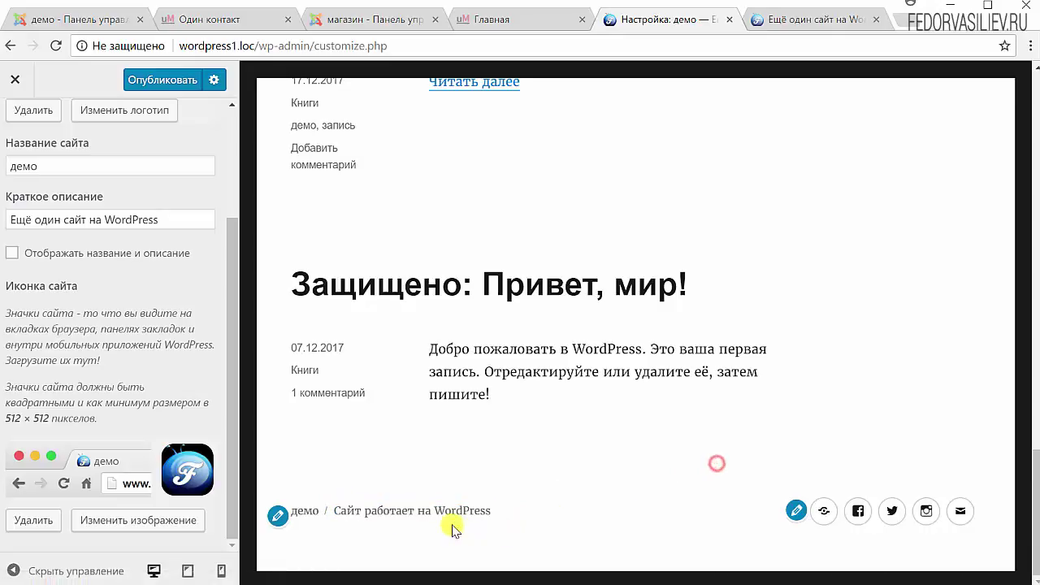
left_click_drag(515, 510, 336, 516)
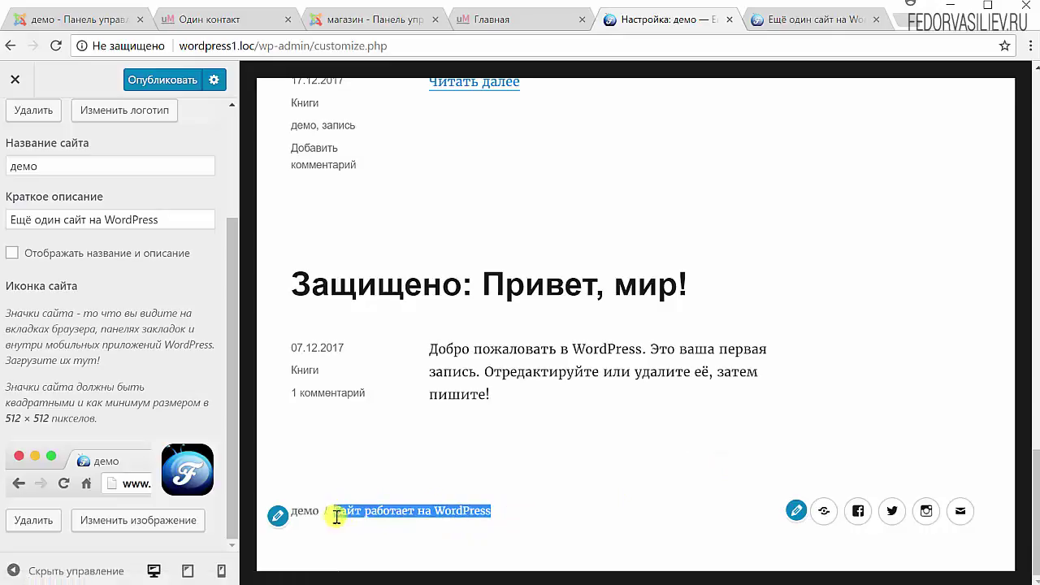
left_click(637, 487)
left_click_drag(511, 508, 334, 510)
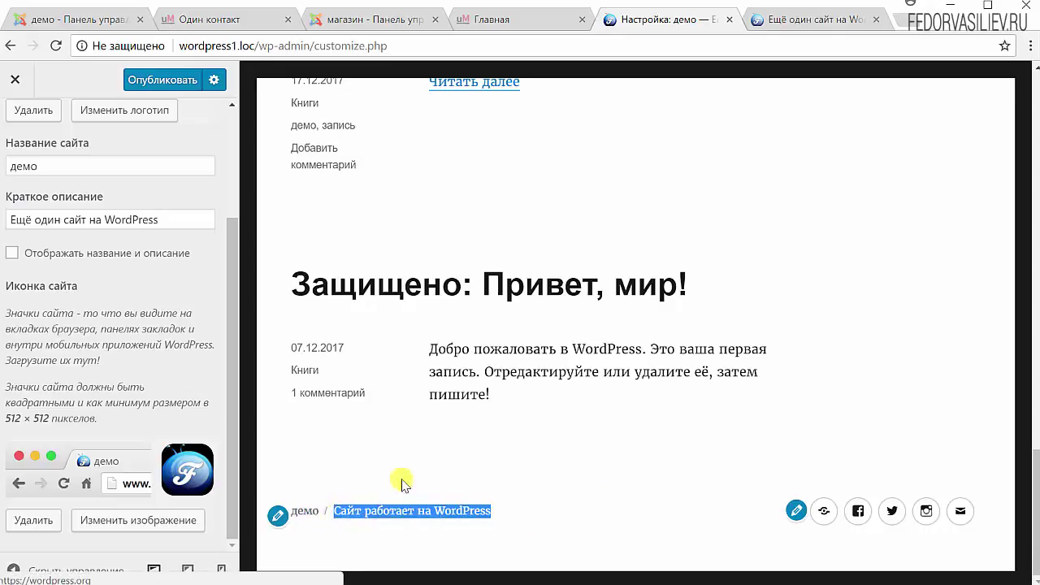
left_click(572, 491)
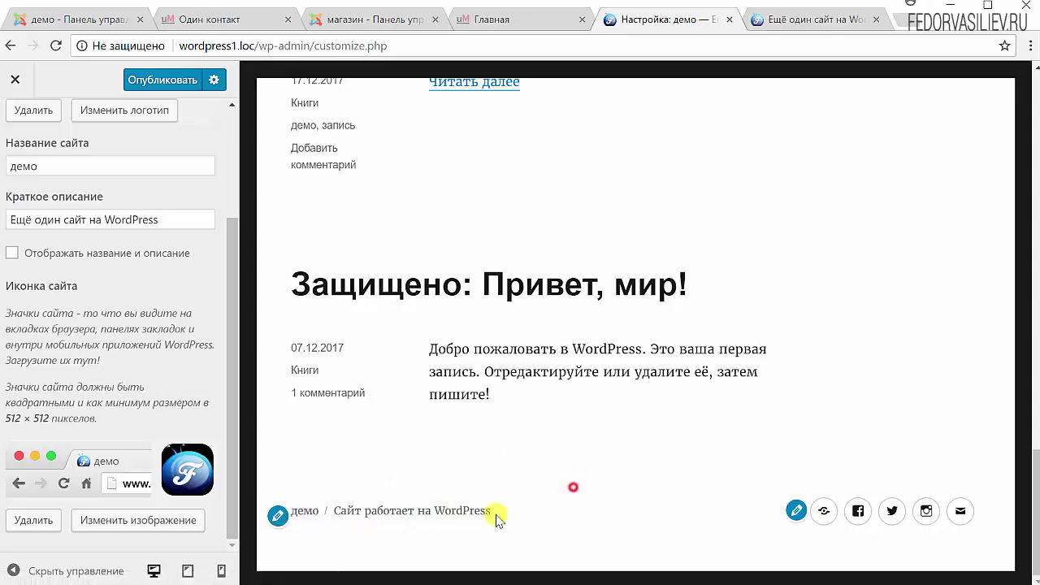
left_click_drag(494, 510, 320, 517)
left_click(656, 469)
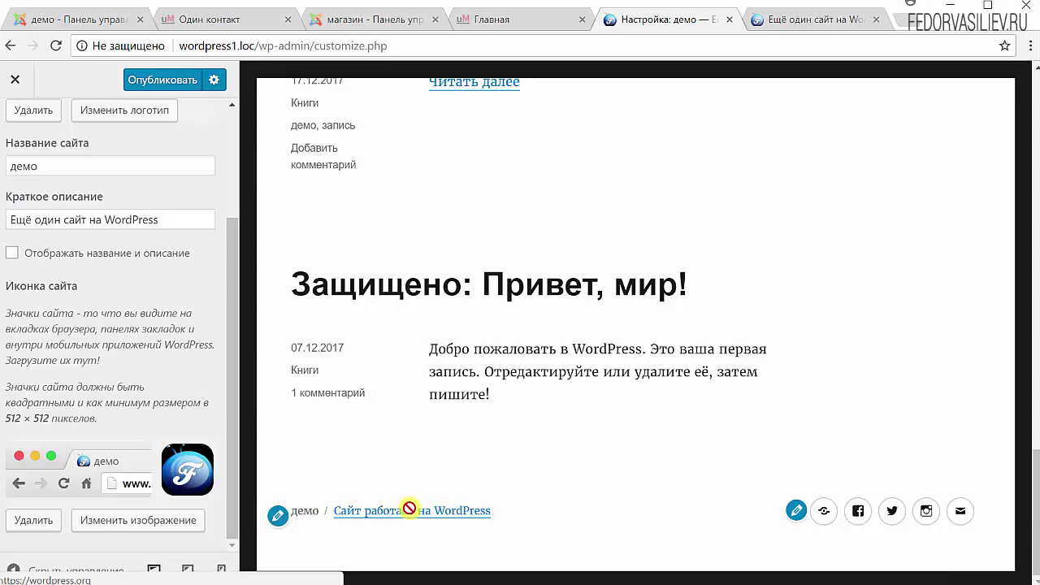
left_click_drag(506, 516, 332, 515)
left_click(325, 520)
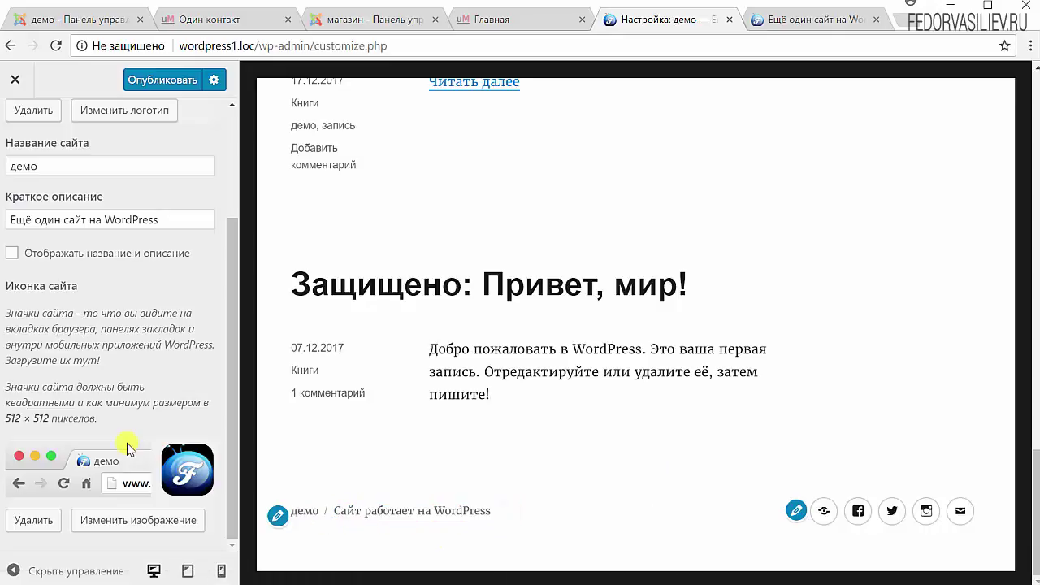
scroll(365, 429, "up", 4)
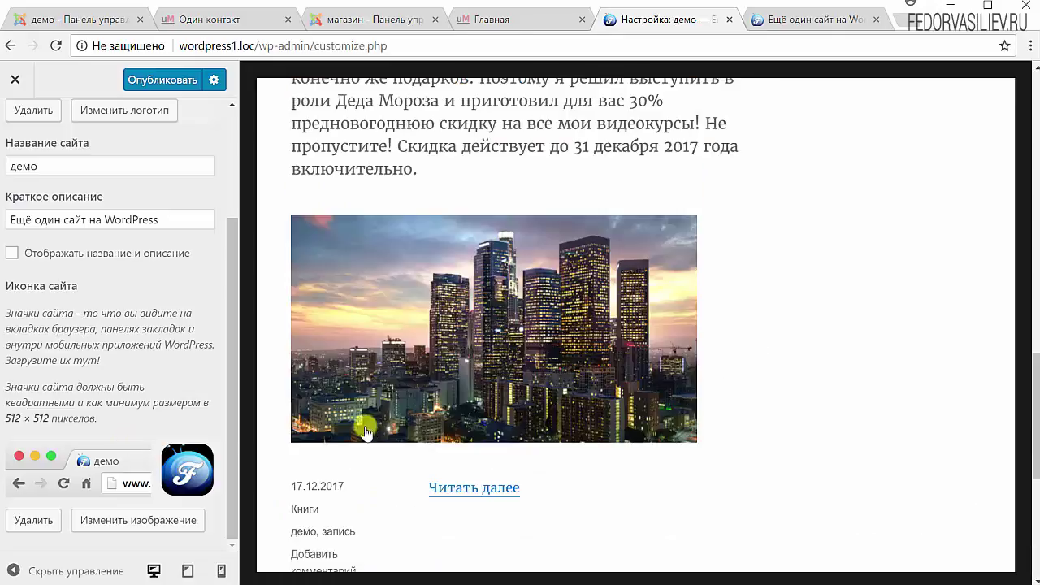
scroll(111, 399, "up", 2)
scroll(343, 360, "up", 3)
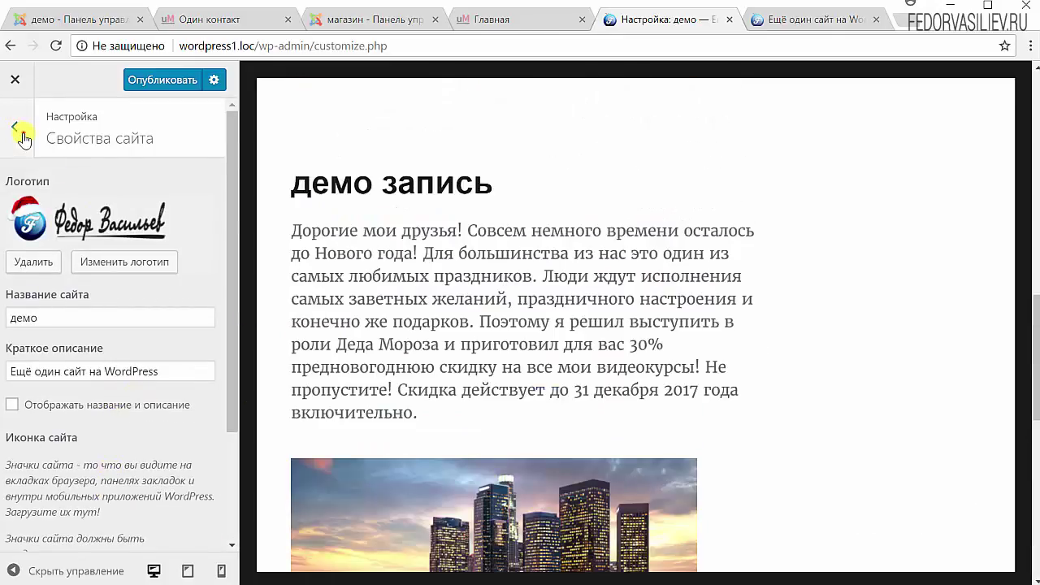
- In Цвета, set Цвет фона to the yellow swatch #eeee22
left_click(14, 127)
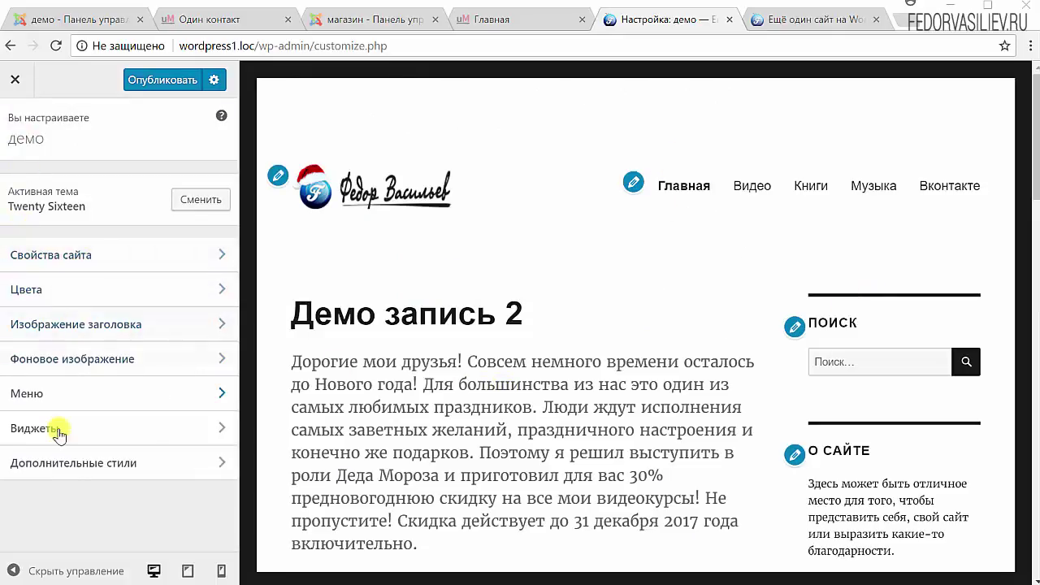
left_click(27, 294)
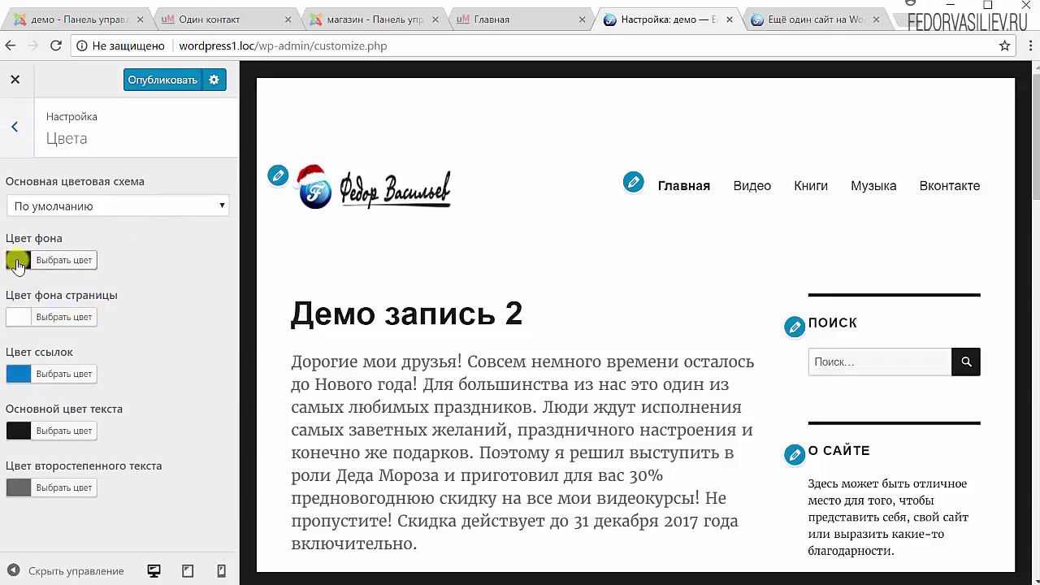
left_click(18, 261)
left_click(96, 466)
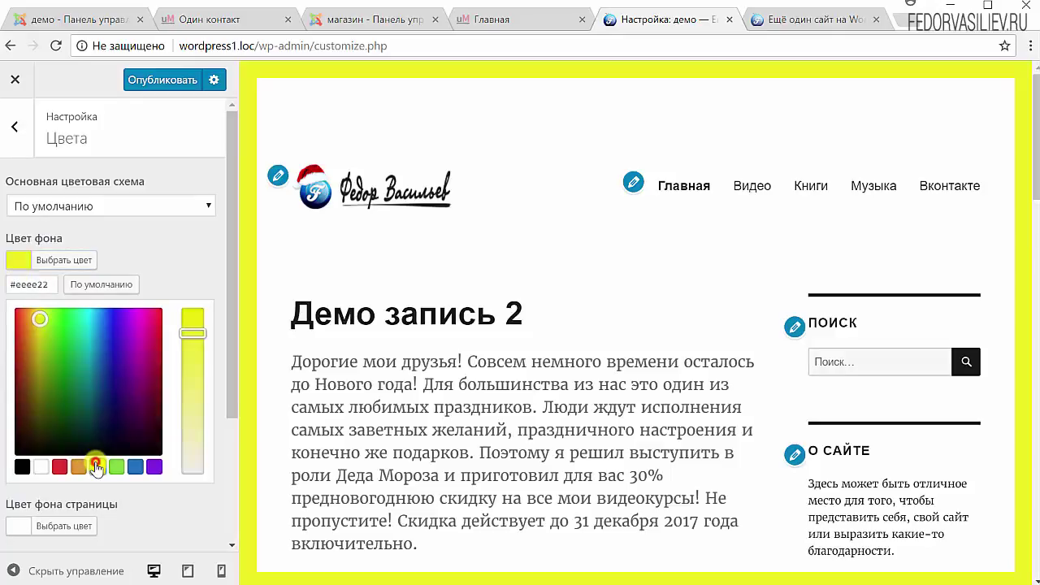
scroll(975, 162, "down", 15)
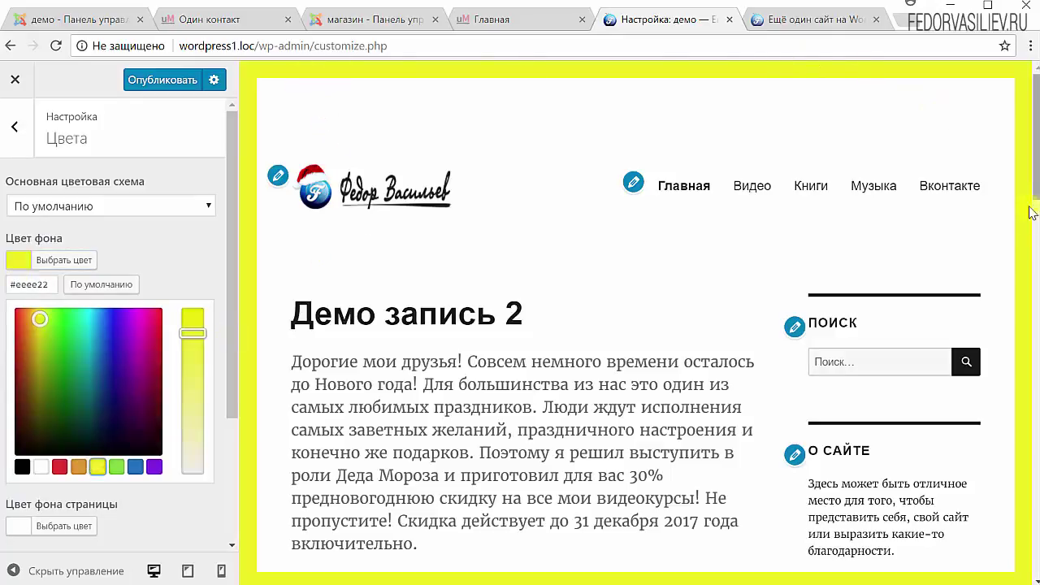
scroll(622, 417, "up", 8)
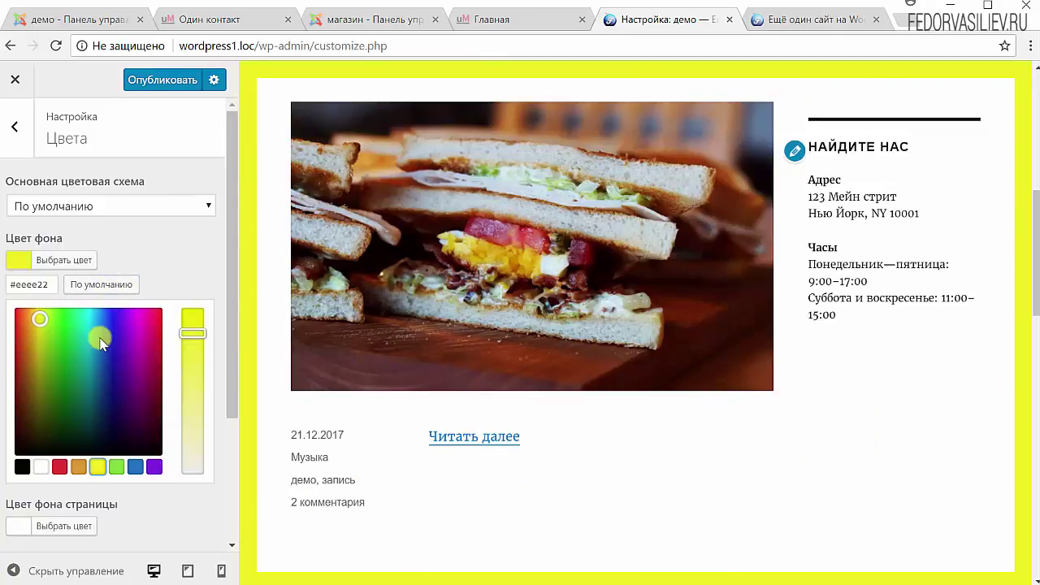
left_click(87, 286)
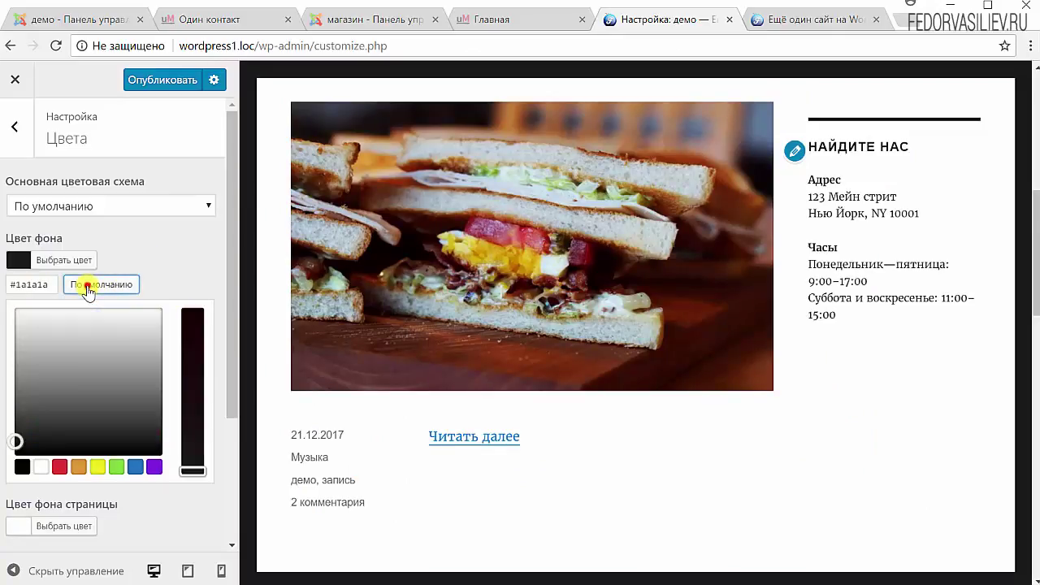
left_click(98, 468)
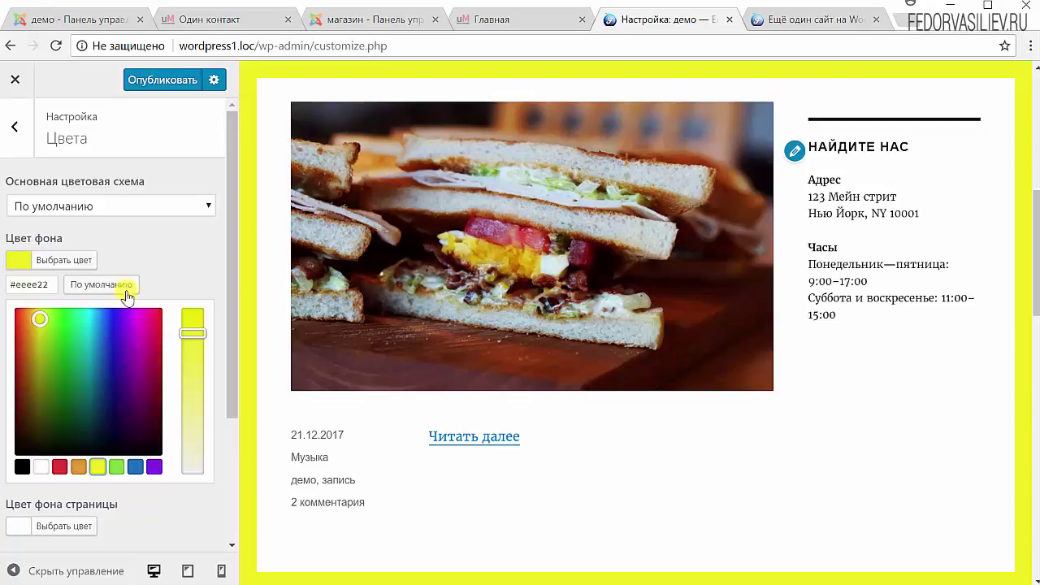
left_click(159, 249)
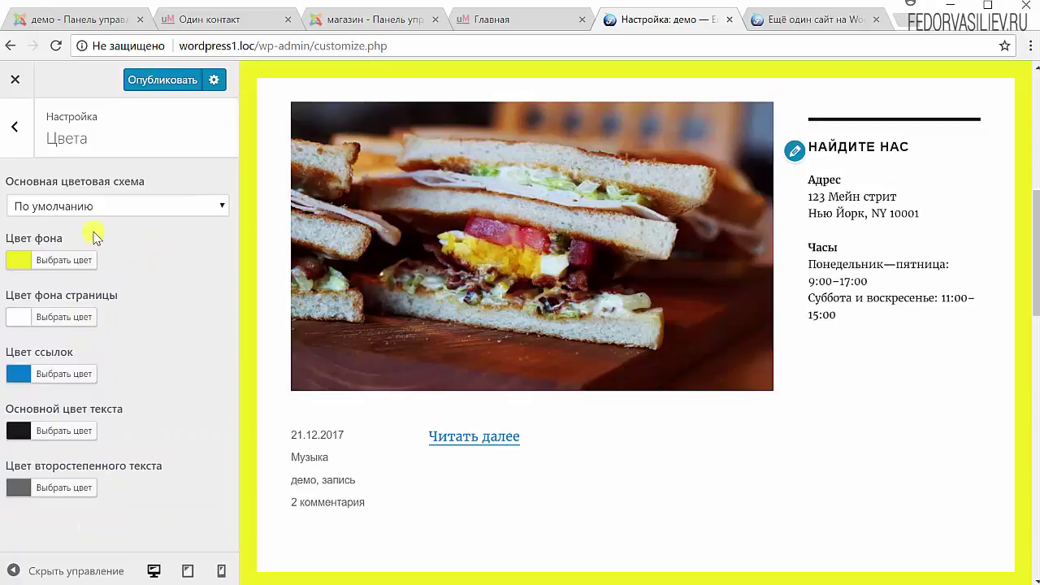
left_click(18, 130)
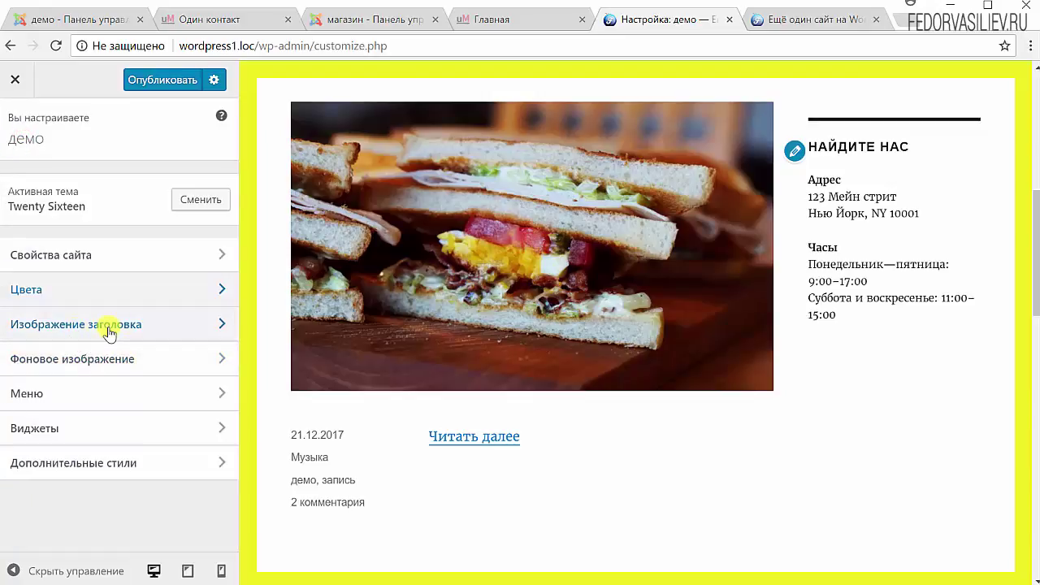
- Choose sandwich.jpg from the media library as the Фоновое изображение
left_click(110, 325)
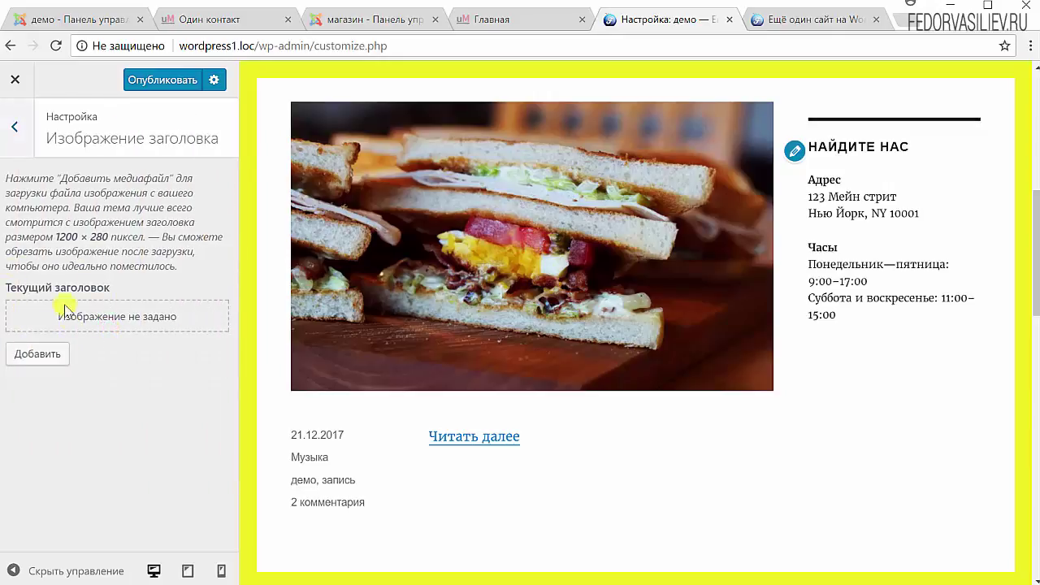
left_click(16, 128)
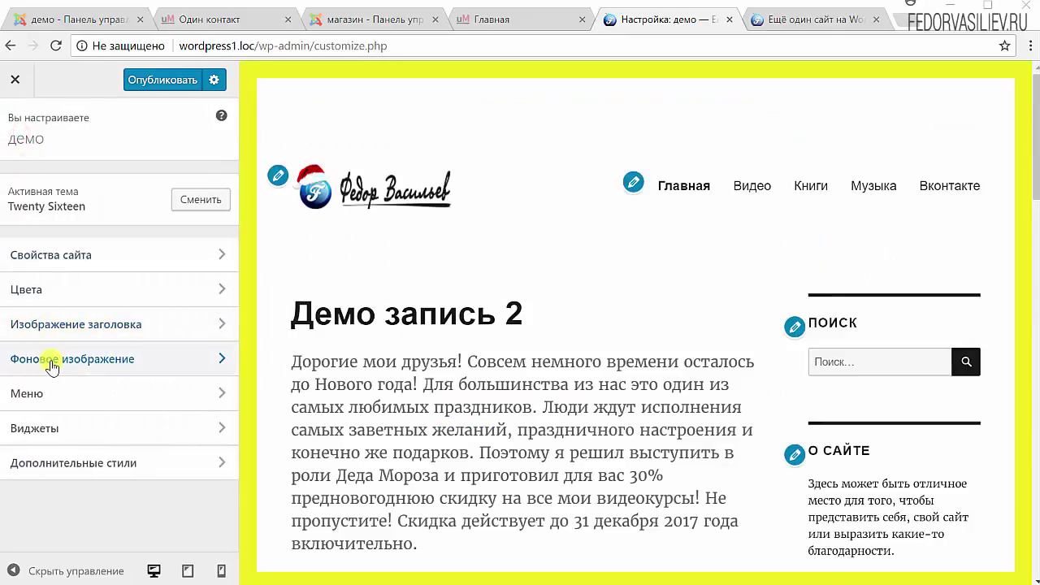
left_click(49, 361)
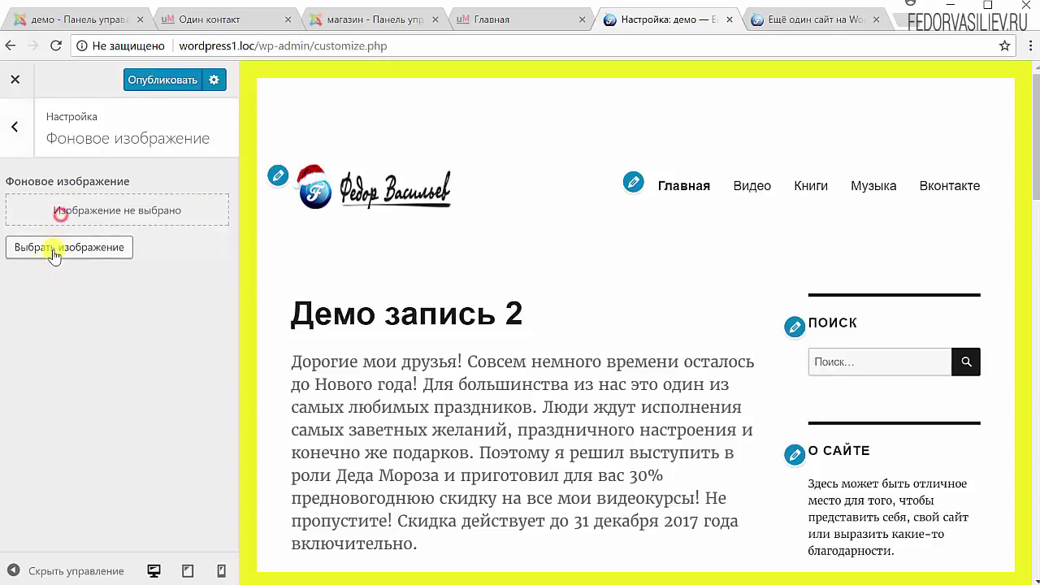
left_click(61, 246)
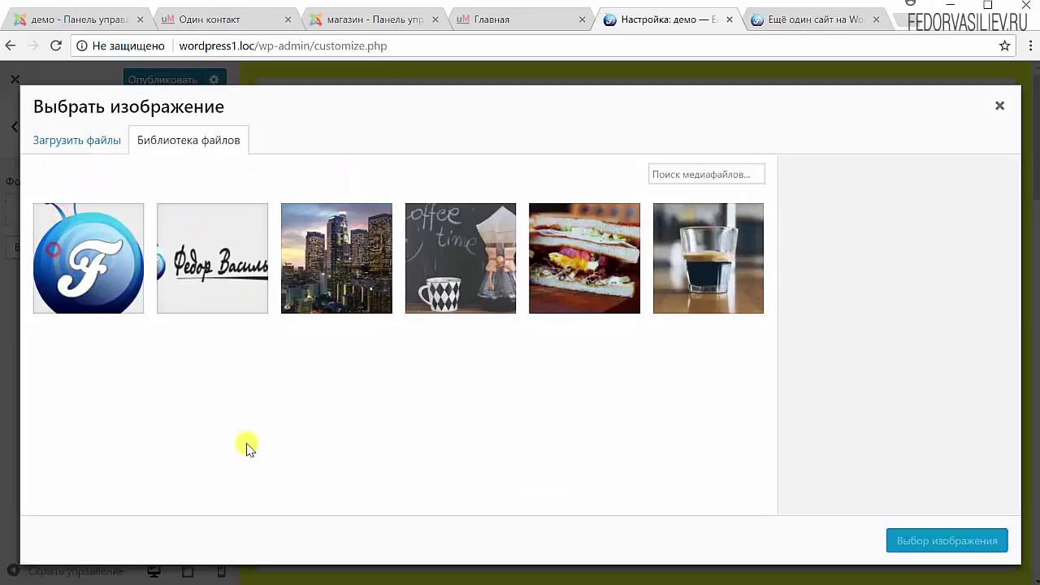
left_click(555, 266)
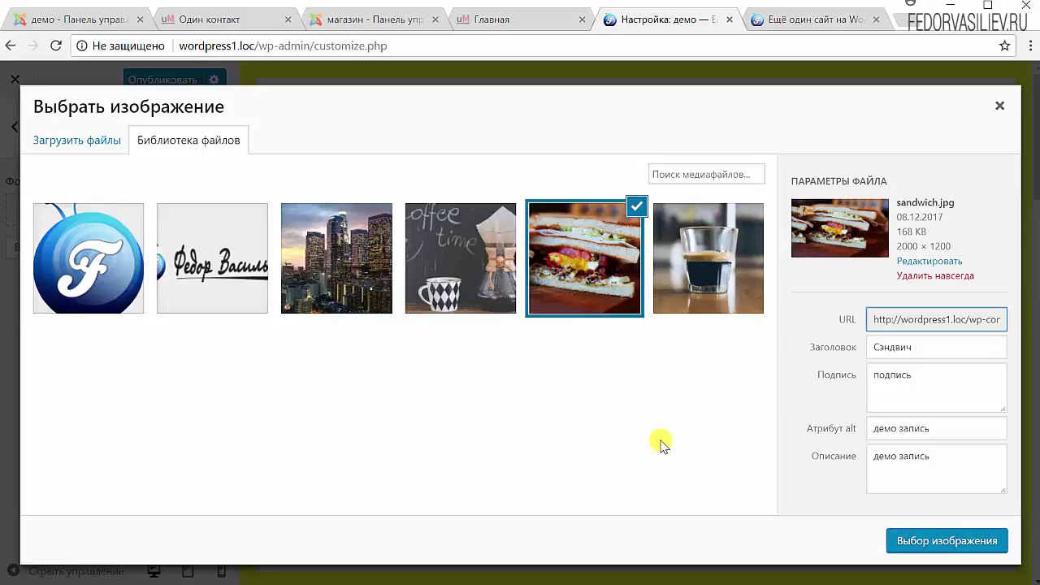
left_click(901, 541)
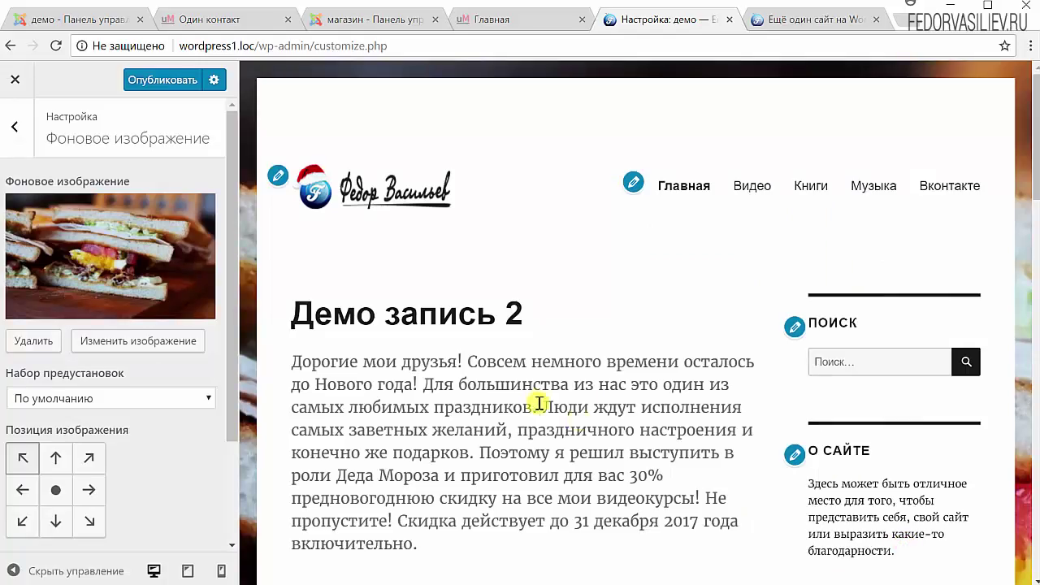
- Keep the sandwich image and the default background preset after checking the library and preset list
left_click_drag(1035, 154, 1035, 536)
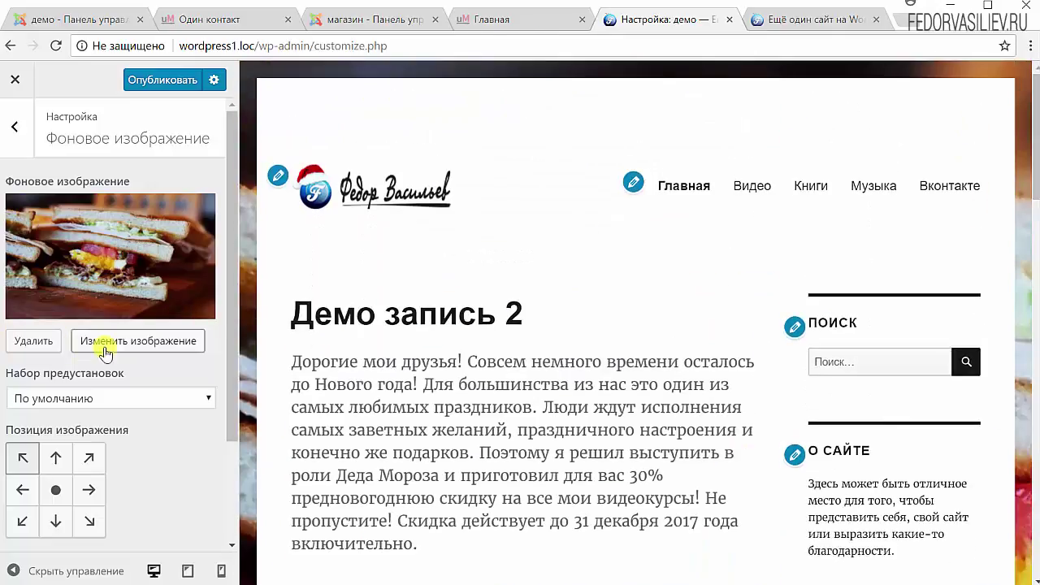
left_click(138, 342)
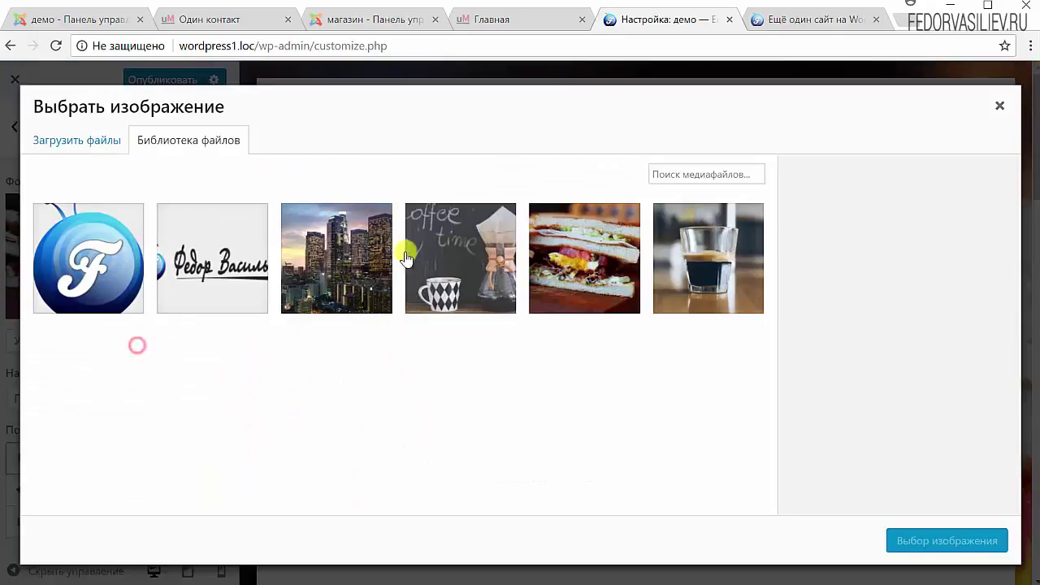
left_click(999, 105)
left_click(148, 398)
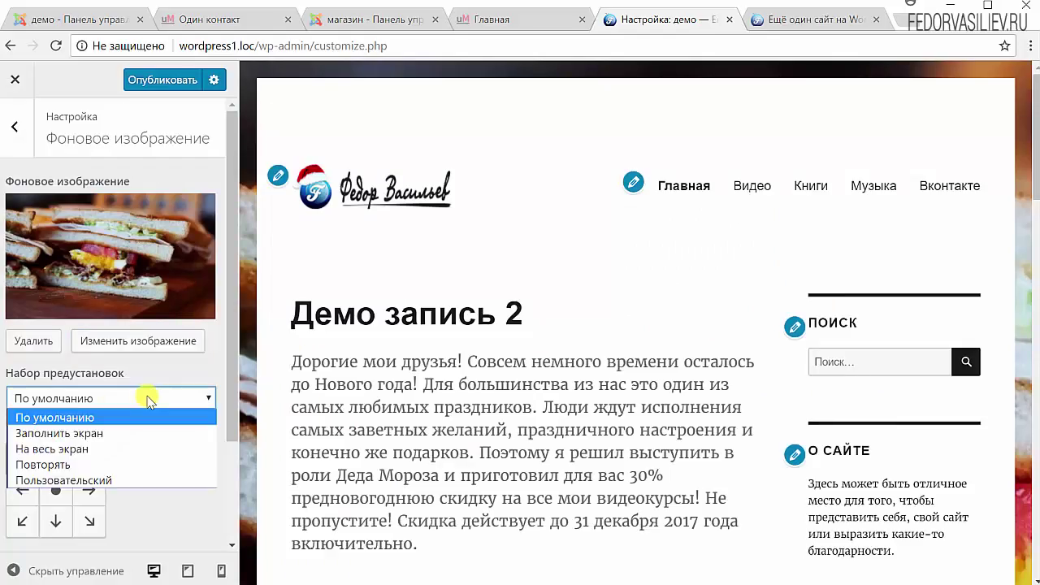
left_click(147, 373)
left_click(126, 395)
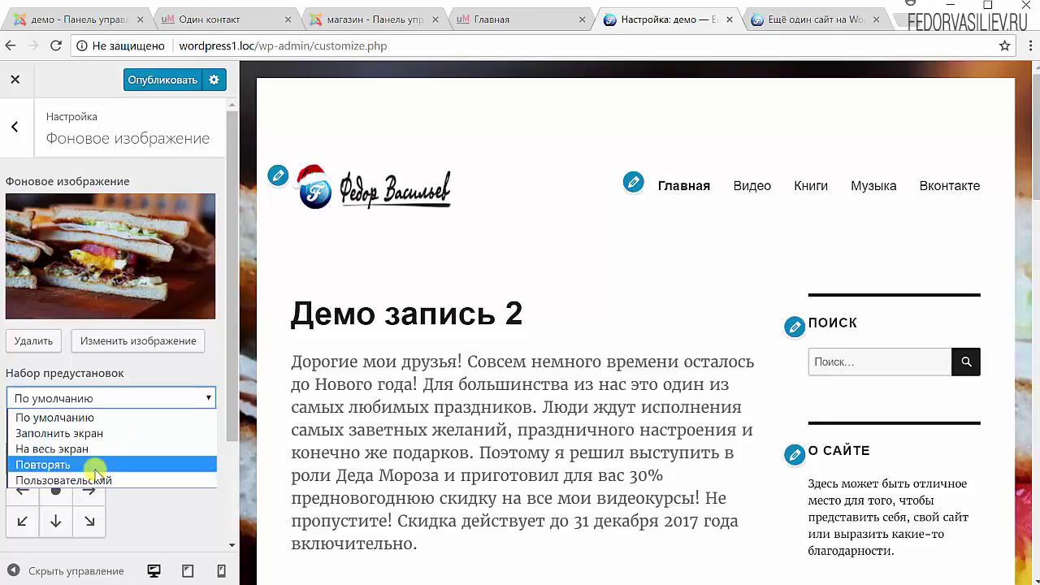
left_click(144, 368)
scroll(142, 459, "down", 1)
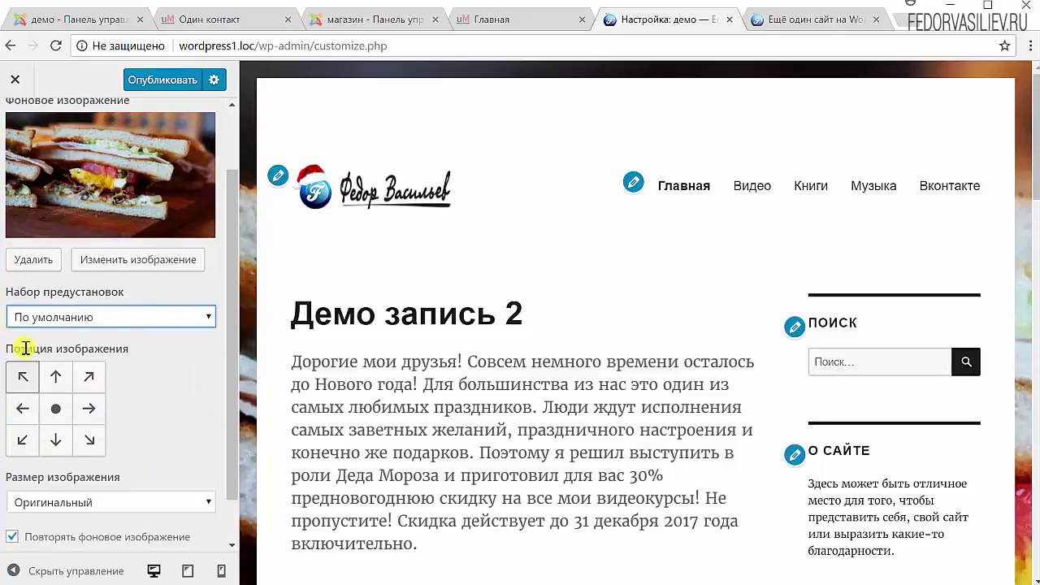
- Centre the background image at Оригинальный size and untick scrolling with the page
left_click(60, 409)
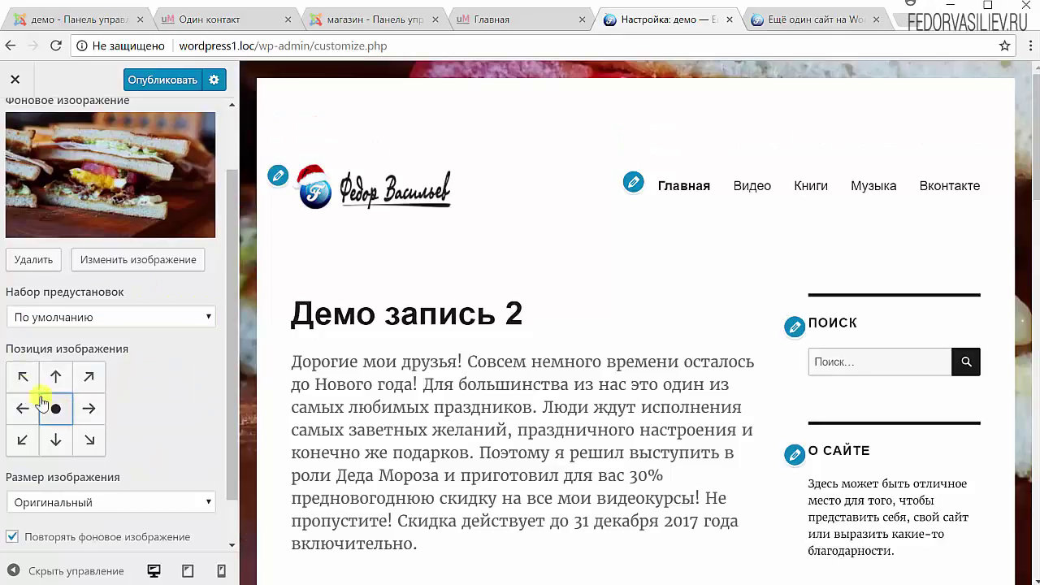
left_click(22, 376)
left_click(62, 410)
scroll(152, 428, "down", 1)
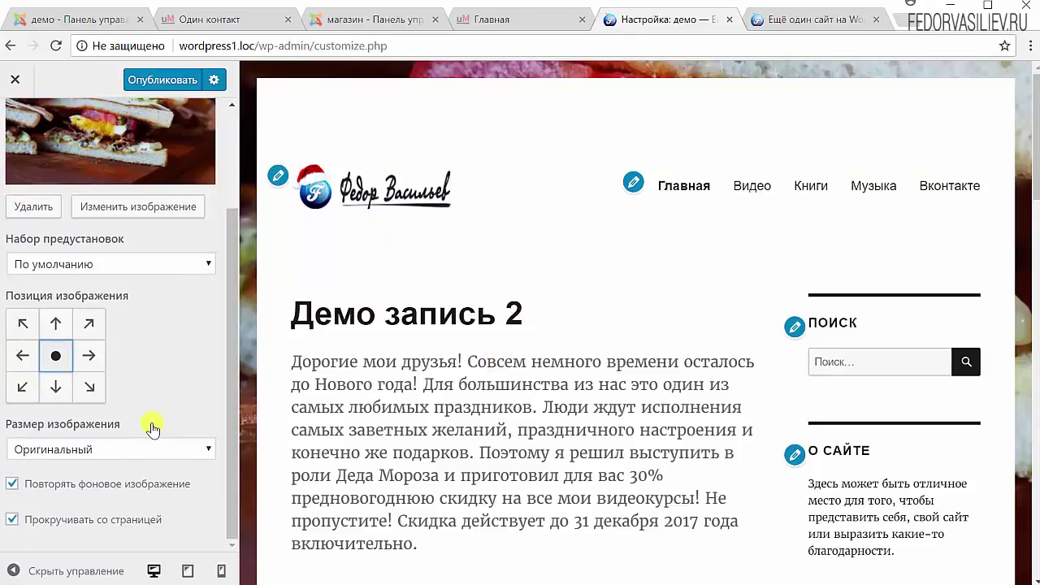
left_click(52, 449)
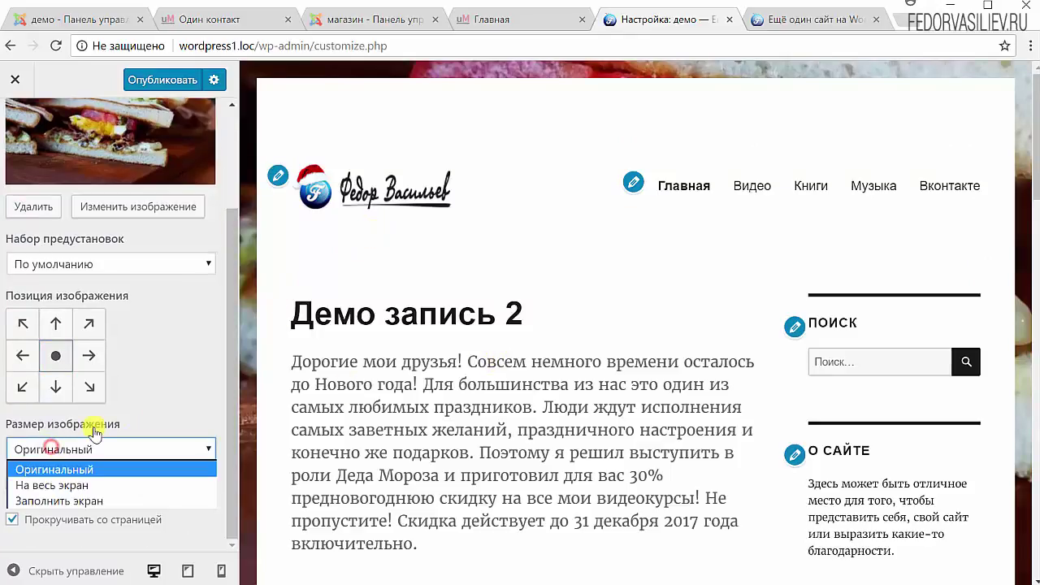
left_click(168, 387)
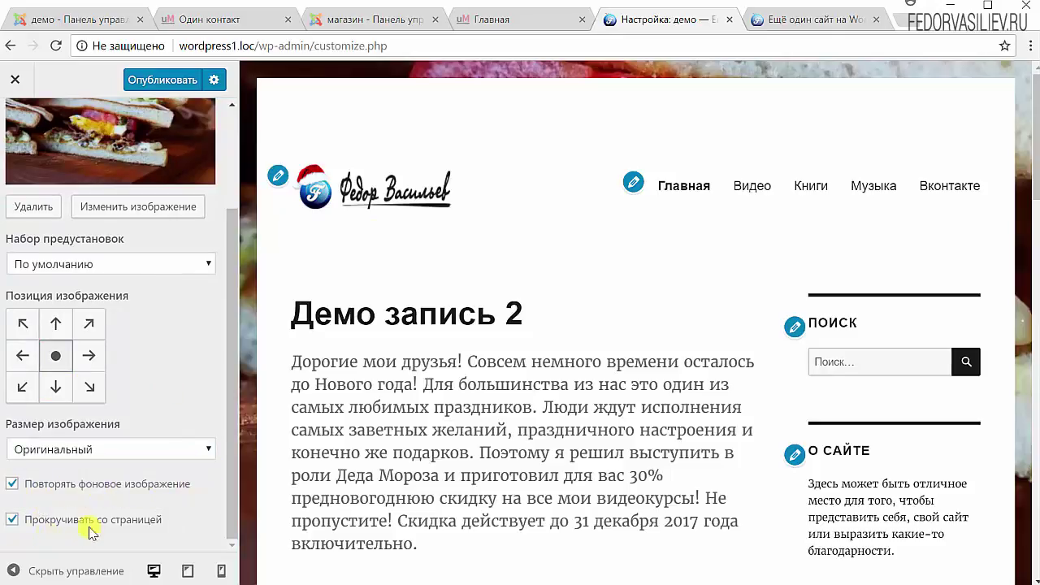
left_click(12, 519)
left_click_drag(1035, 180, 924, 155)
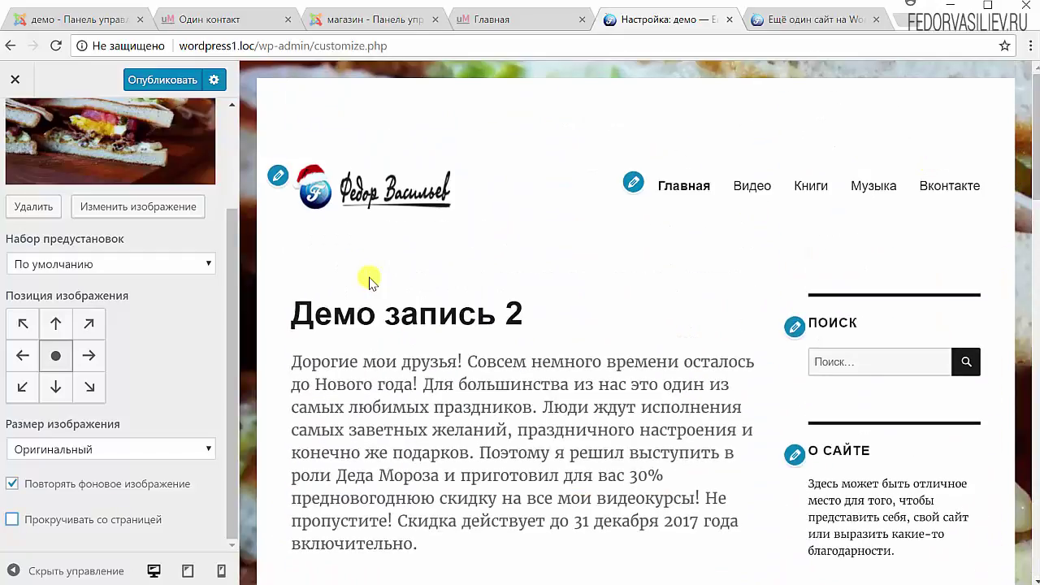
left_click_drag(1034, 161, 1034, 252)
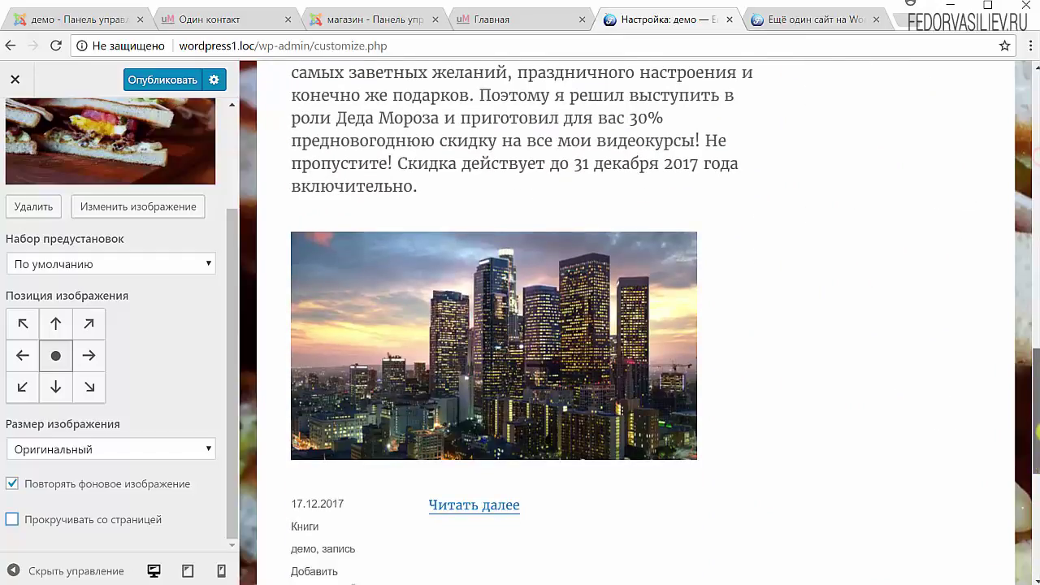
left_click_drag(1036, 430, 977, 124)
left_click(221, 570)
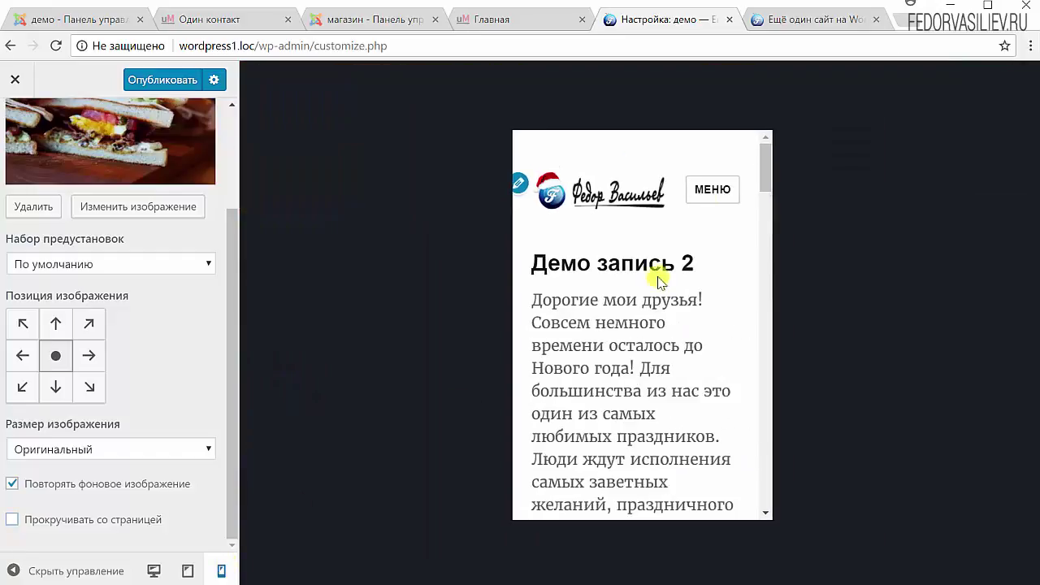
left_click_drag(765, 170, 761, 520)
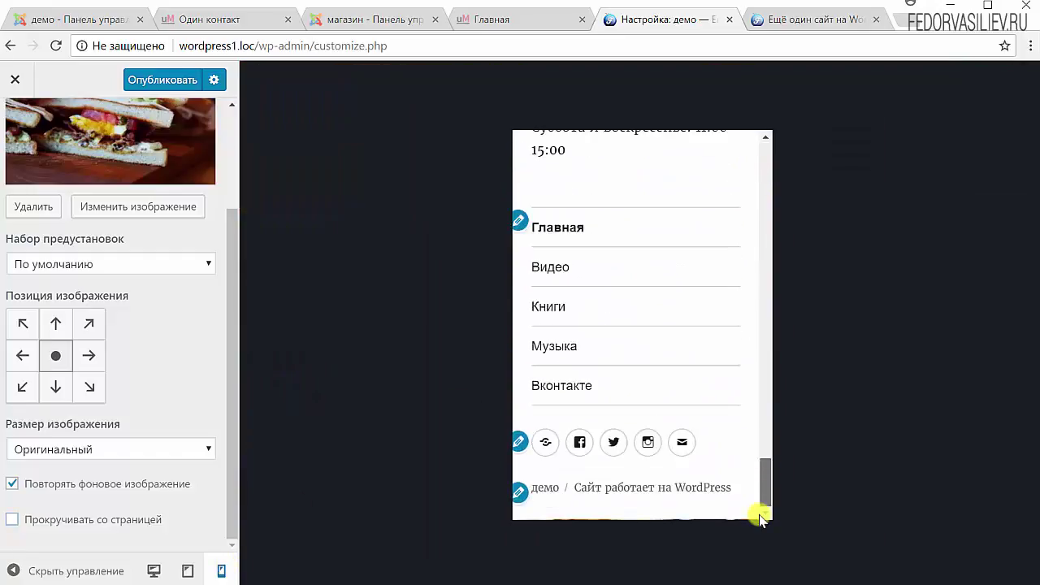
left_click_drag(757, 465, 733, 149)
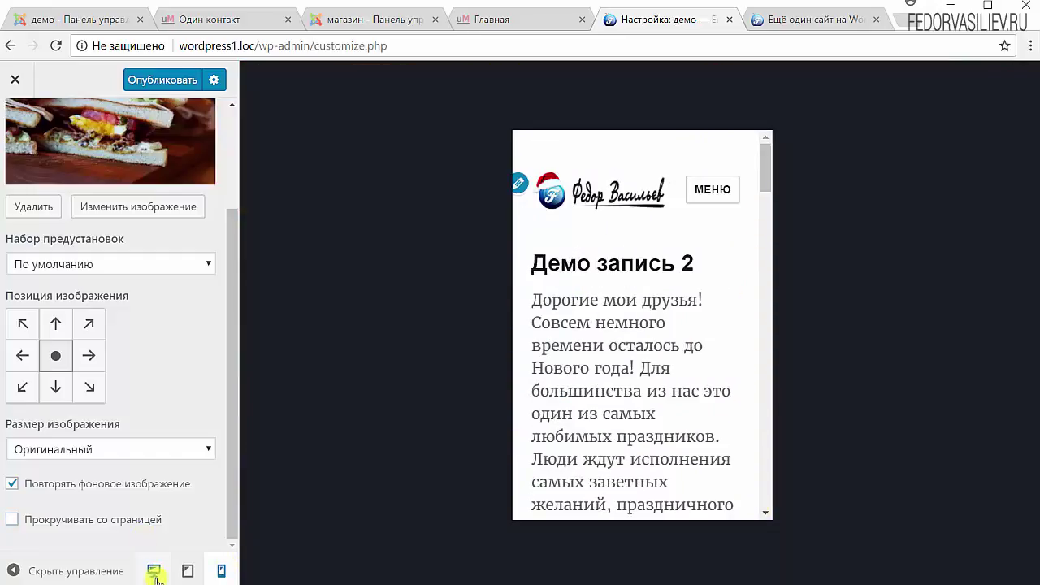
left_click(188, 570)
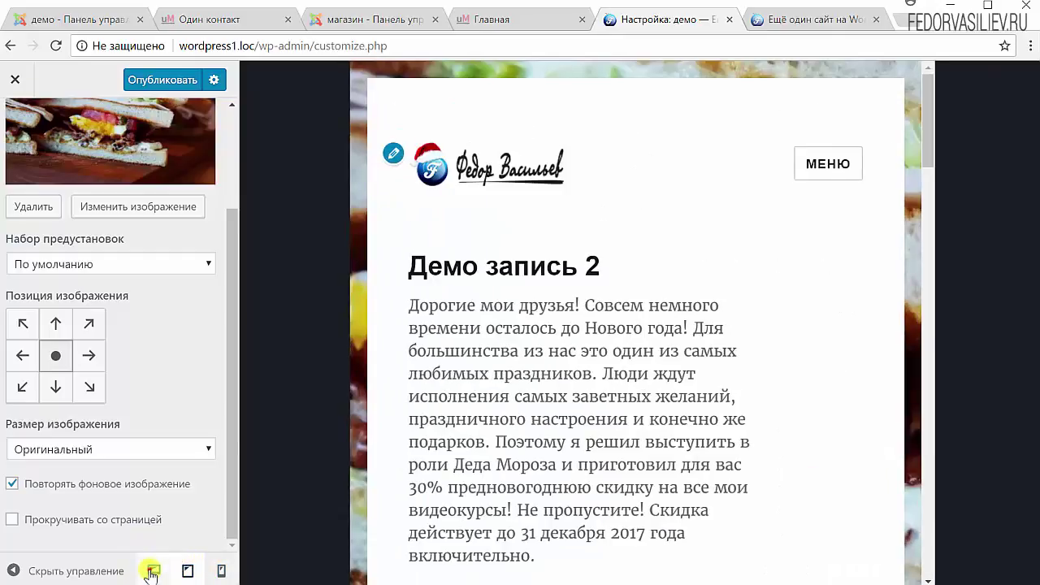
left_click(153, 571)
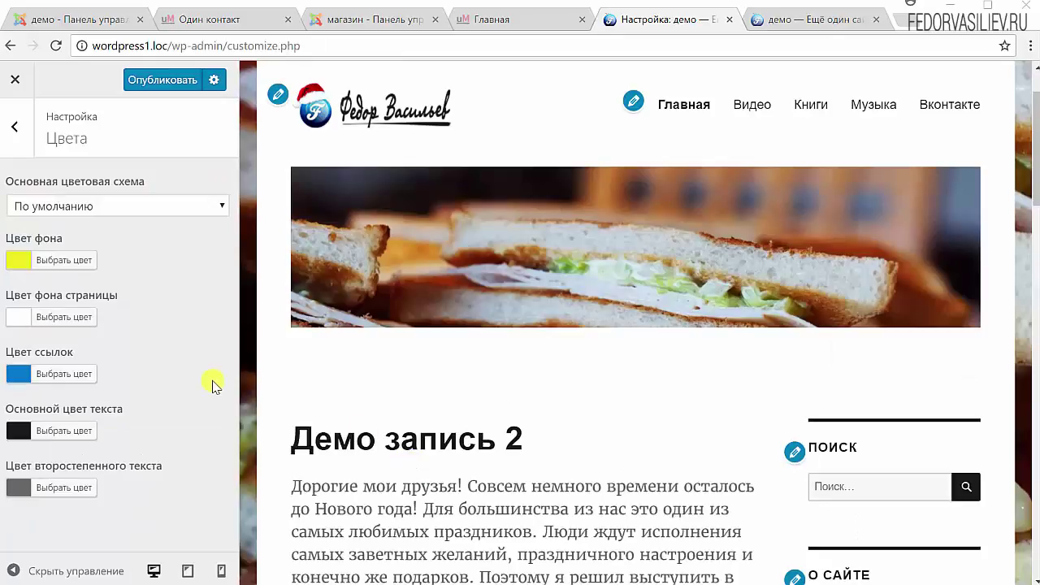
- Set the page background colour to green #81d742 with the colour picker
left_click(18, 317)
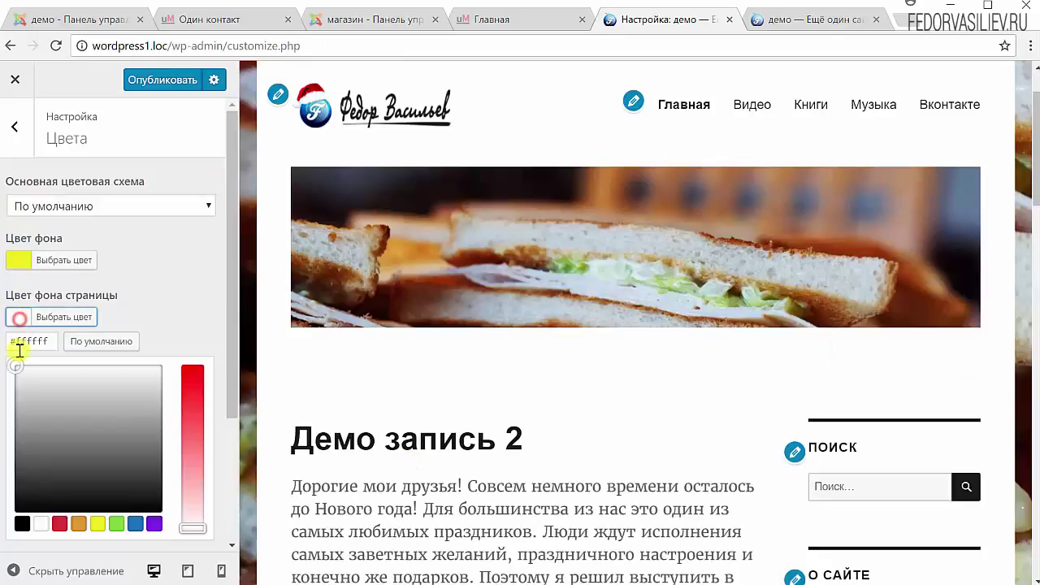
left_click_drag(66, 388, 73, 408)
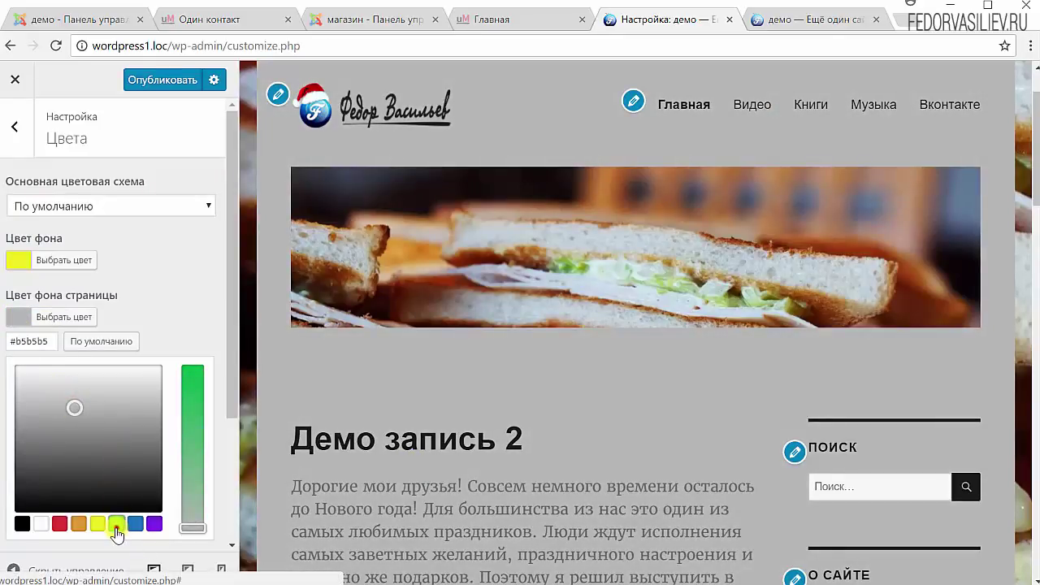
left_click(116, 524)
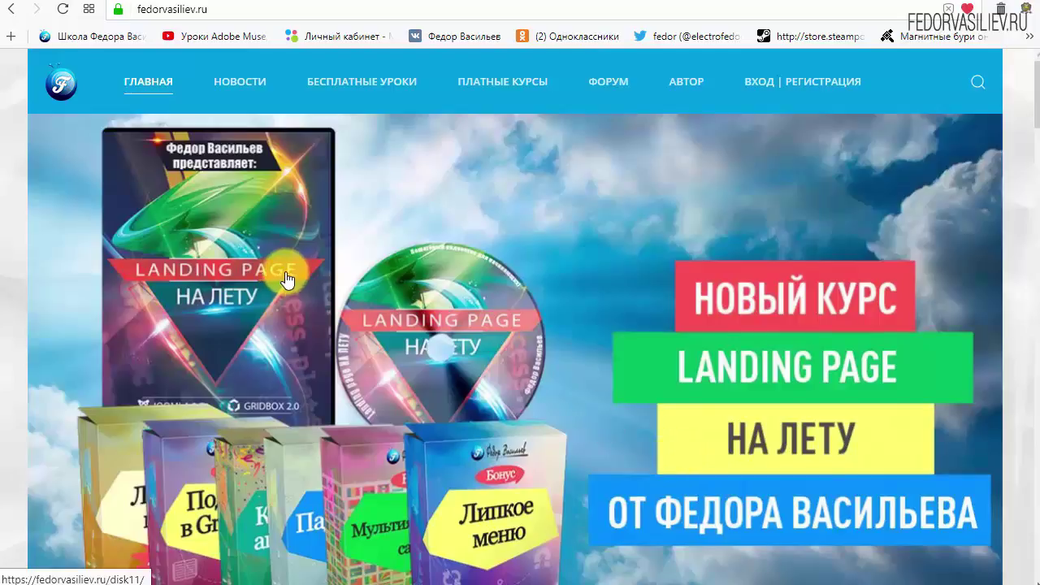
mouse_move(204, 67)
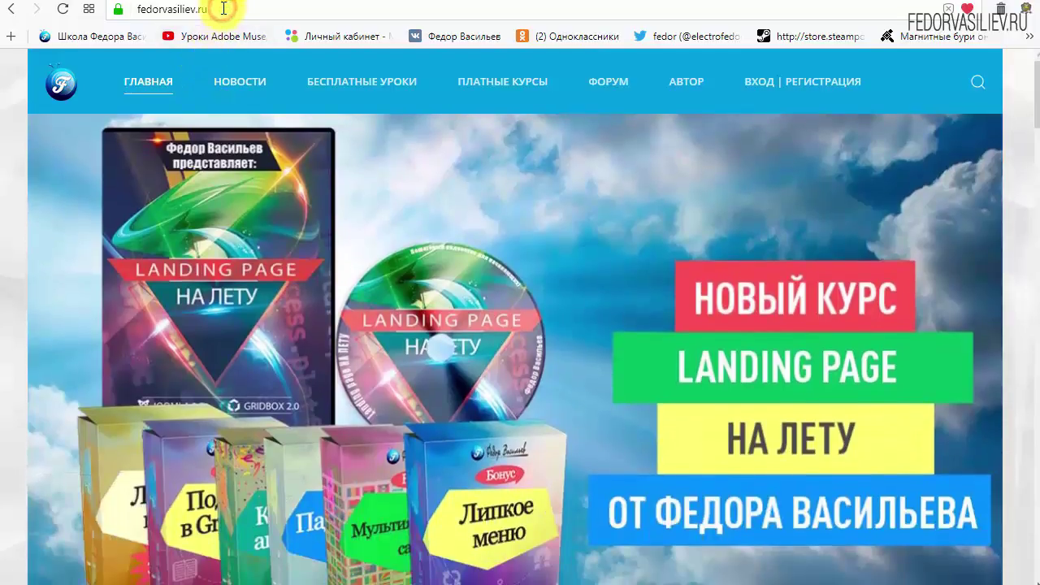
left_click_drag(208, 10, 84, 12)
left_click(213, 10)
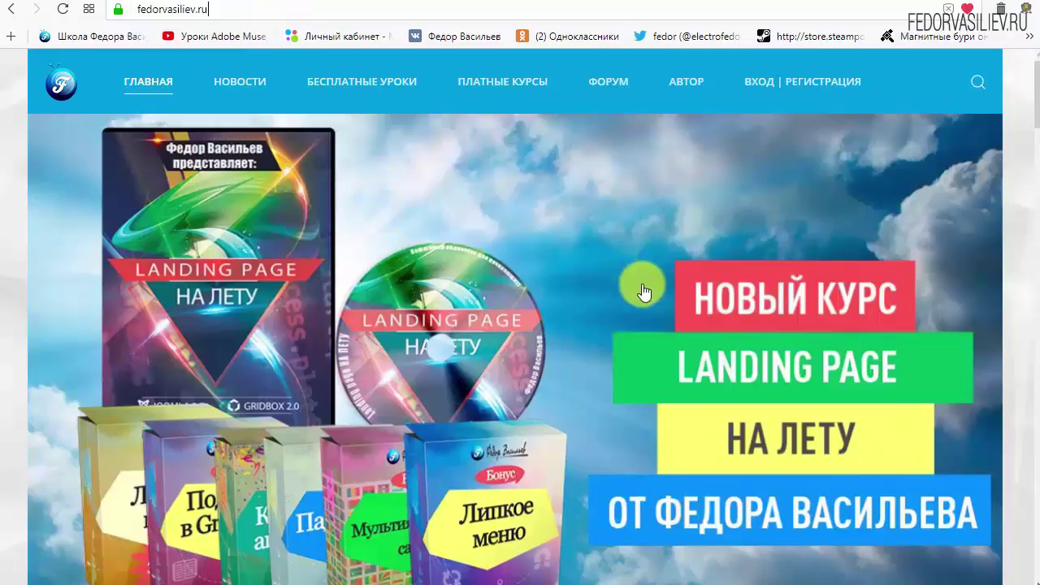
- Open the Вход | Регистрация page and bring up the new account registration form
left_click(769, 82)
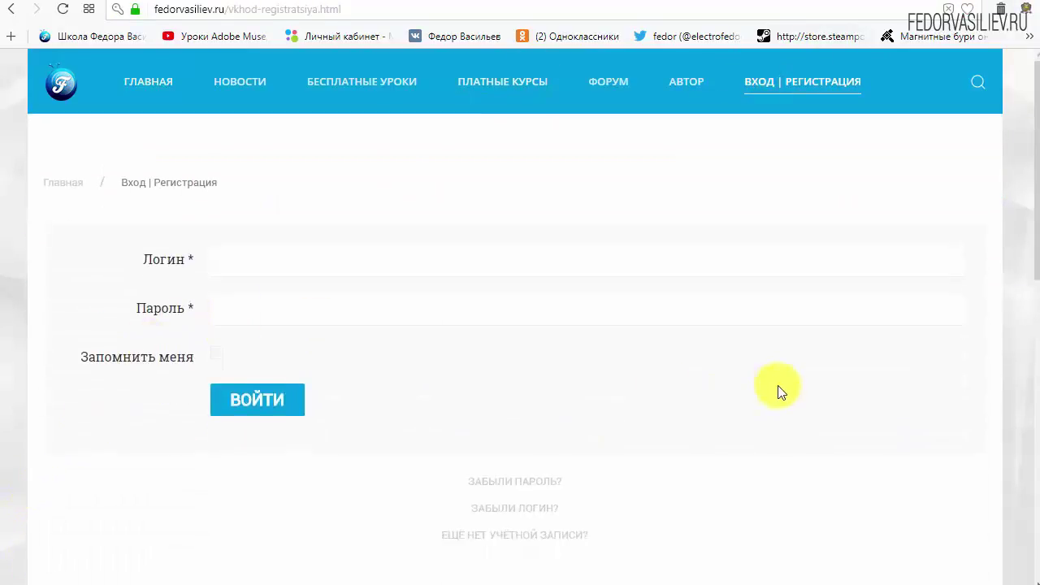
scroll(777, 387, "down", 1)
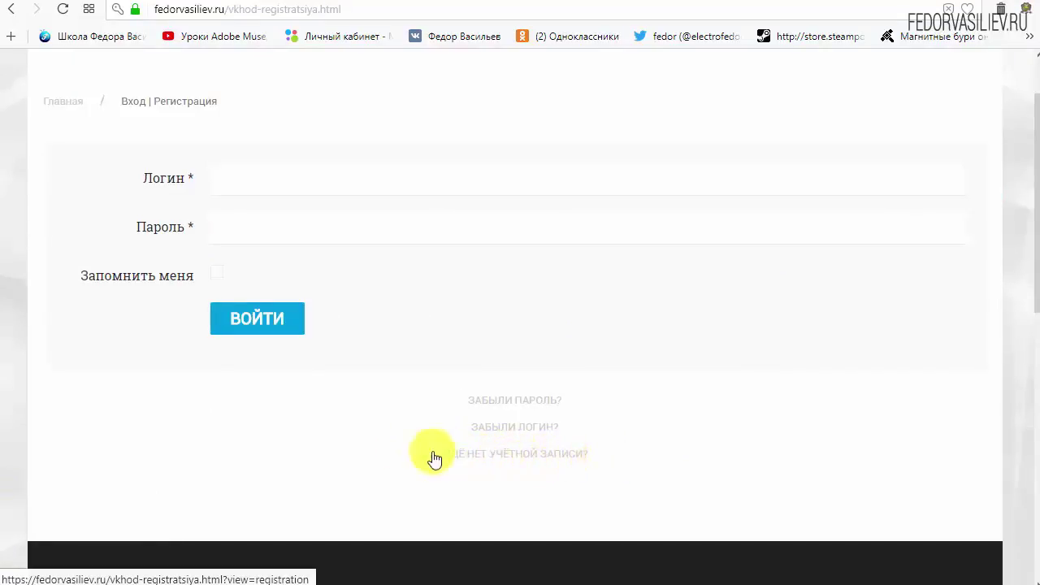
left_click(487, 453)
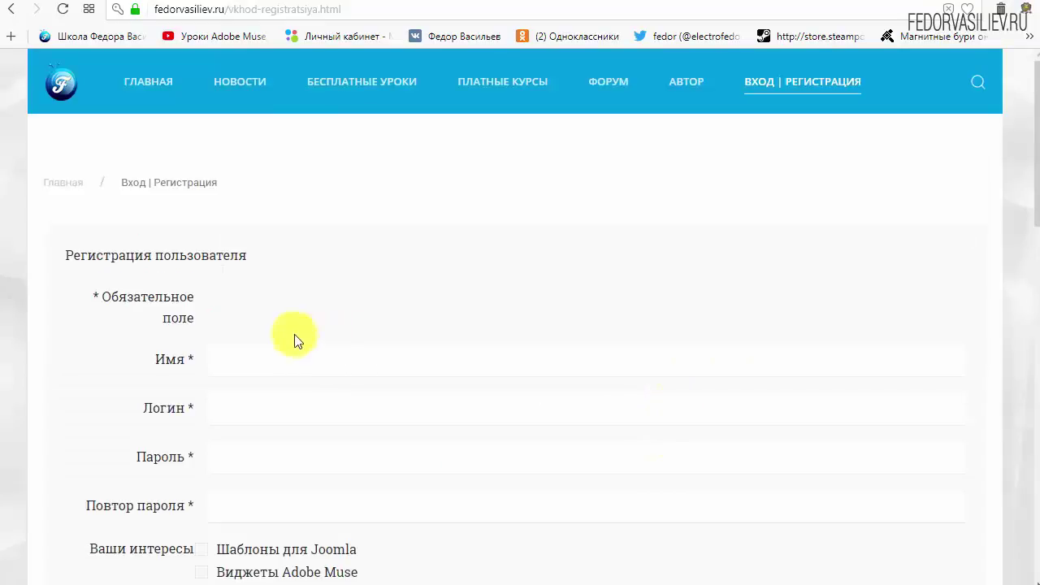
- Enter 'wp' as the name and login, and type the account password
scroll(520, 216, "down", 1)
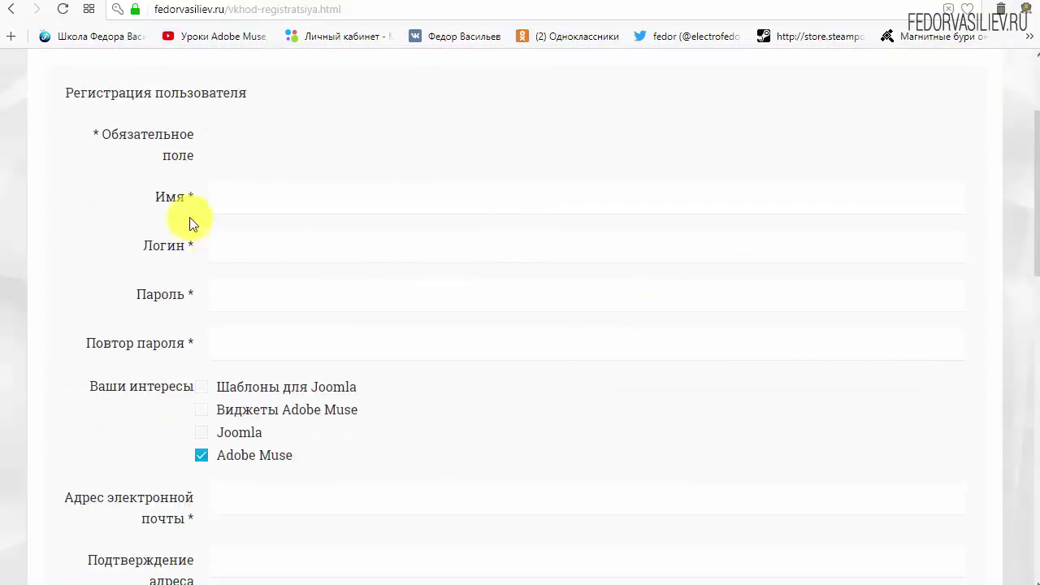
left_click(277, 200)
type("w")
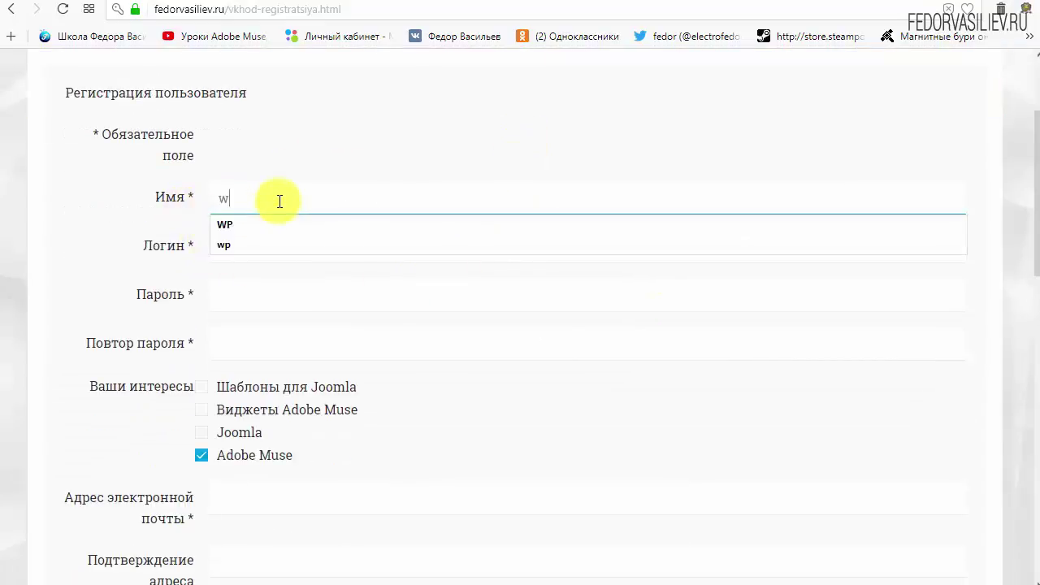
type("p")
left_click(299, 250)
type("wp")
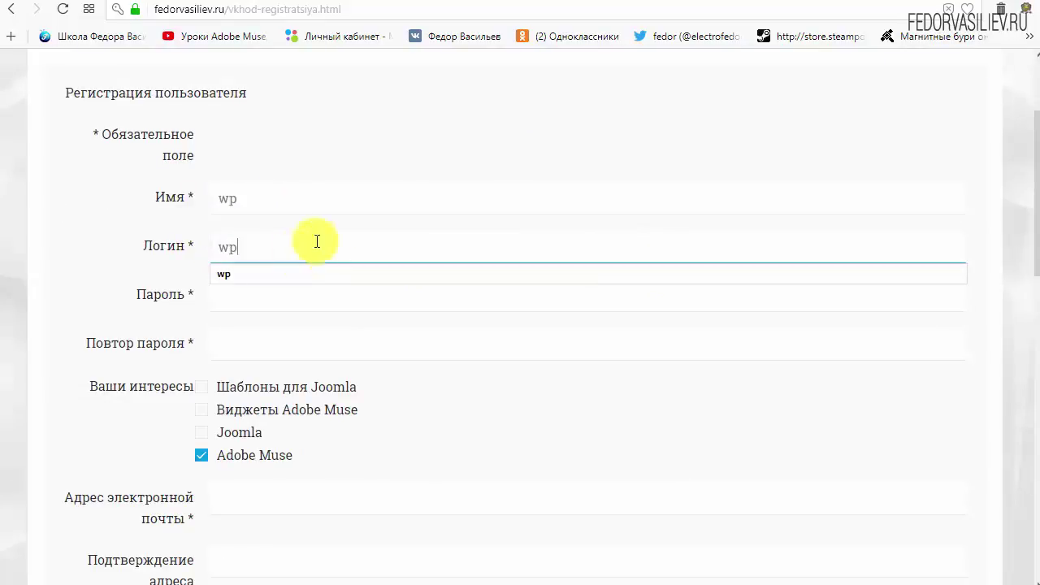
left_click(388, 133)
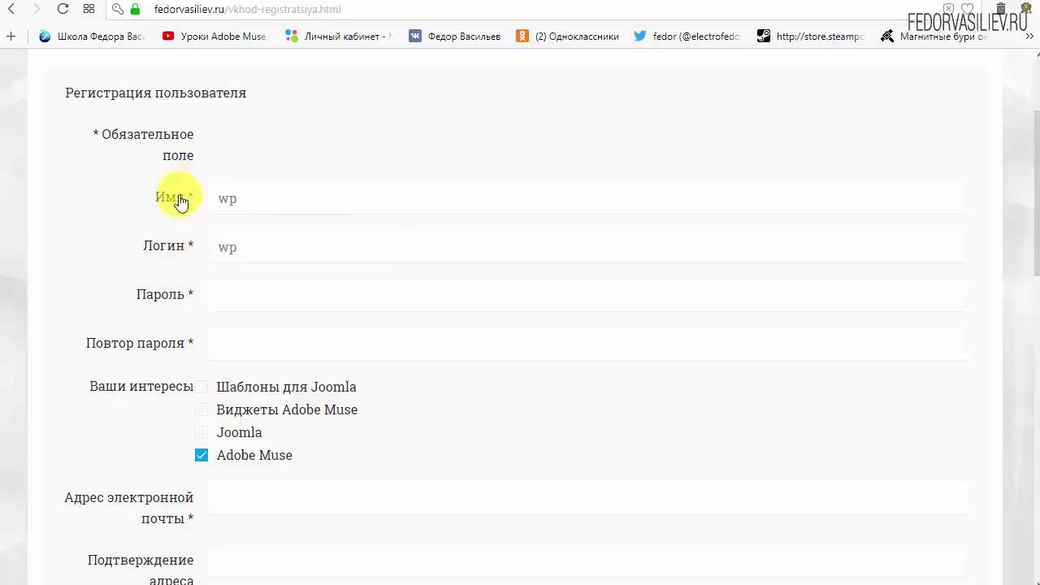
left_click(240, 300)
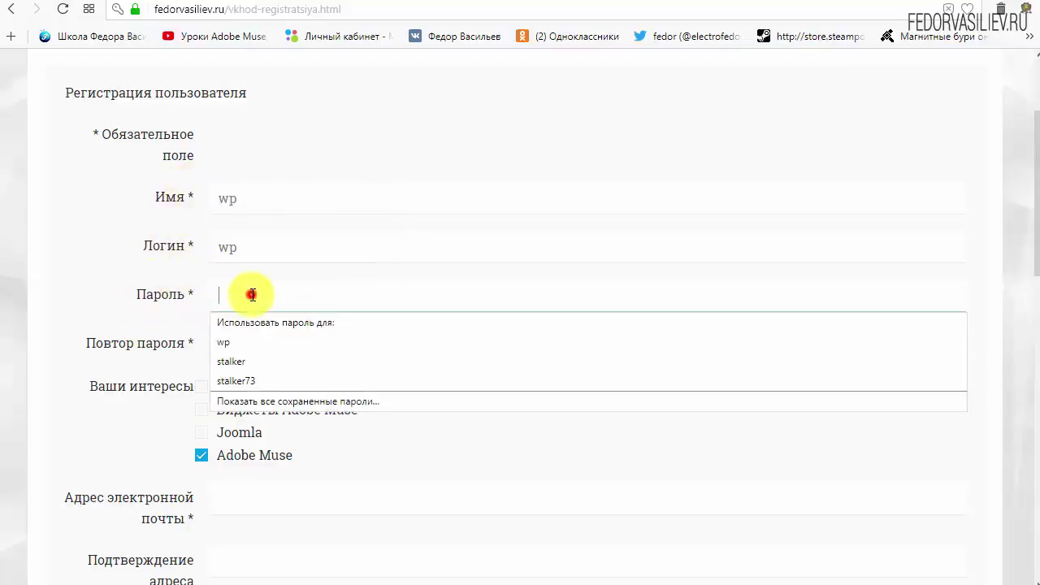
type("123456")
- Fill the password confirmation with the saved password, tick WordPress and untick Adobe Muse
left_click(260, 343)
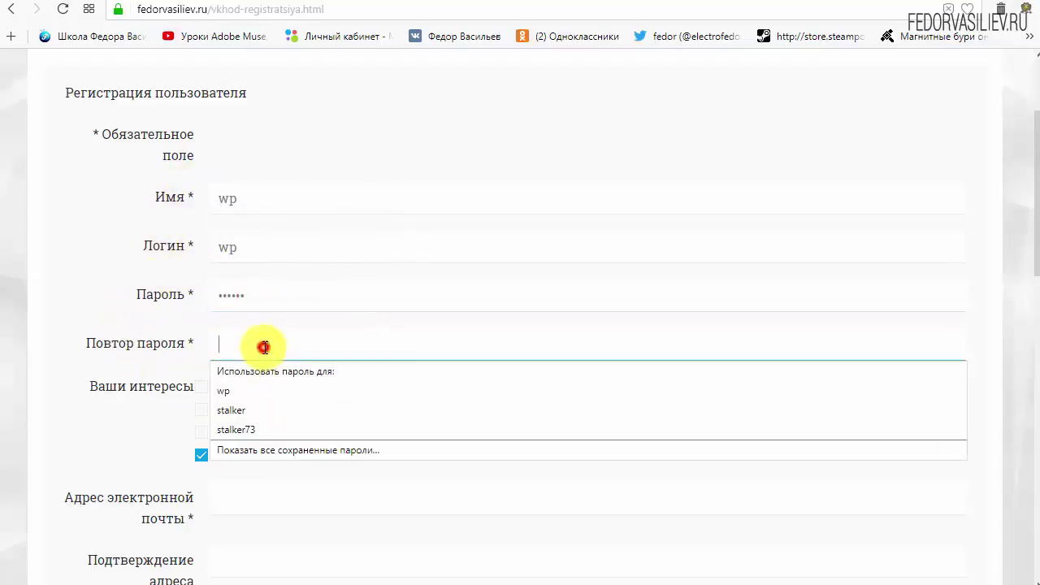
left_click(349, 390)
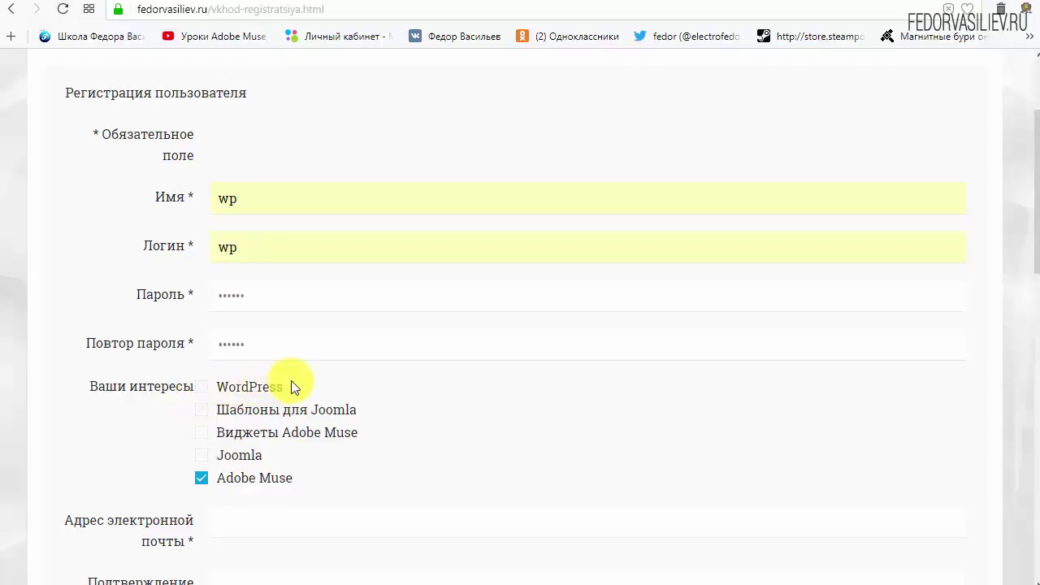
left_click_drag(241, 390, 201, 398)
left_click(202, 386)
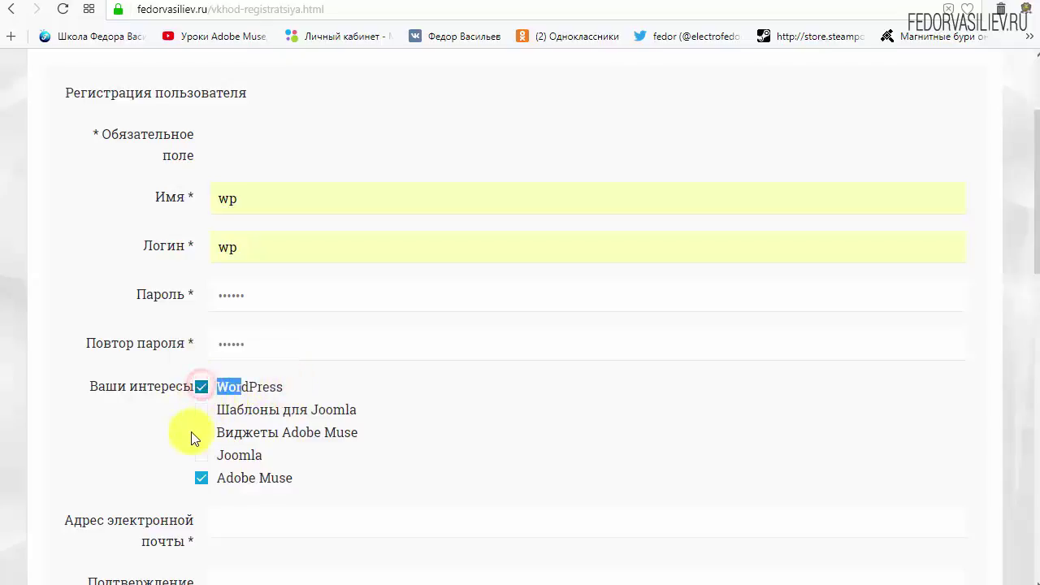
left_click(307, 387)
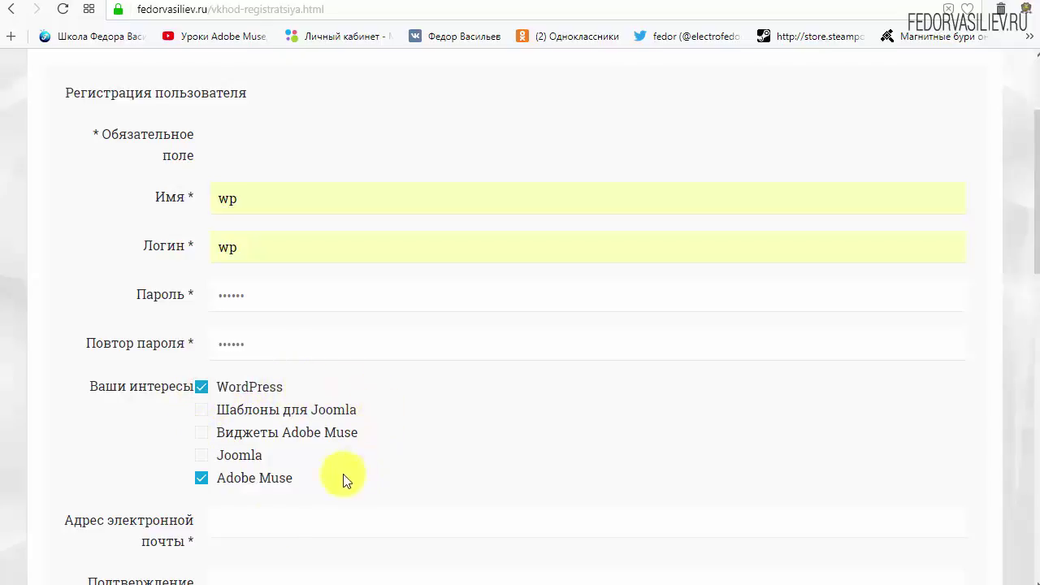
left_click(202, 485)
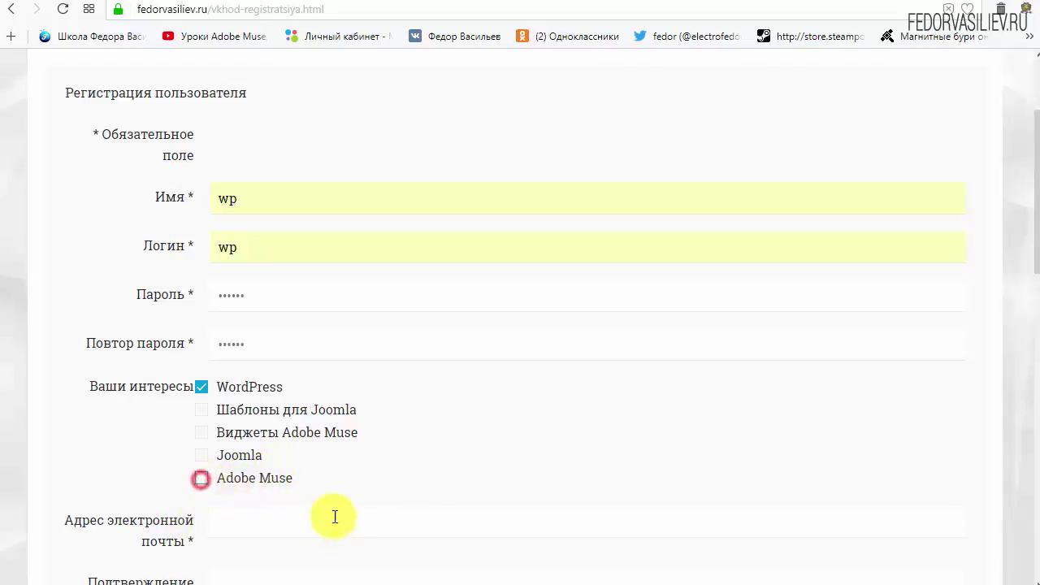
scroll(488, 398, "down", 4)
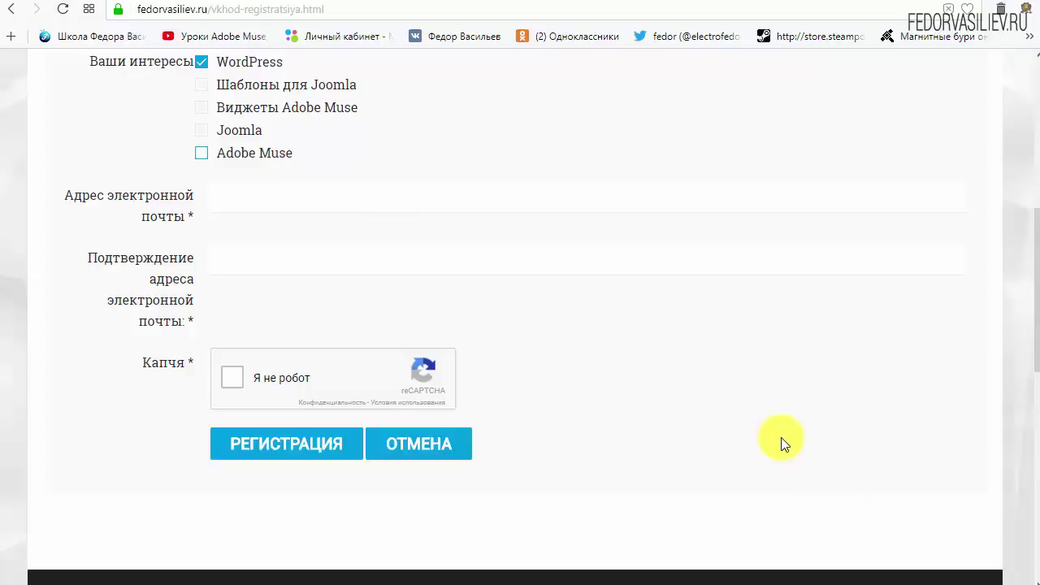
- Paste the e-mail address into both e-mail fields, pass the reCAPTCHA and submit the registration
right_click(271, 206)
left_click(327, 291)
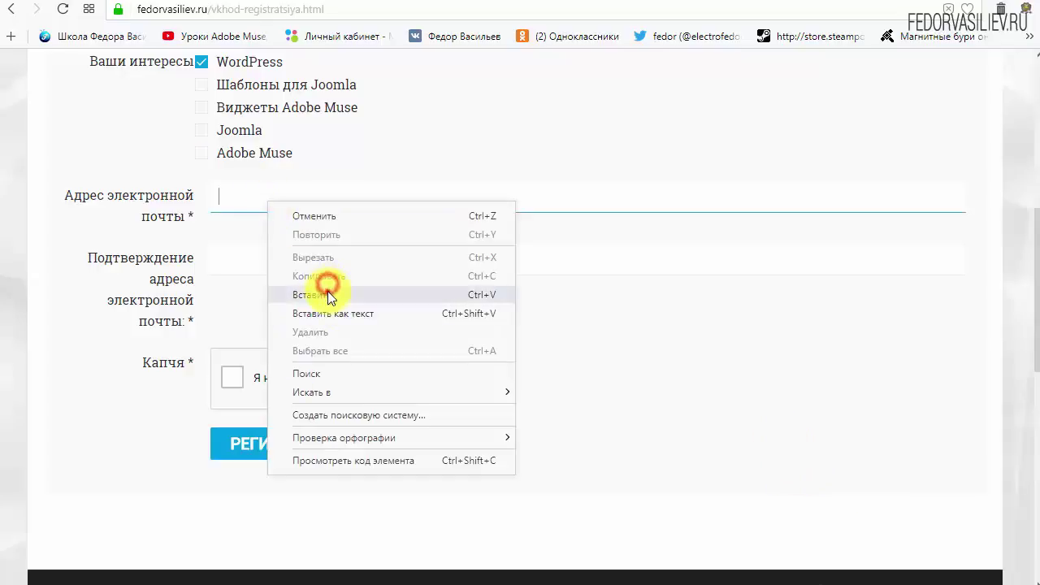
right_click(350, 255)
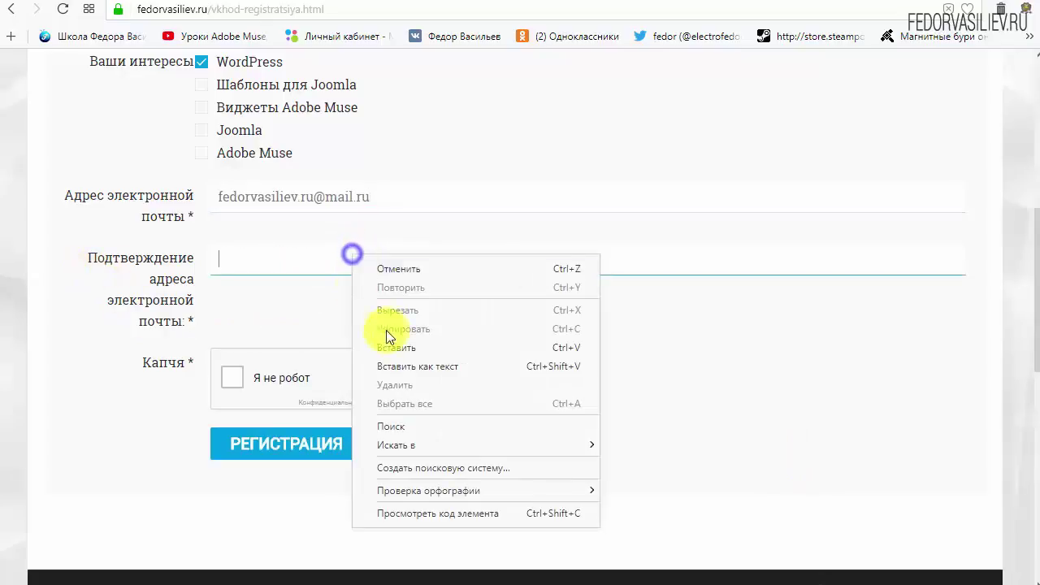
left_click(394, 341)
left_click(723, 345)
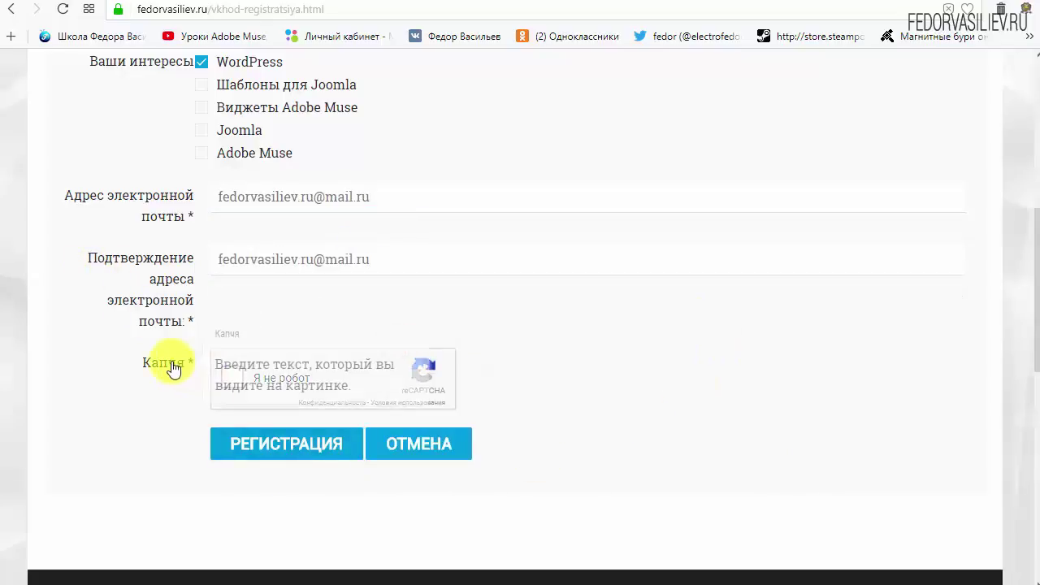
left_click(233, 388)
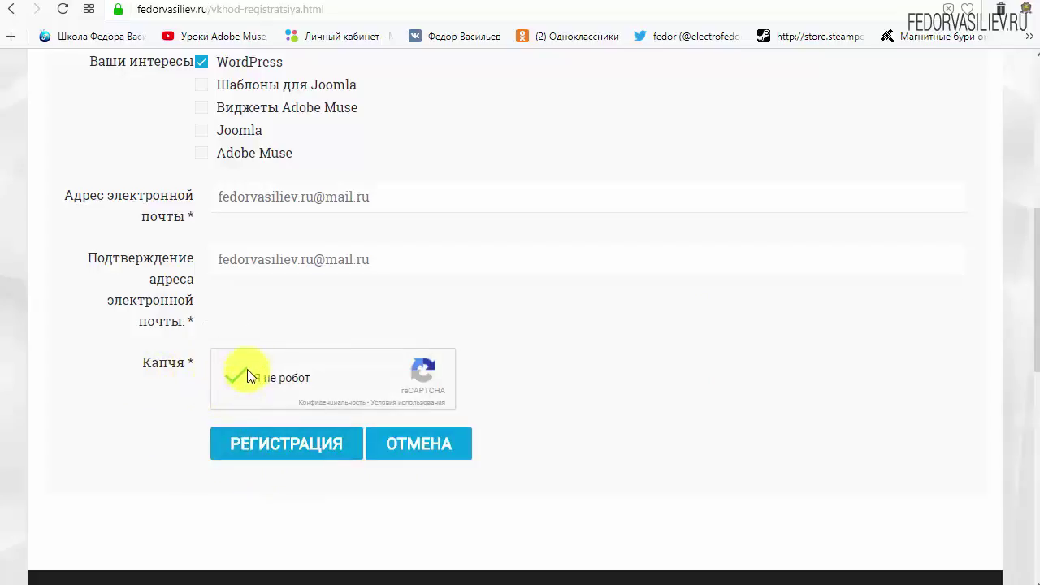
left_click(269, 444)
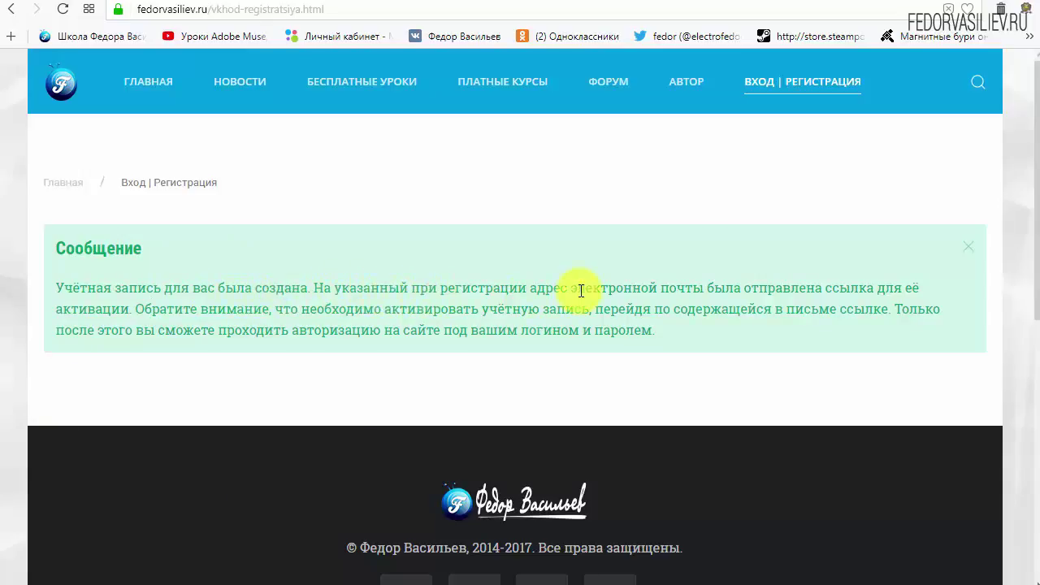
- Highlight the e-mail address in the account-created message, then switch to the Mail.ru inbox
left_click_drag(581, 291, 694, 288)
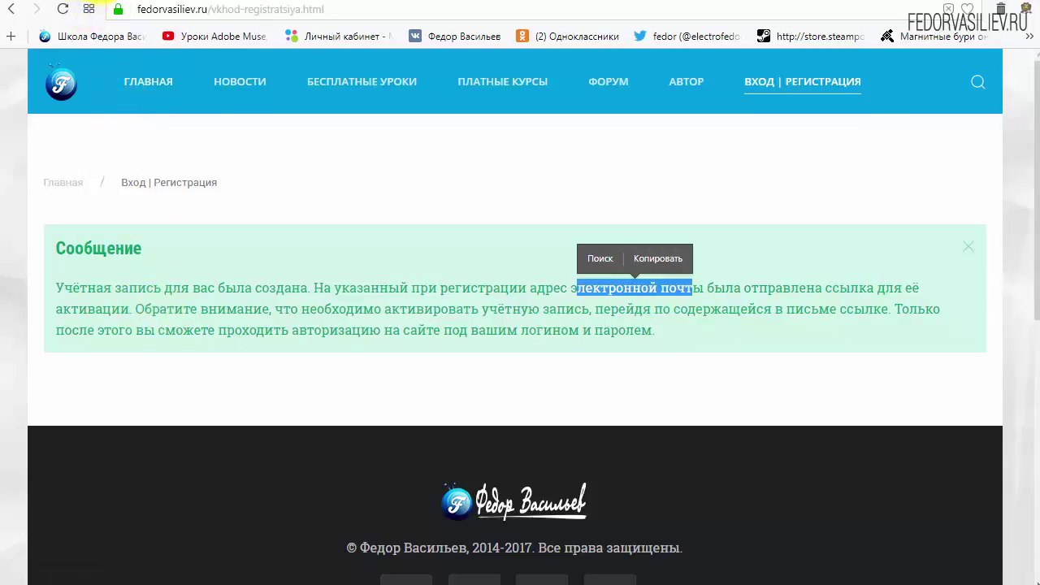
left_click(96, 3)
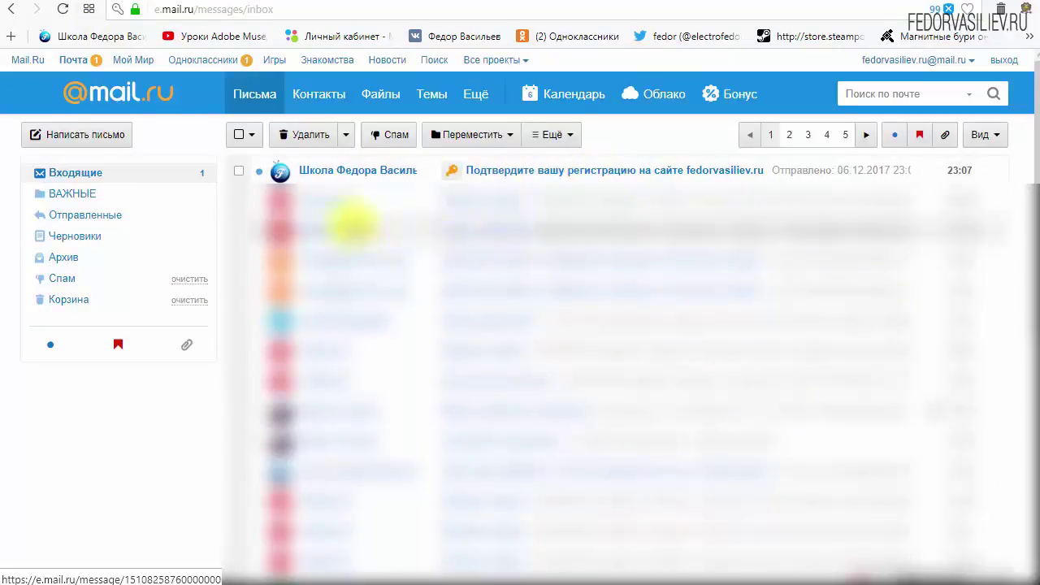
- Open the 'Подтвердите вашу регистрацию' letter, review the account details and follow its activation link
left_click(339, 175)
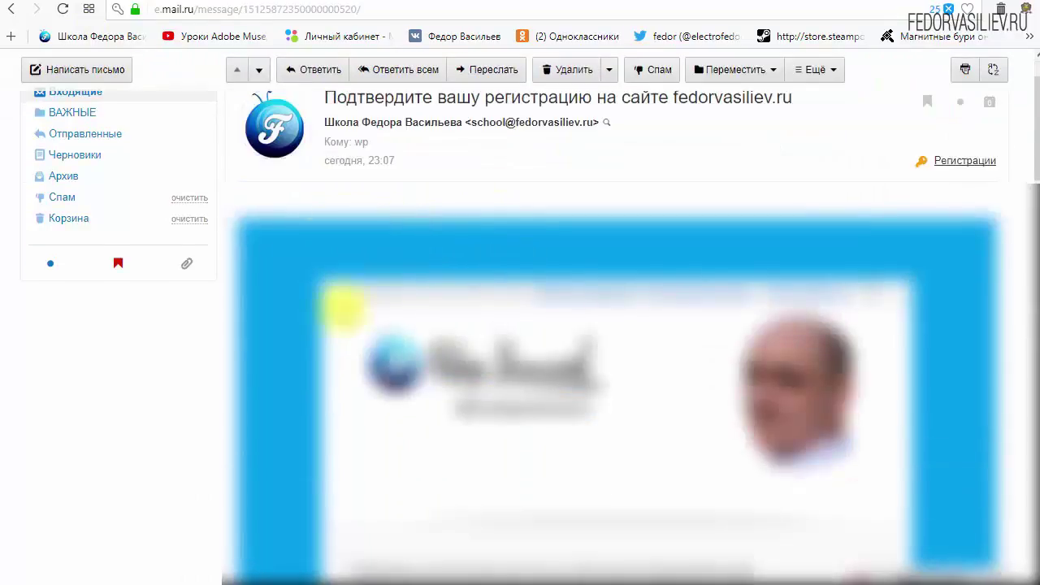
scroll(341, 301, "down", 3)
scroll(548, 271, "down", 3)
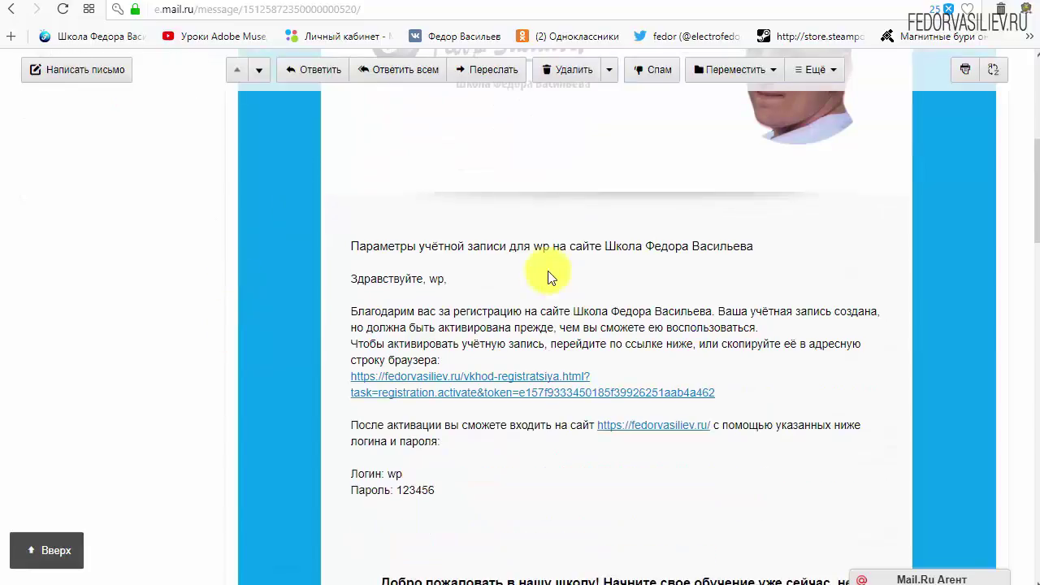
left_click_drag(442, 412, 345, 393)
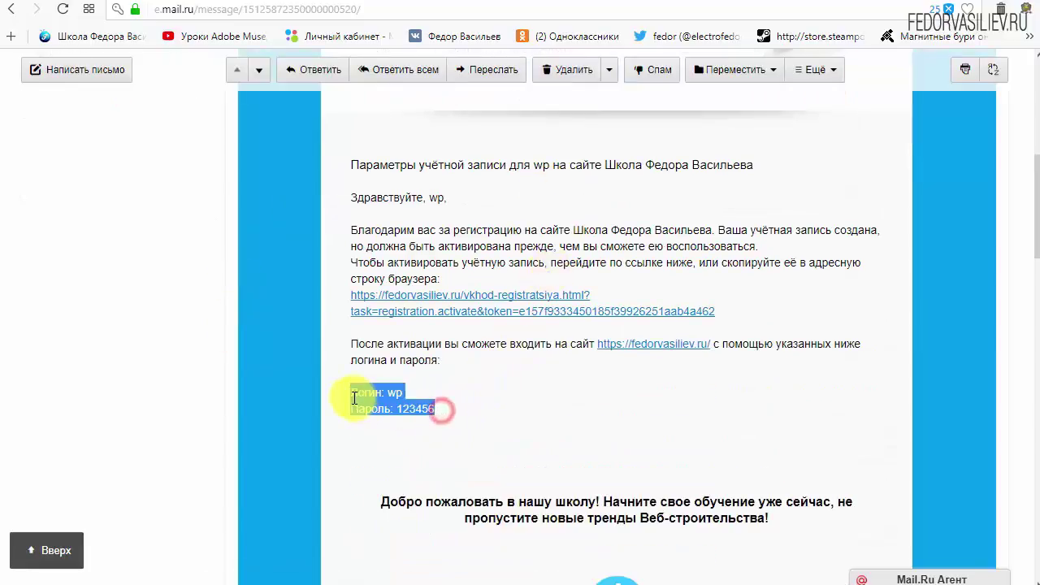
left_click(532, 398)
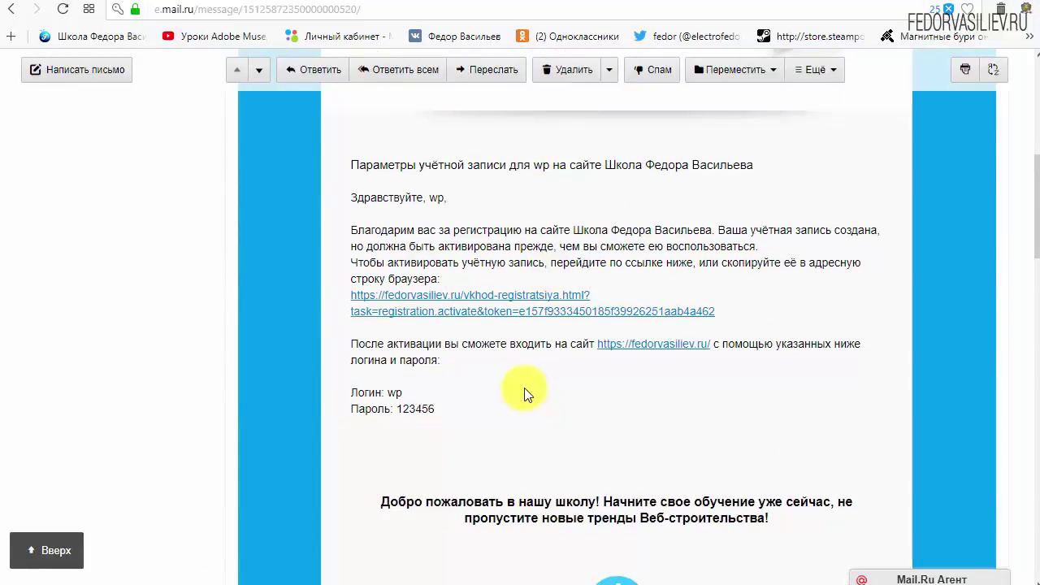
scroll(512, 386, "down", 6)
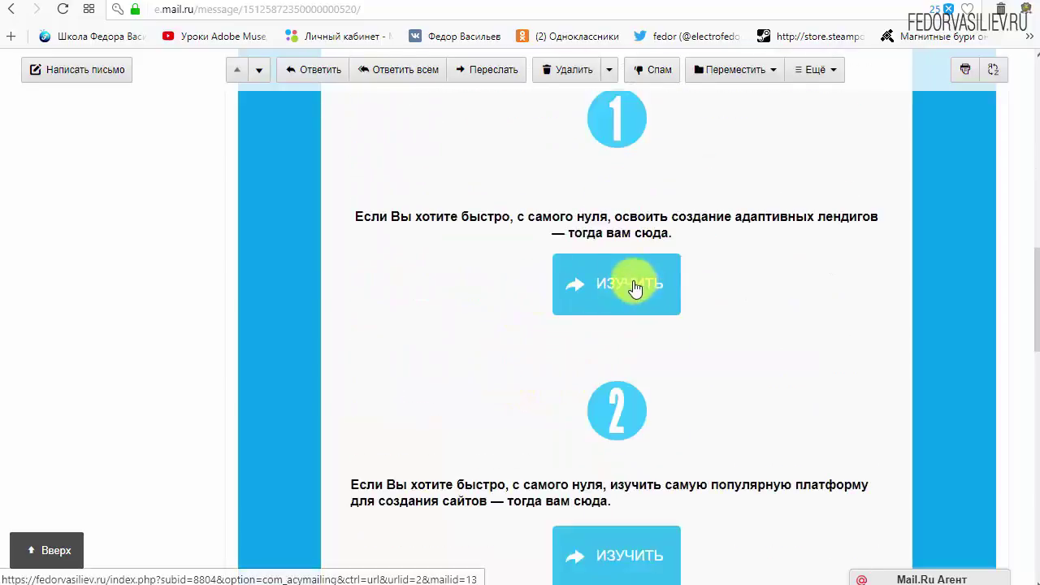
scroll(626, 290, "down", 3)
scroll(615, 329, "up", 6)
scroll(454, 413, "up", 4)
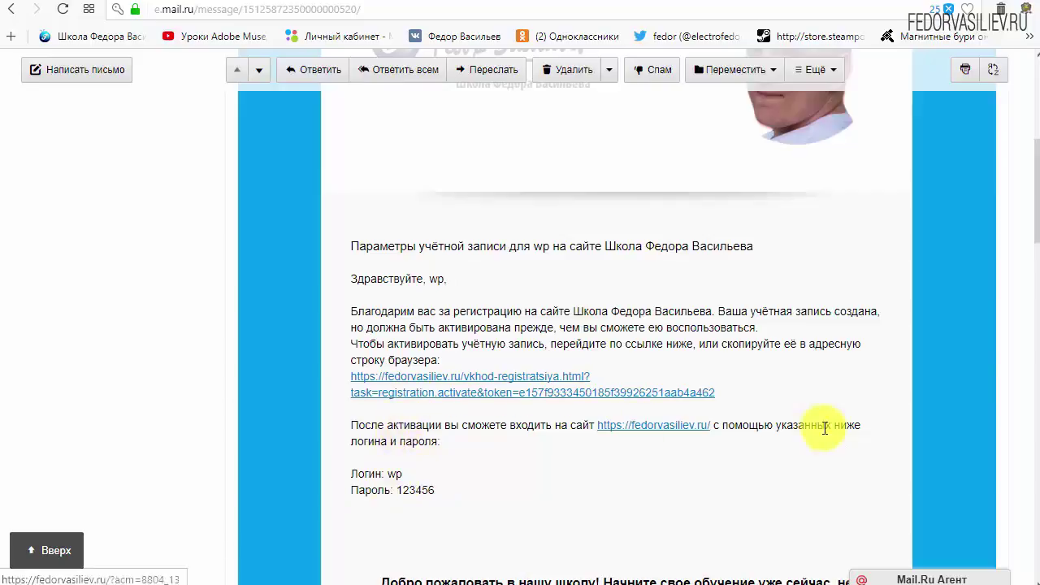
left_click_drag(761, 390, 469, 387)
left_click(668, 365)
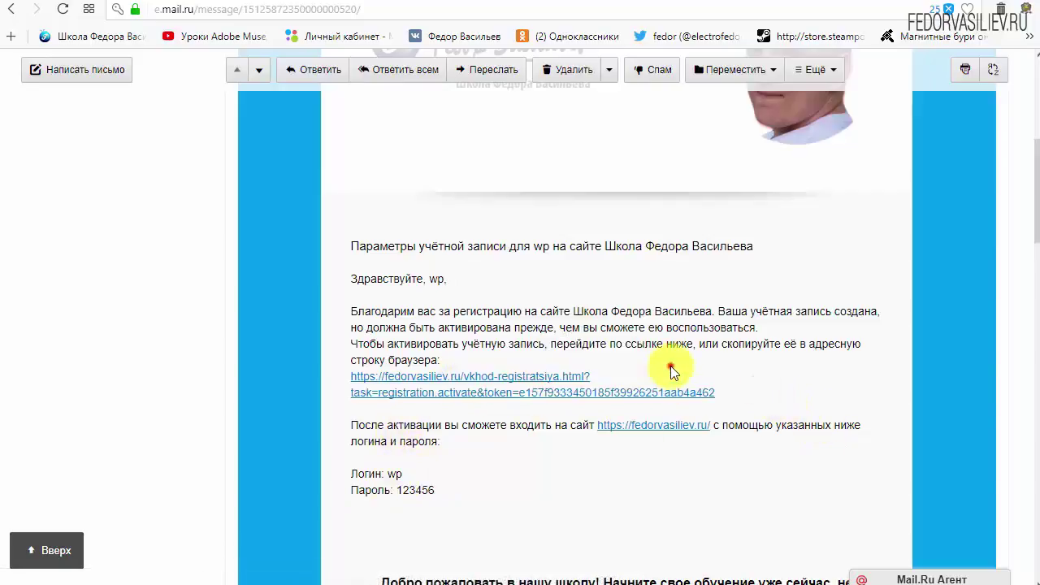
left_click(518, 371)
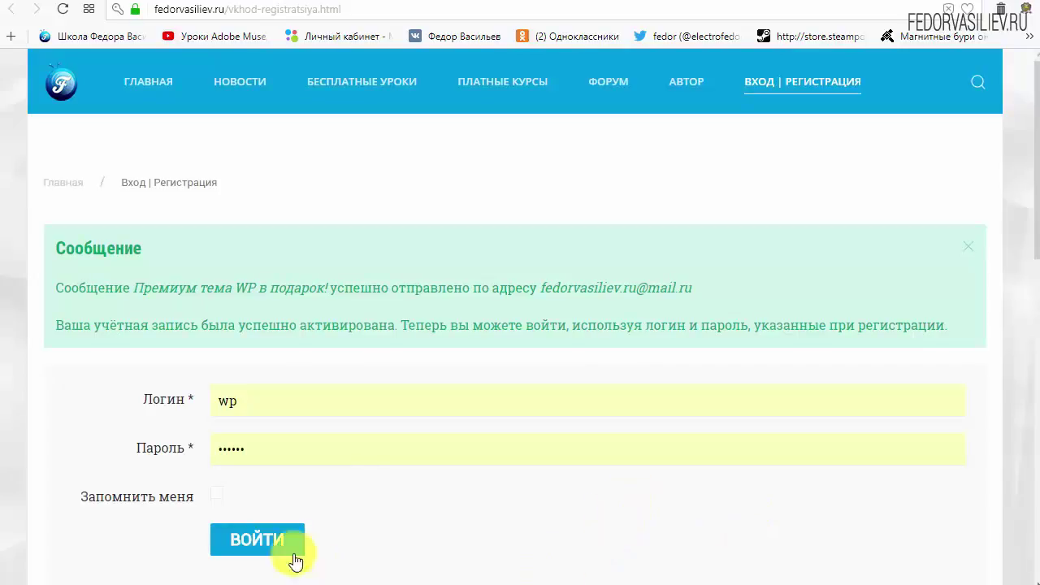
- Read the activation success message, then go back to the Mail.ru Входящие folder
double_click(59, 245)
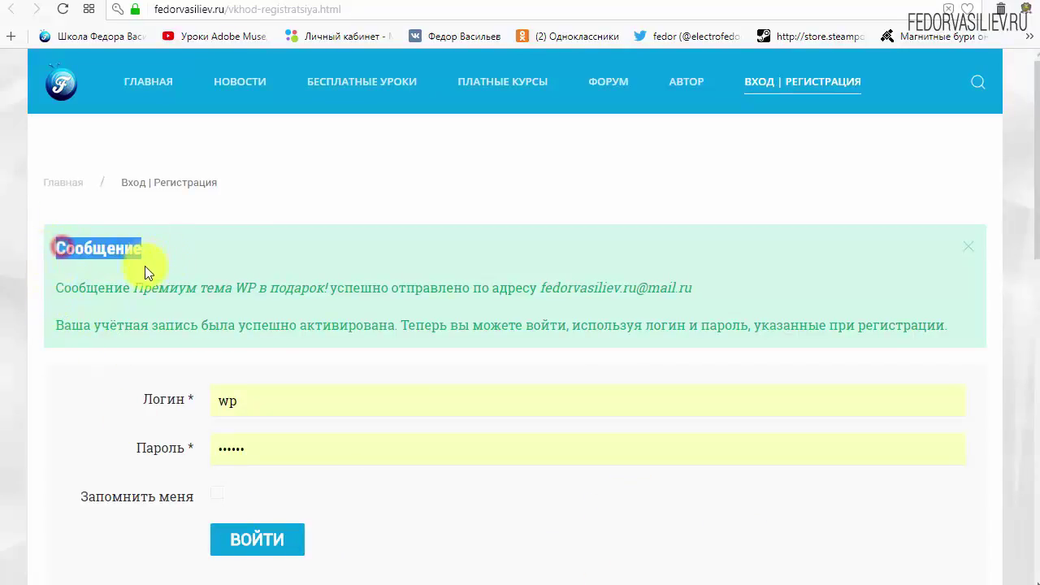
left_click(195, 246)
left_click_drag(57, 286, 139, 294)
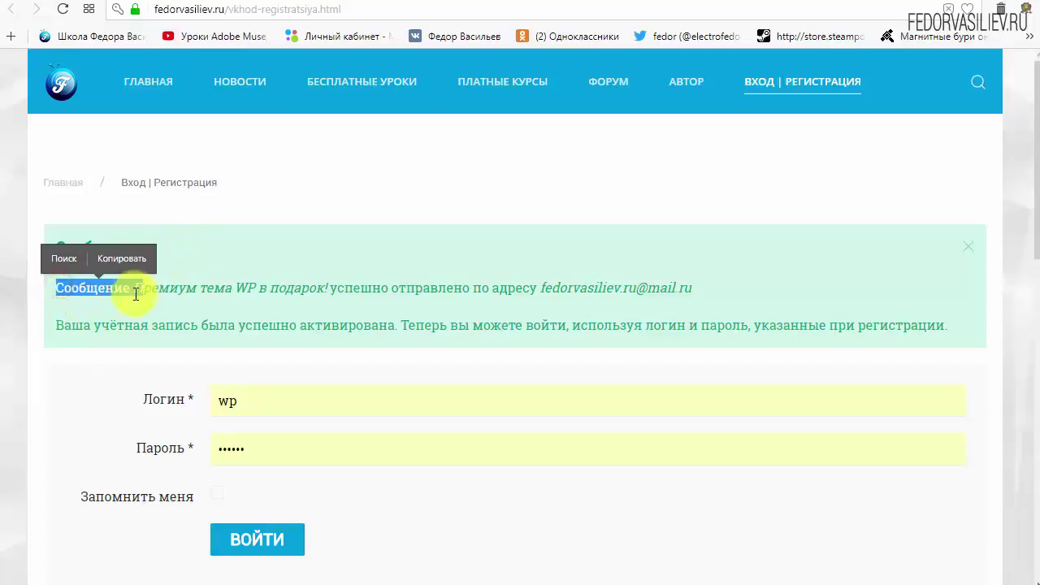
left_click(120, 289)
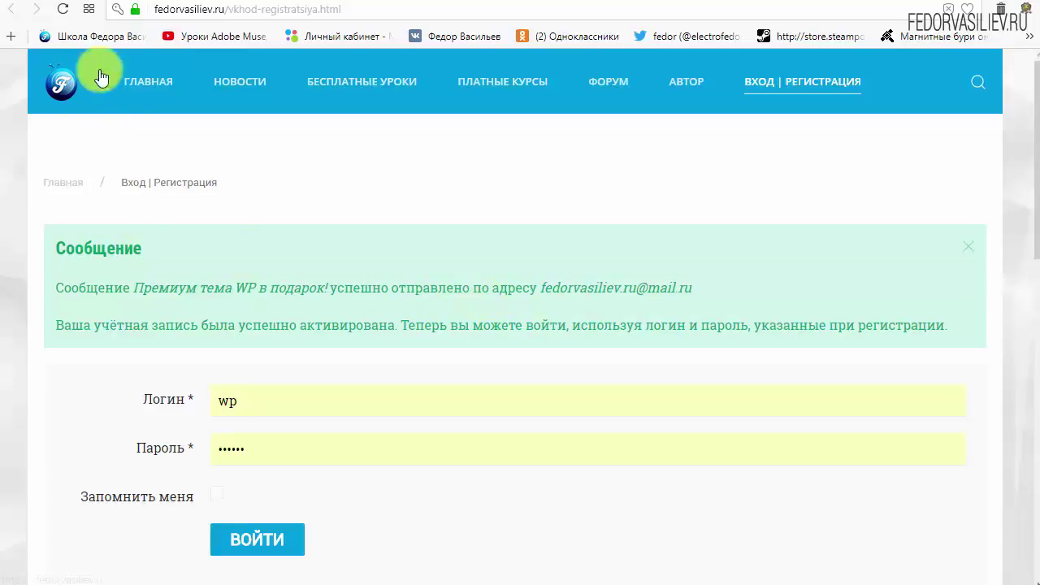
left_click(104, 3)
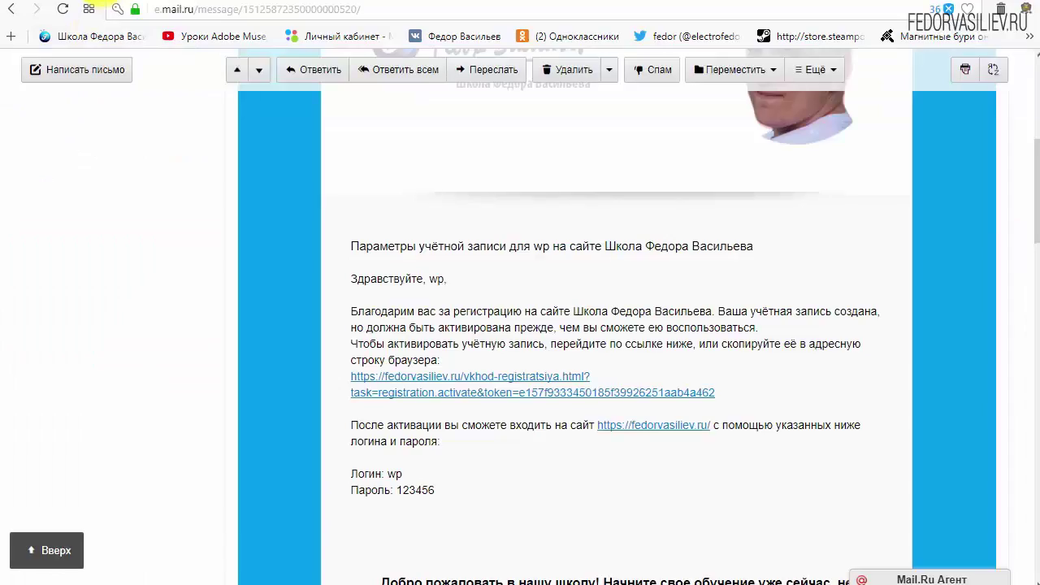
scroll(284, 325, "up", 6)
left_click(82, 172)
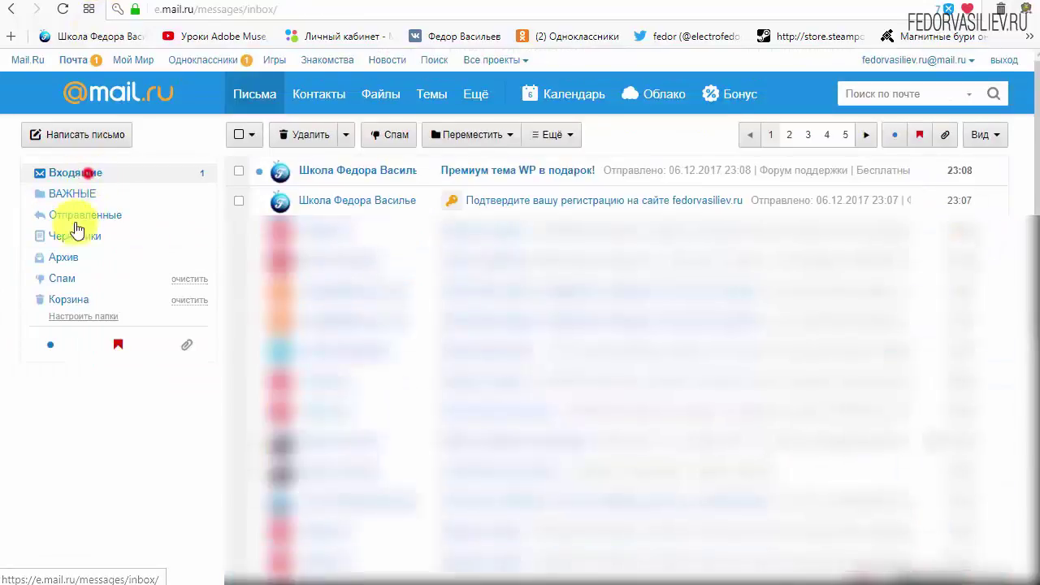